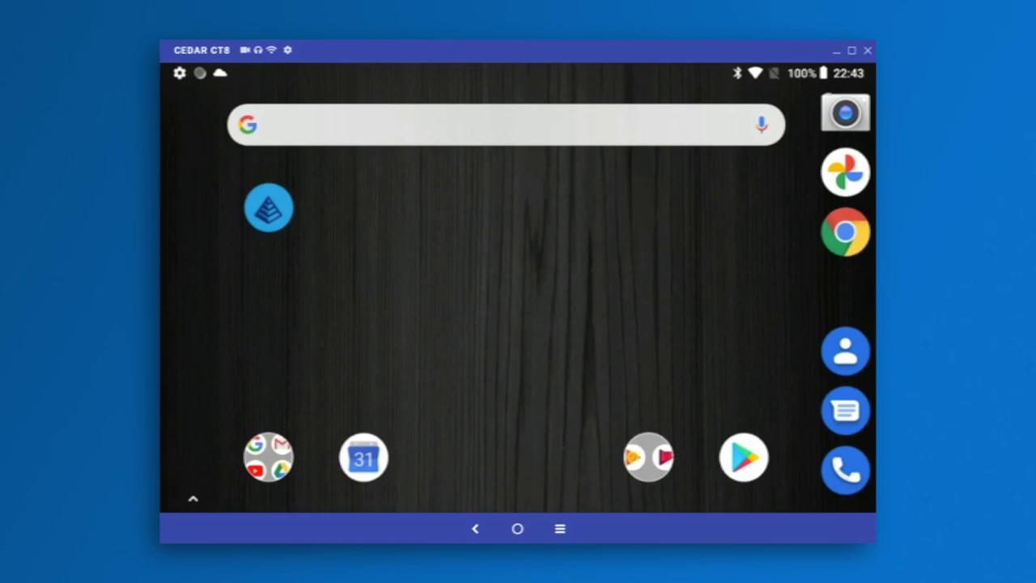
- Launch the Carlson Layout app and open the Dashboard from the previous session prompt
{"action": "left_click", "coordinate": [267, 207]}
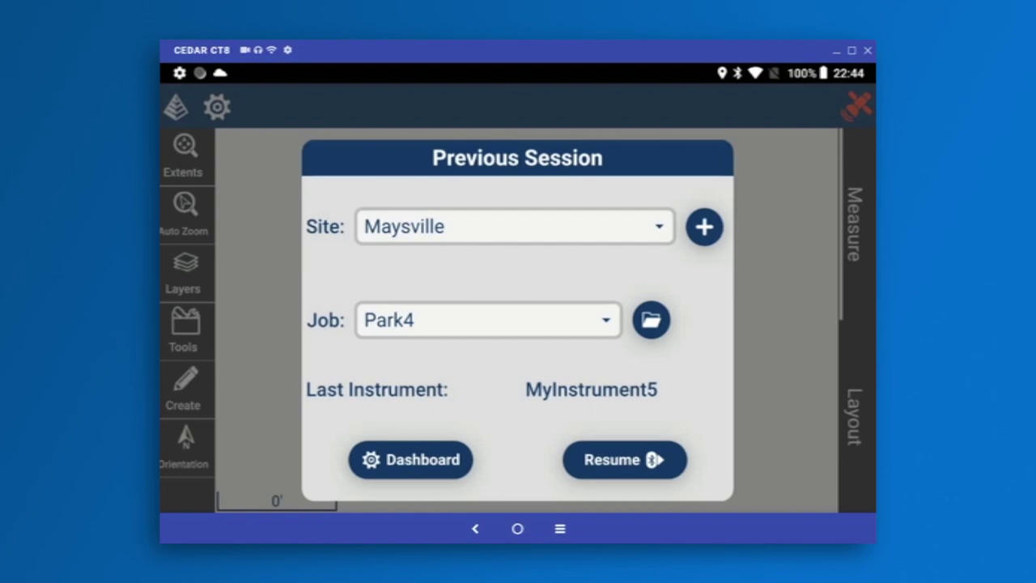
{"action": "left_click", "coordinate": [410, 459]}
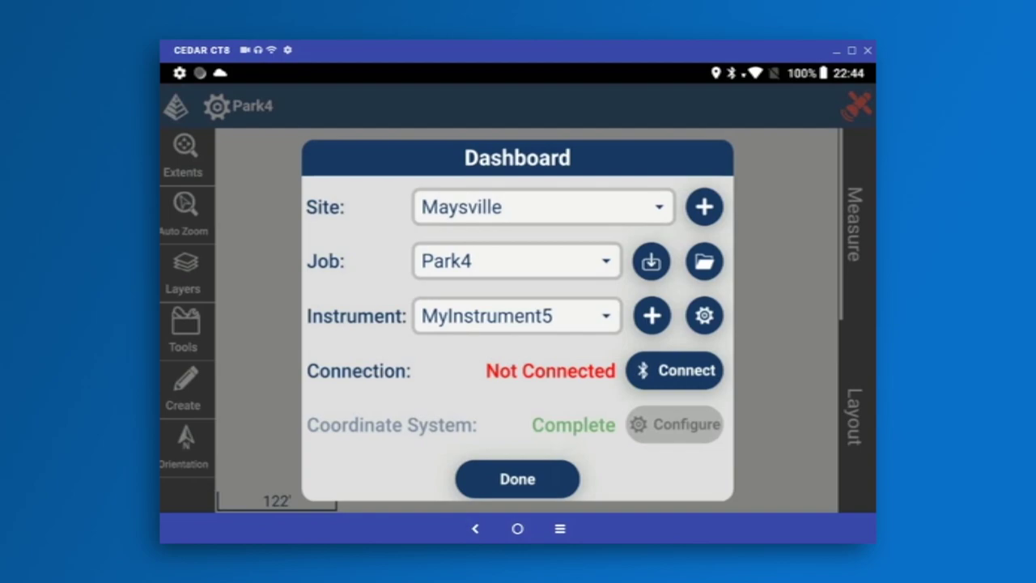
- Review the Maysville site's jobs in the job selector and in the thumbnail, list and calendar views
{"action": "left_click", "coordinate": [516, 260]}
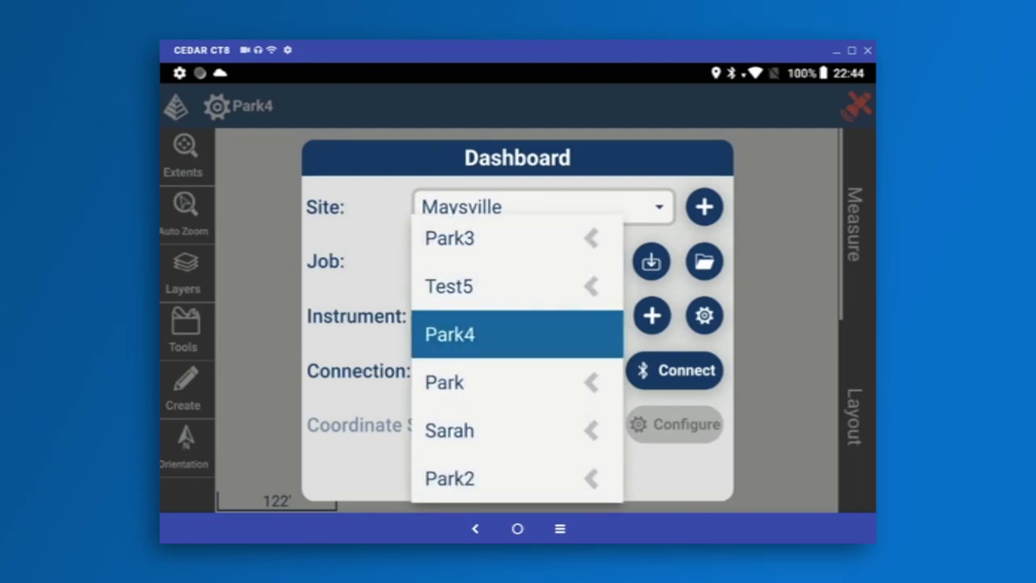
{"action": "key", "text": "Escape"}
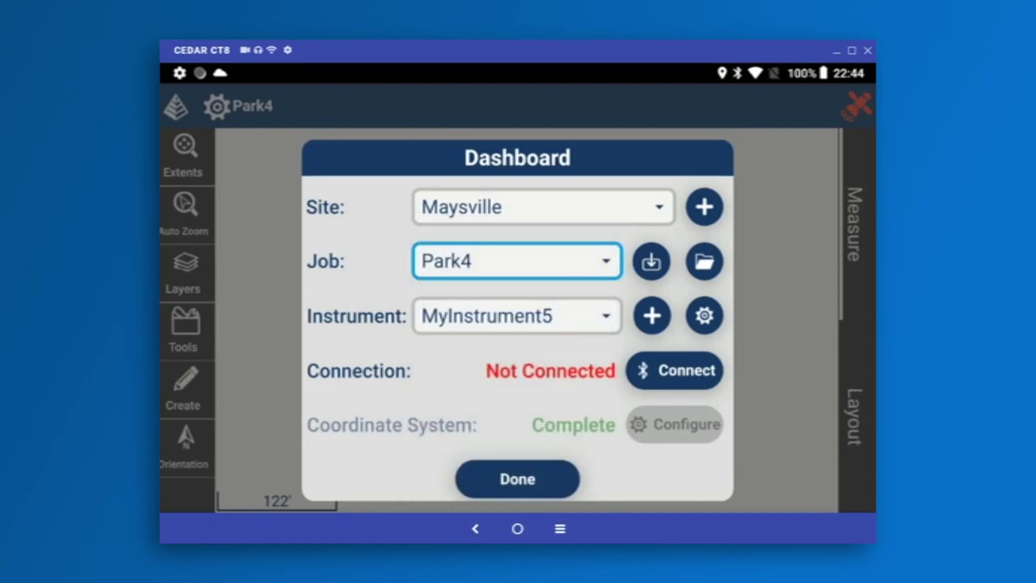
{"action": "left_click", "coordinate": [704, 260]}
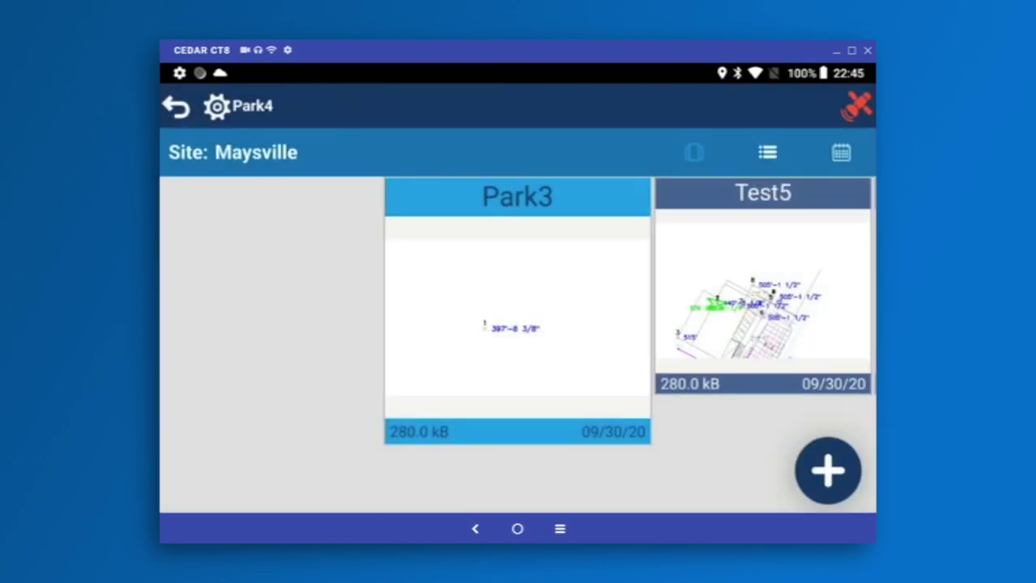
{"action": "left_click", "coordinate": [763, 291]}
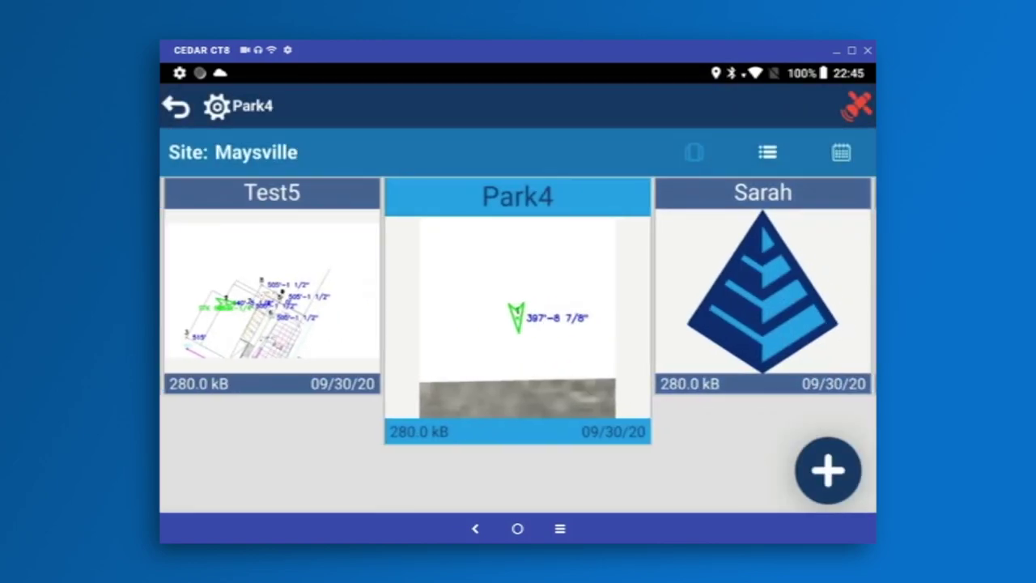
{"action": "key", "text": "Right"}
{"action": "key", "text": "Right"}
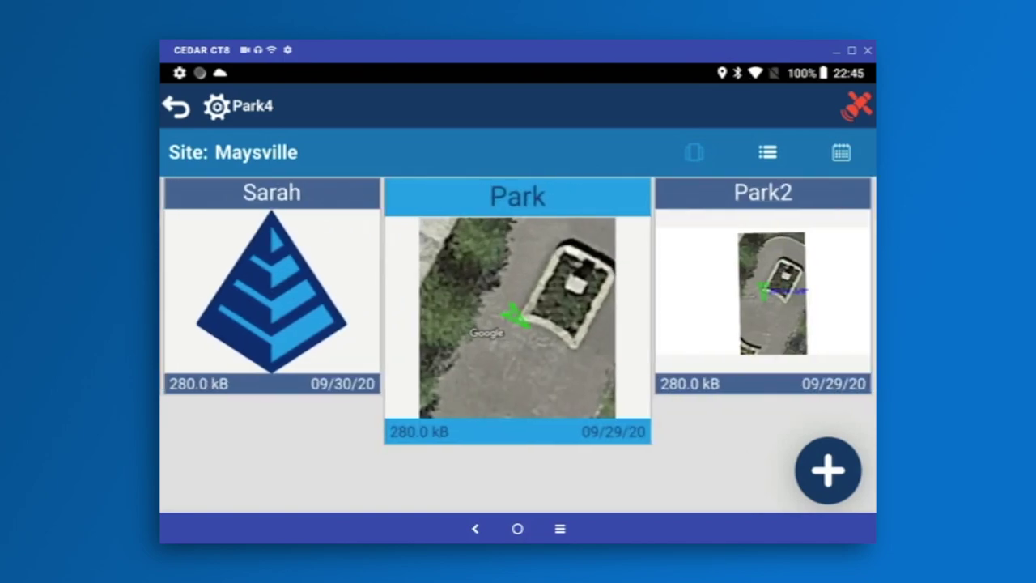
{"action": "left_click", "coordinate": [767, 152]}
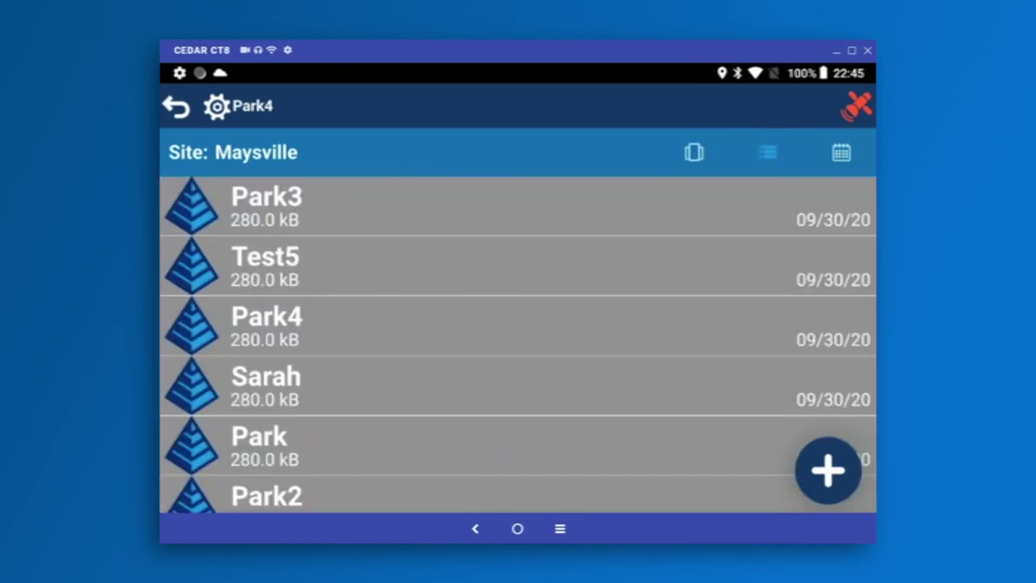
{"action": "left_click", "coordinate": [841, 152]}
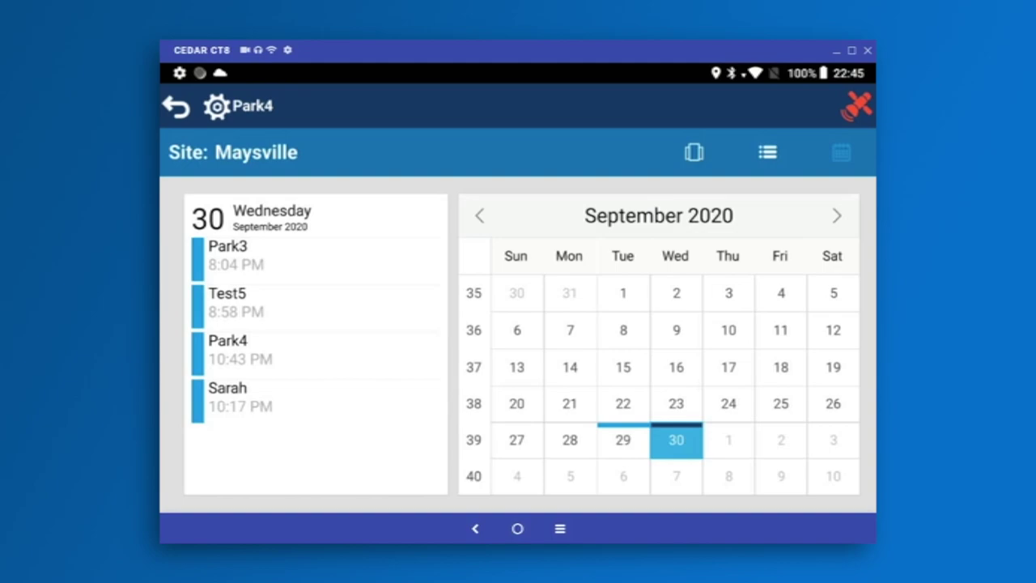
{"action": "left_click", "coordinate": [693, 152]}
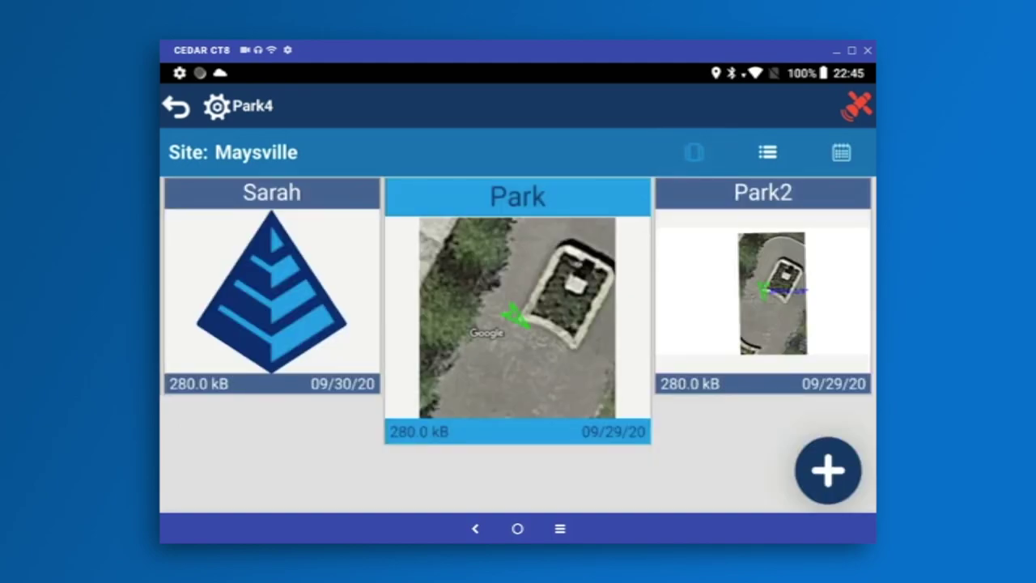
- Create a new job named Sarah2 in the Maysville site with units in US Feet
{"action": "left_click", "coordinate": [828, 470]}
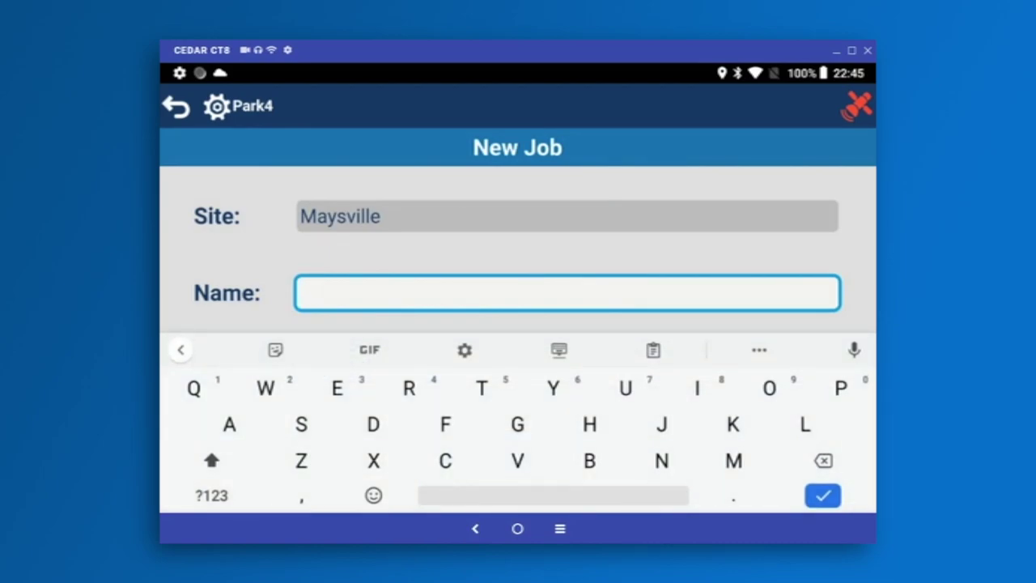
{"action": "type", "text": "Sar"}
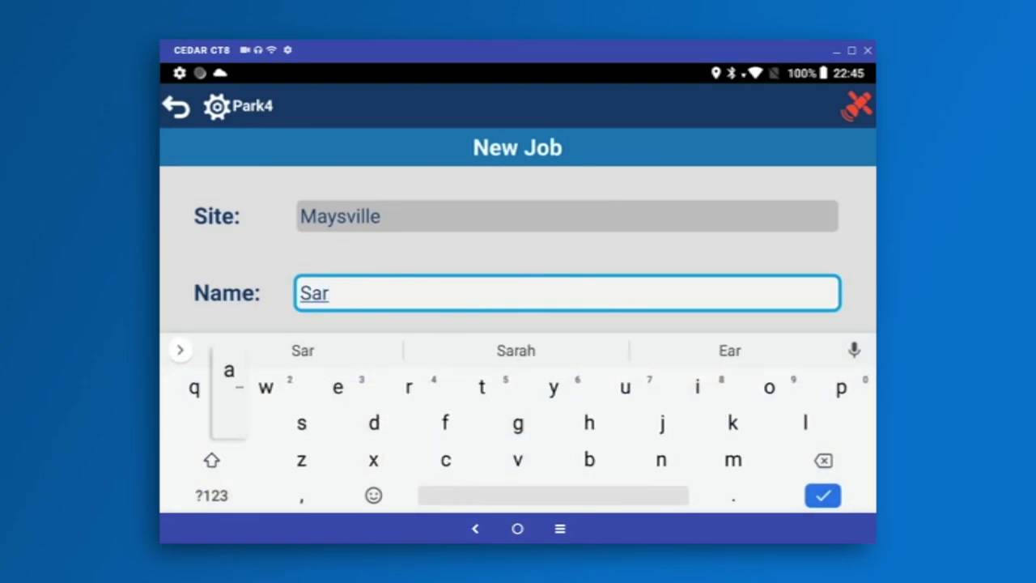
{"action": "type", "text": "ah2"}
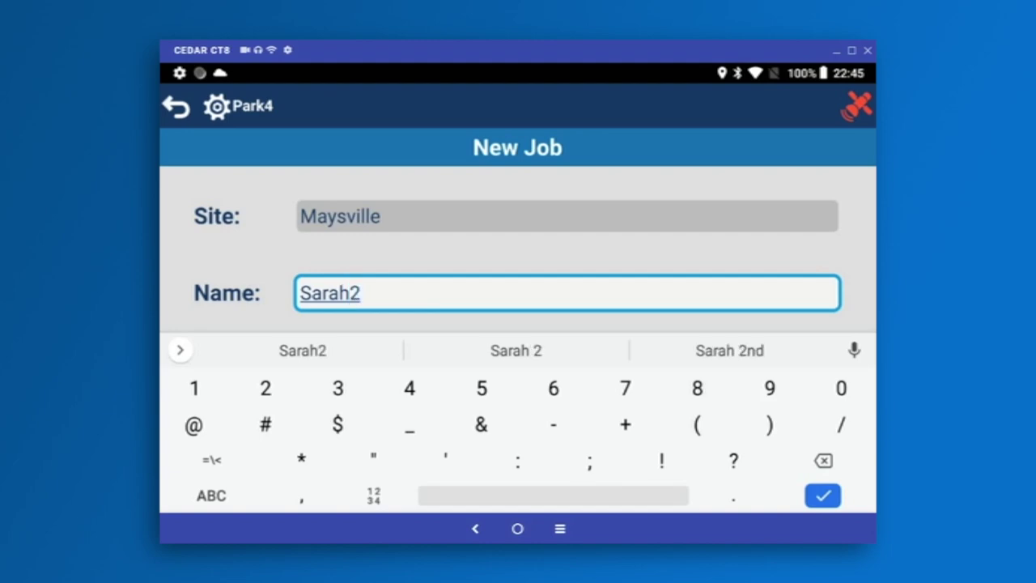
{"action": "key", "text": "Return"}
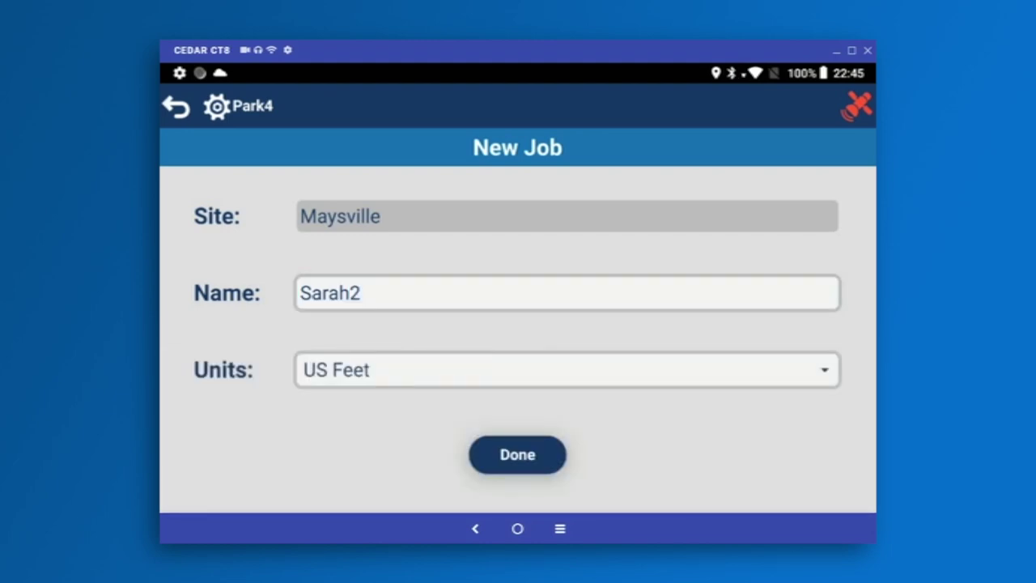
{"action": "left_click", "coordinate": [517, 454]}
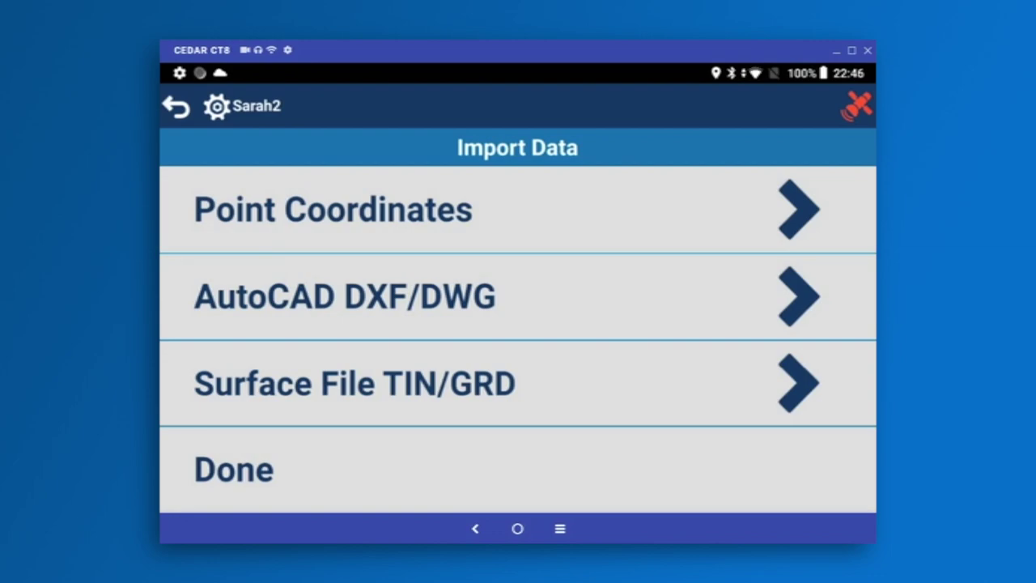
- Import an AutoCAD DXF/DWG drawing into the new job from the Drawings folder in My Drive
{"action": "left_click", "coordinate": [325, 296]}
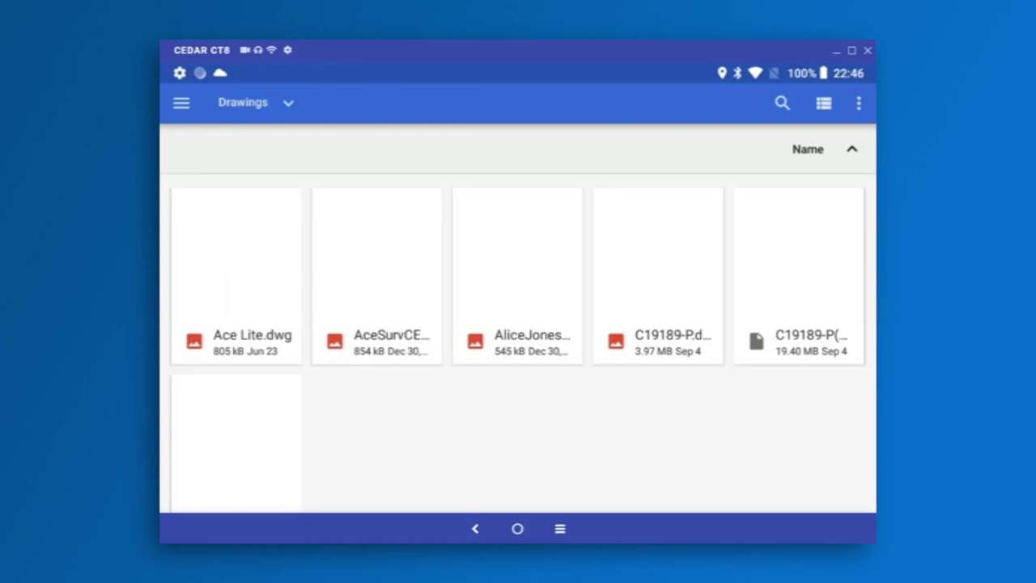
{"action": "left_click", "coordinate": [181, 103]}
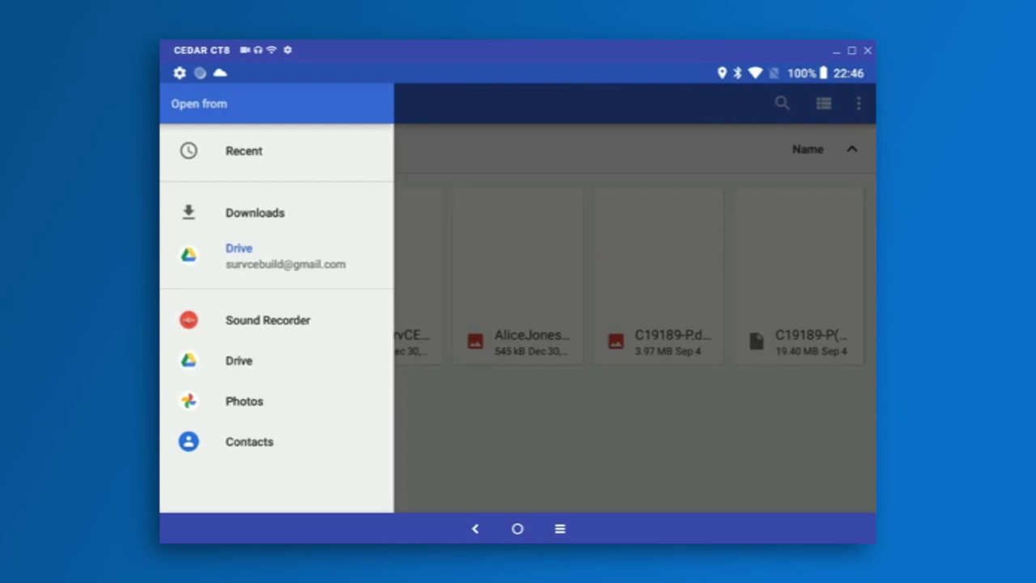
{"action": "left_click", "coordinate": [242, 255]}
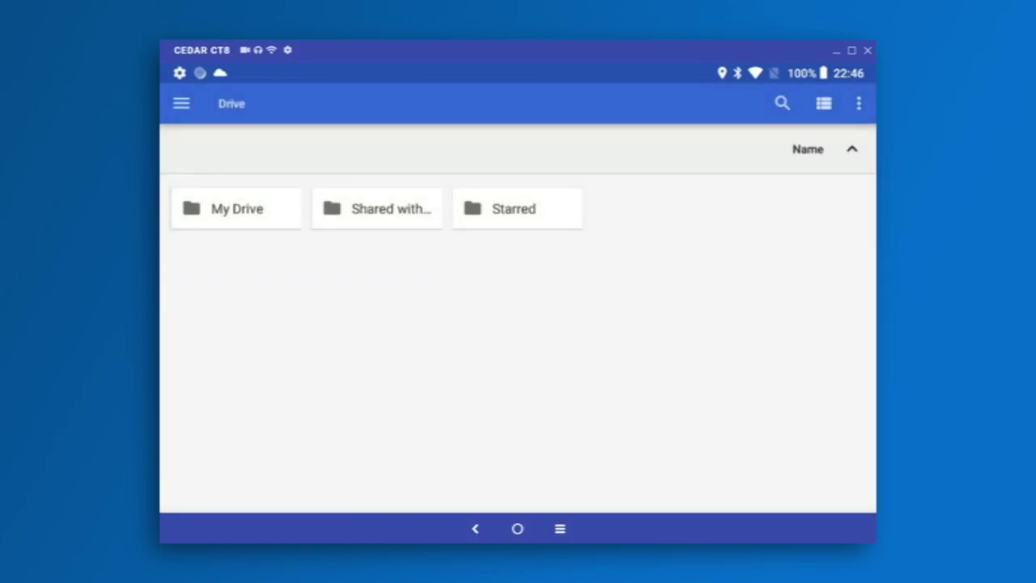
{"action": "left_click", "coordinate": [237, 208]}
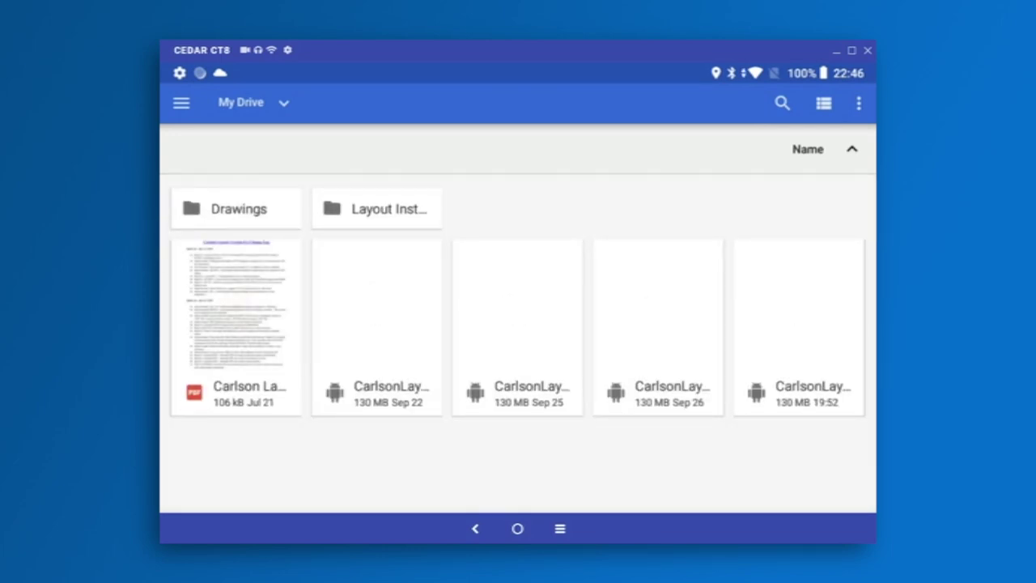
{"action": "left_click", "coordinate": [238, 209]}
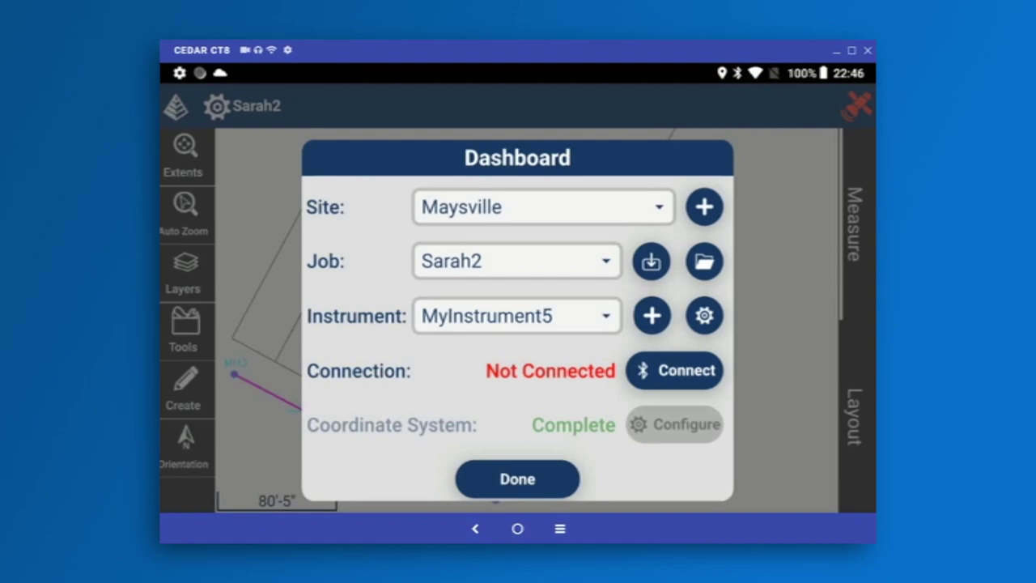
- Delete the instrument profiles MyInstrument3, brx7 and MyInstrument6, and set the job's instrument to None
{"action": "left_click", "coordinate": [516, 316]}
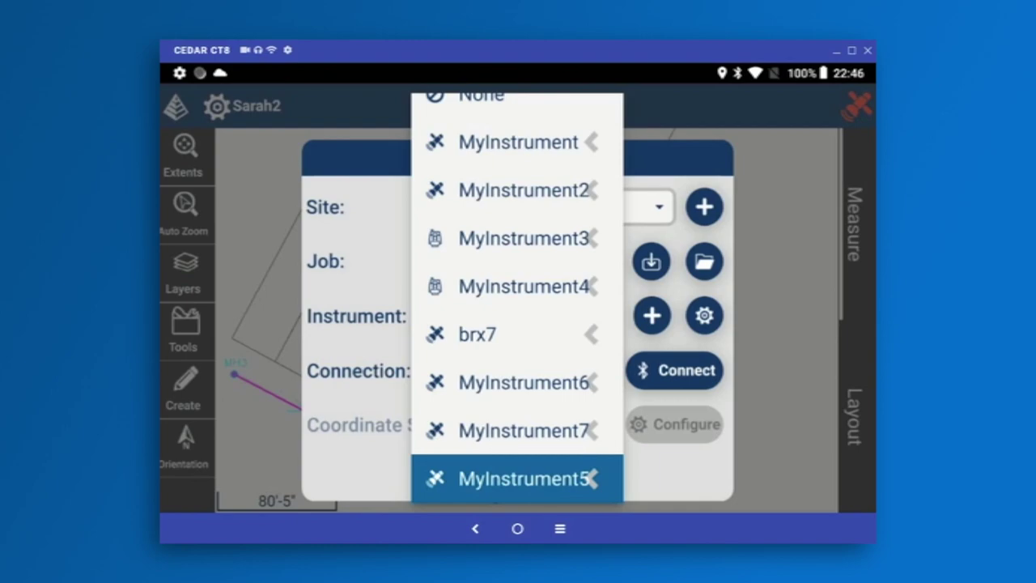
{"action": "left_click", "coordinate": [518, 238]}
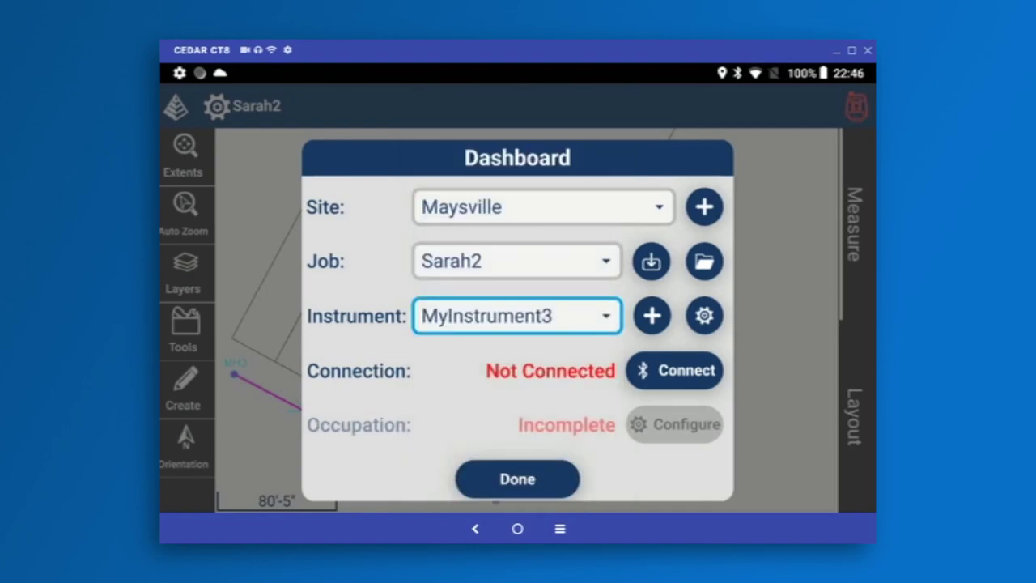
{"action": "left_click", "coordinate": [518, 315]}
{"action": "left_click_drag", "start_coordinate": [583, 237], "coordinate": [535, 237]}
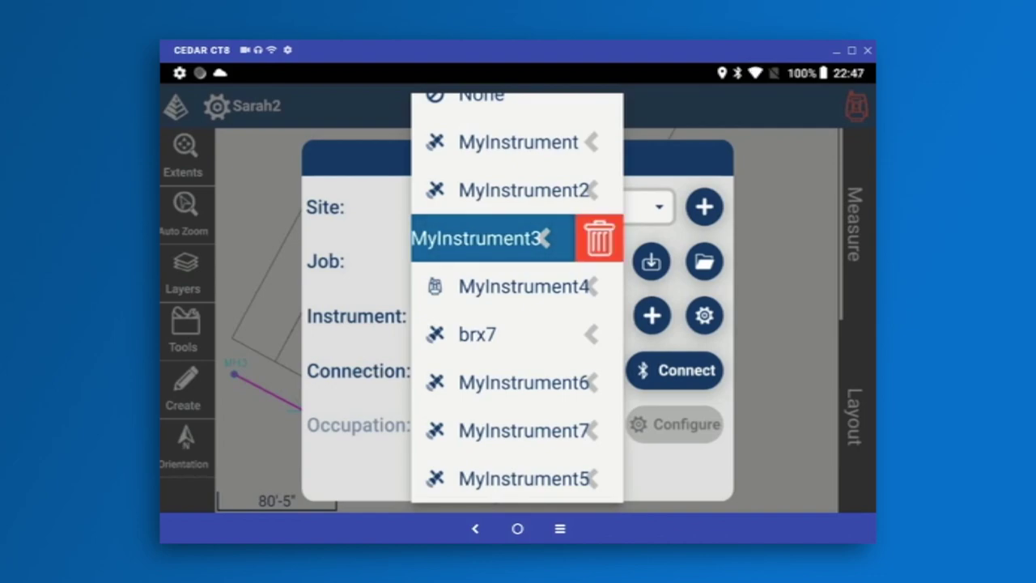
{"action": "left_click", "coordinate": [599, 238]}
{"action": "left_click_drag", "start_coordinate": [590, 309], "coordinate": [542, 309]}
{"action": "left_click", "coordinate": [598, 309]}
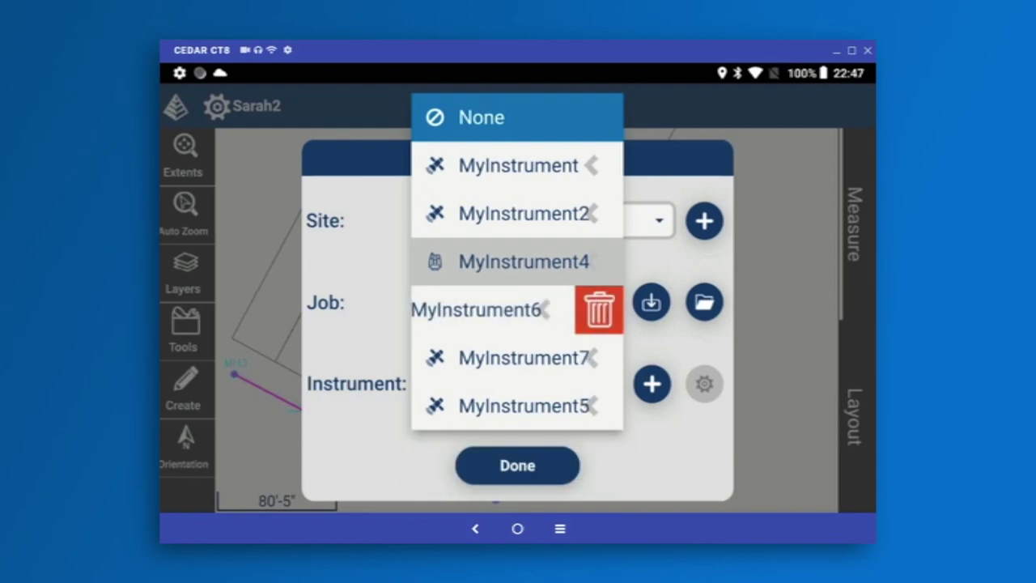
{"action": "left_click", "coordinate": [599, 309]}
{"action": "left_click", "coordinate": [482, 138]}
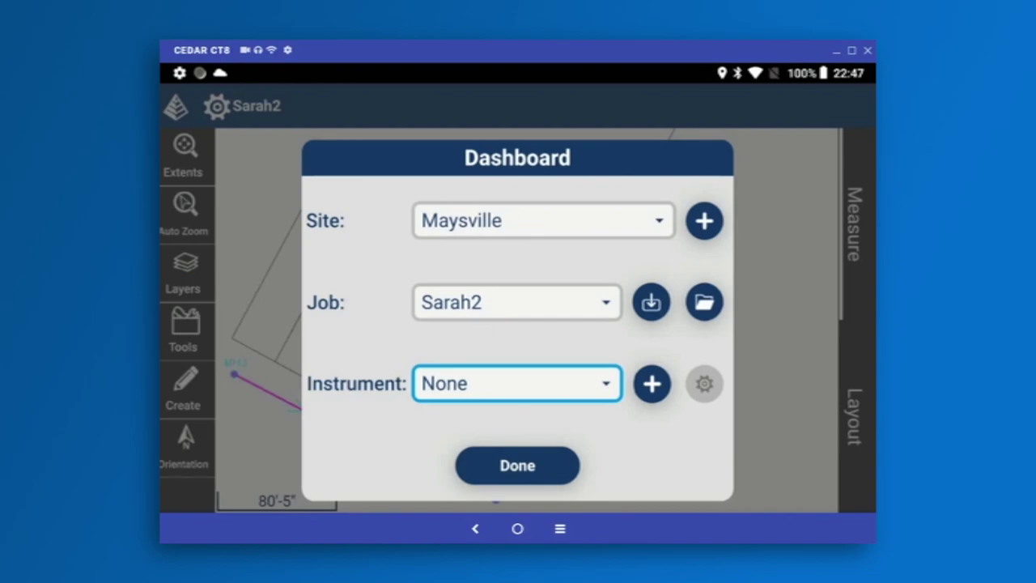
- Add a new instrument profile and name it brx7sew
{"action": "left_click", "coordinate": [652, 383]}
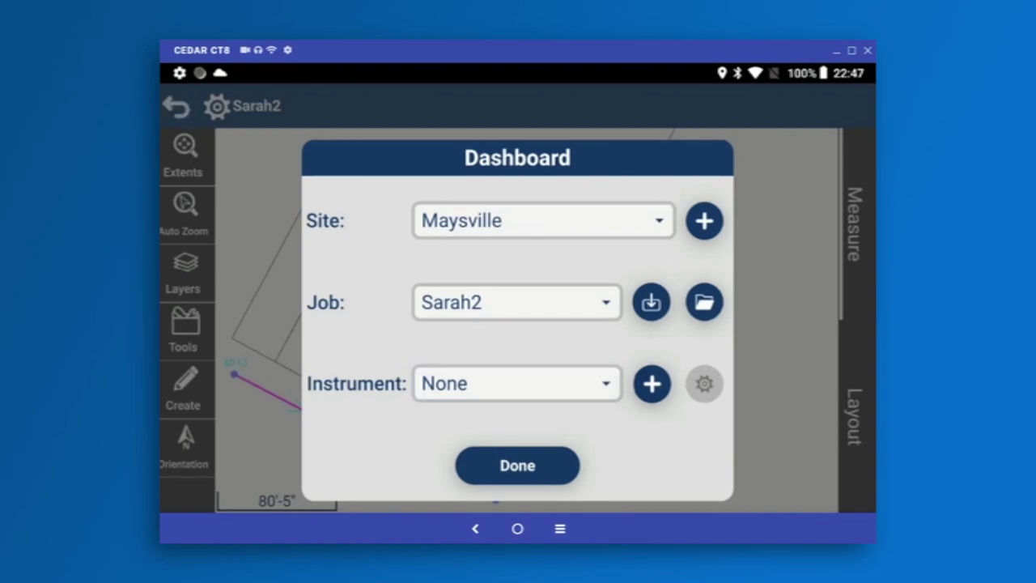
{"action": "left_click", "coordinate": [566, 192]}
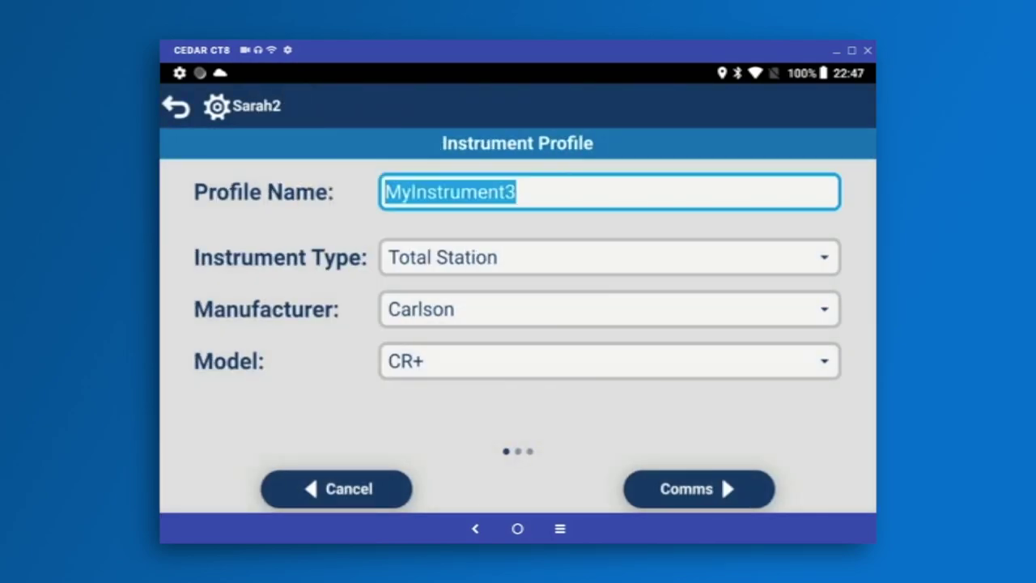
{"action": "type", "text": "brx"}
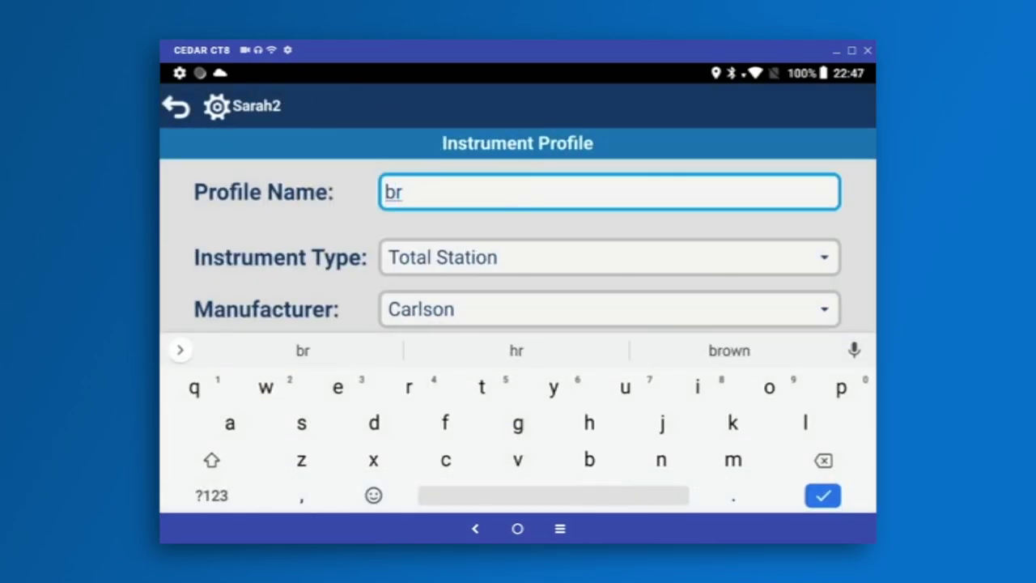
{"action": "left_click", "coordinate": [211, 495]}
{"action": "type", "text": "7"}
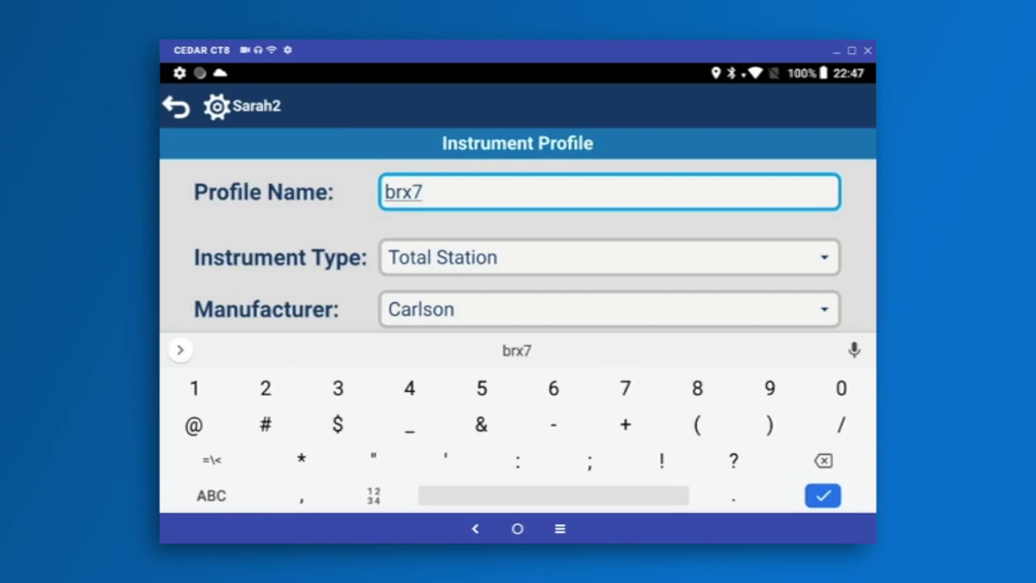
{"action": "left_click", "coordinate": [212, 495]}
{"action": "type", "text": "sew"}
{"action": "left_click", "coordinate": [822, 495]}
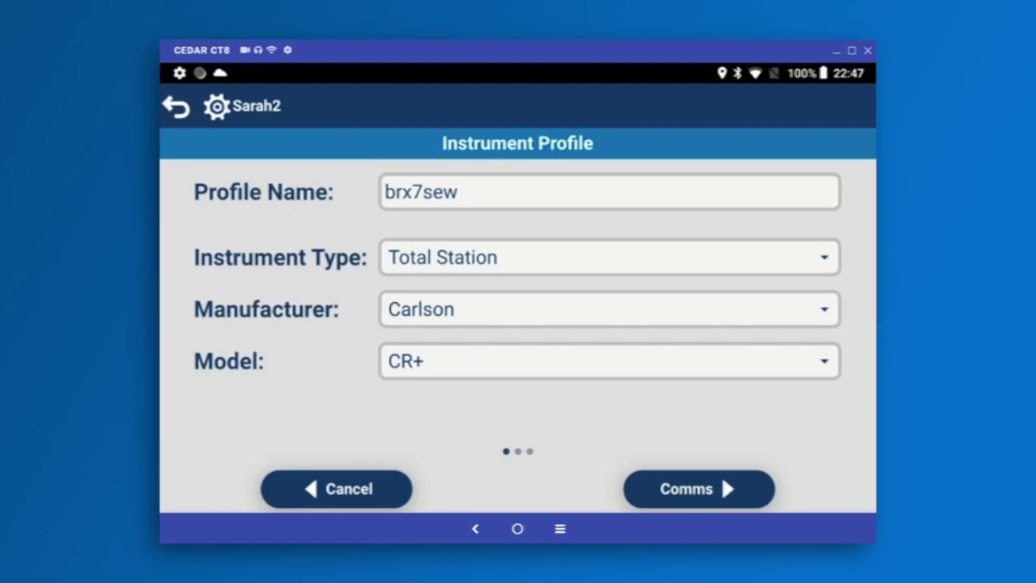
- Check the instrument type options and look through the manufacturers offered for total stations
{"action": "key", "text": "Return"}
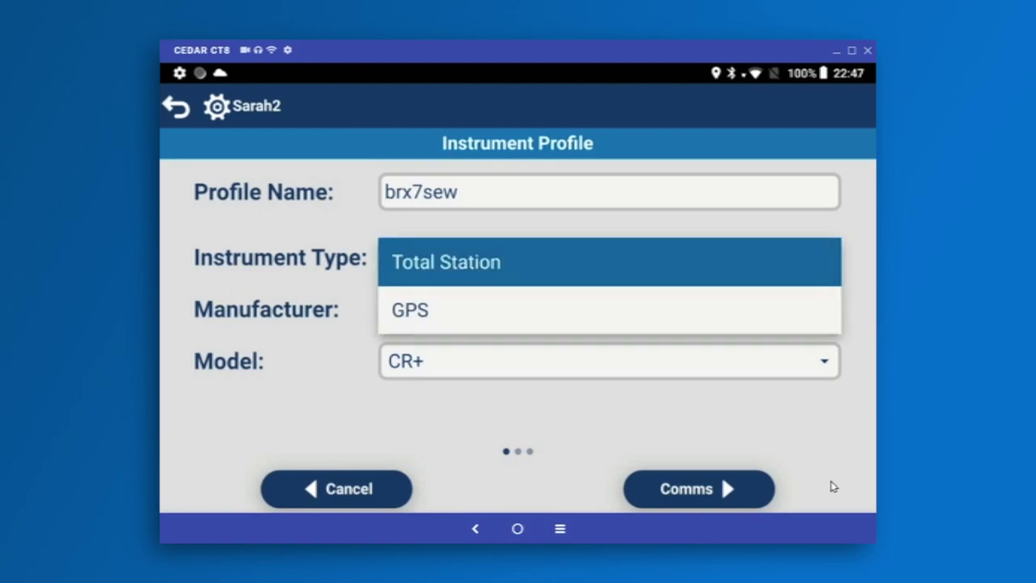
{"action": "key", "text": "Return"}
{"action": "key", "text": "Tab"}
{"action": "key", "text": "Return"}
{"action": "key", "text": "Down"}
{"action": "key", "text": "Down"}
{"action": "key", "text": "Down"}
{"action": "key", "text": "Down"}
{"action": "key", "text": "Down"}
{"action": "key", "text": "Down"}
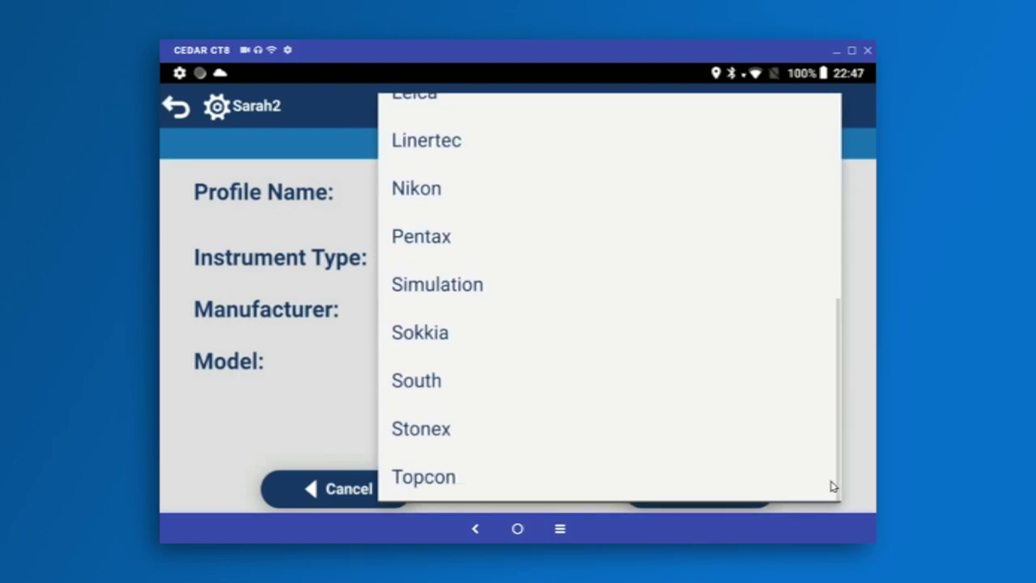
{"action": "key", "text": "Escape"}
- Set the instrument type of the brx7sew profile to GPS
{"action": "key", "text": "shift+Tab"}
{"action": "key", "text": "Return"}
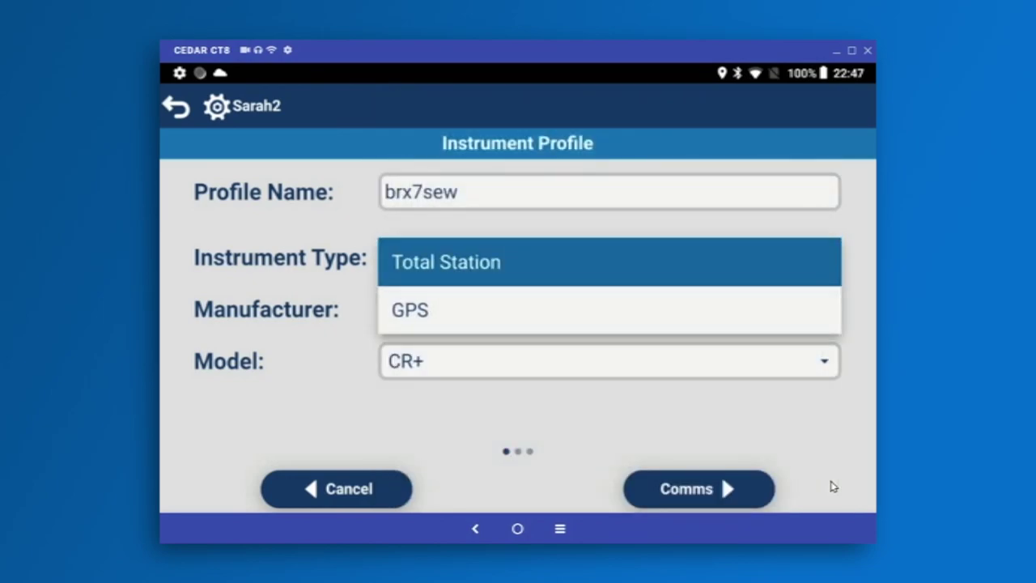
{"action": "key", "text": "Return"}
{"action": "key", "text": "Return"}
{"action": "key", "text": "Down"}
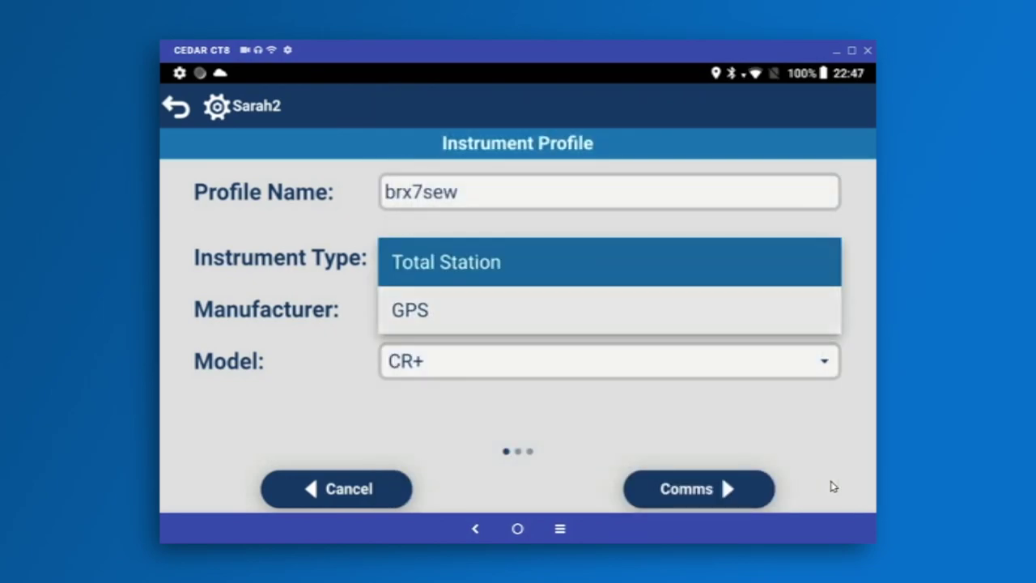
{"action": "key", "text": "Return"}
- Choose Carlson as the GPS manufacturer and BRx7 as the receiver model
{"action": "key", "text": "Tab"}
{"action": "key", "text": "Return"}
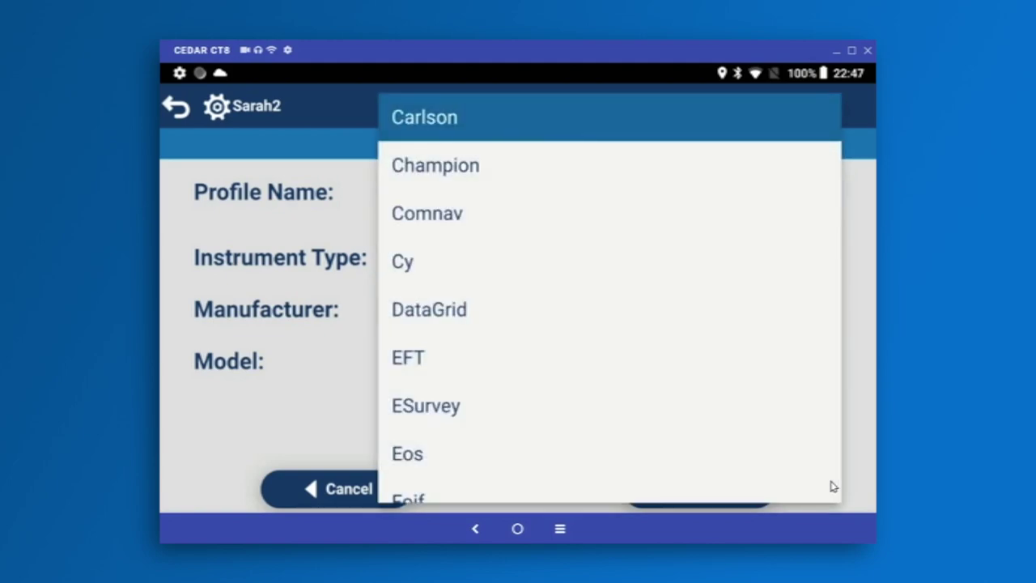
{"action": "key", "text": "Return"}
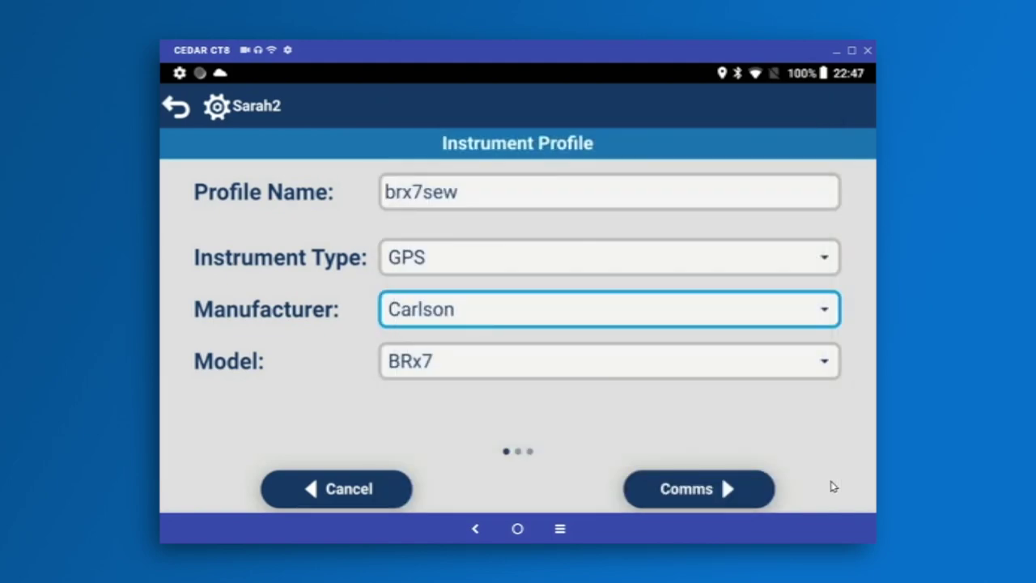
{"action": "key", "text": "Tab"}
{"action": "key", "text": "Return"}
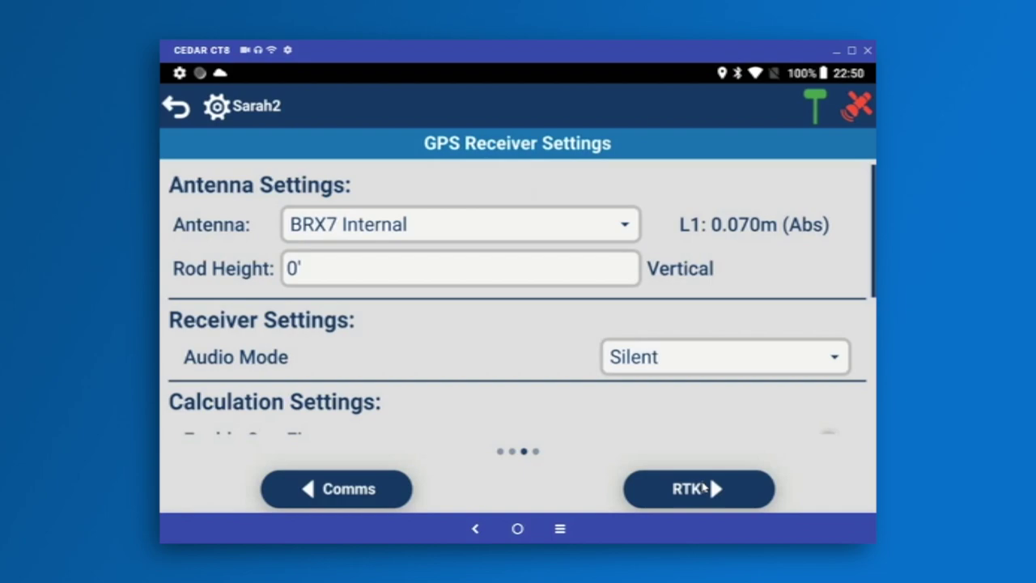
- Set the antenna's rod height to 2m in the GPS receiver settings
{"action": "scroll", "coordinate": [518, 308], "scroll_direction": "down", "scroll_amount": 3}
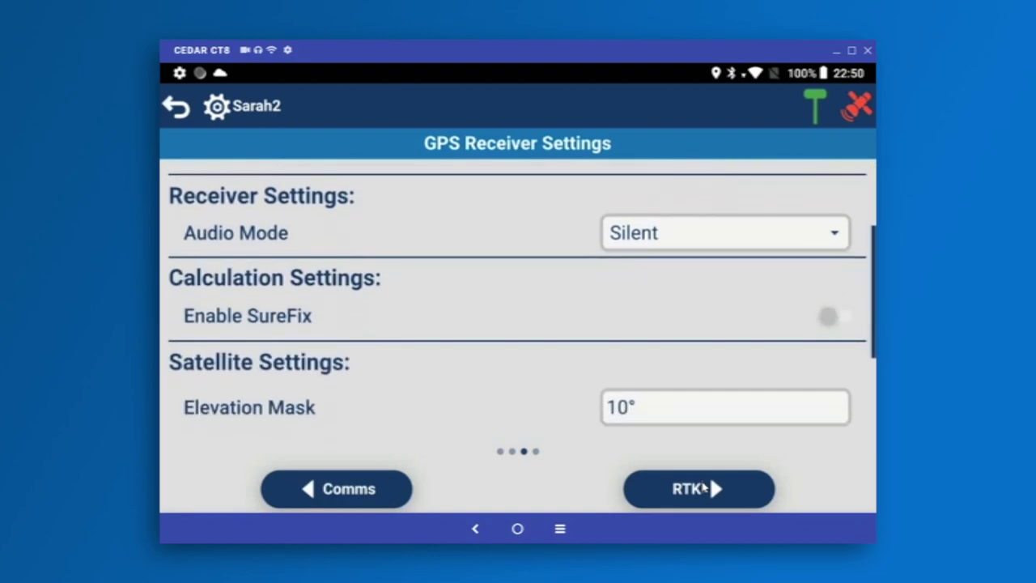
{"action": "scroll", "coordinate": [709, 475], "scroll_direction": "down", "scroll_amount": 2}
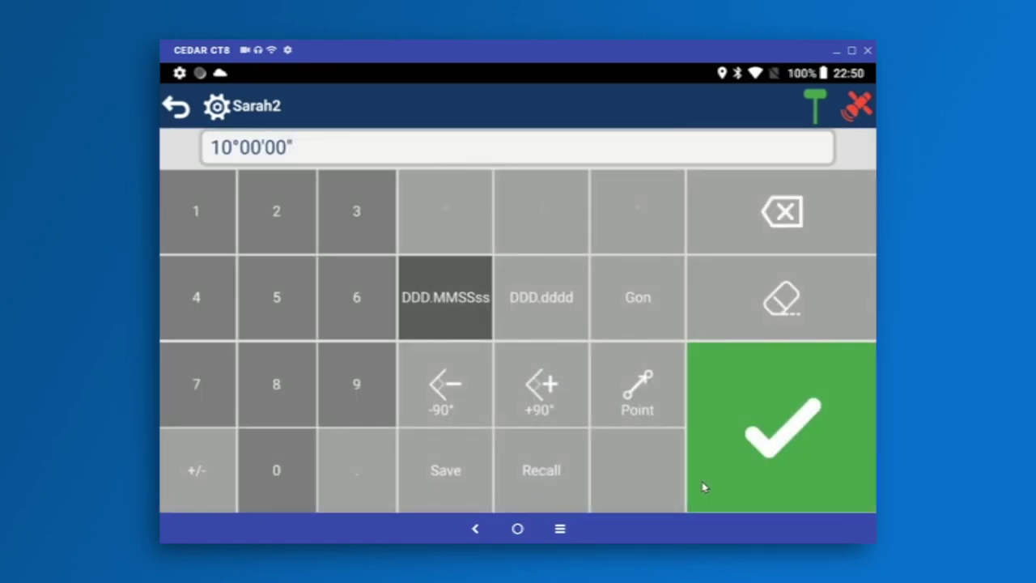
{"action": "left_click", "coordinate": [704, 487]}
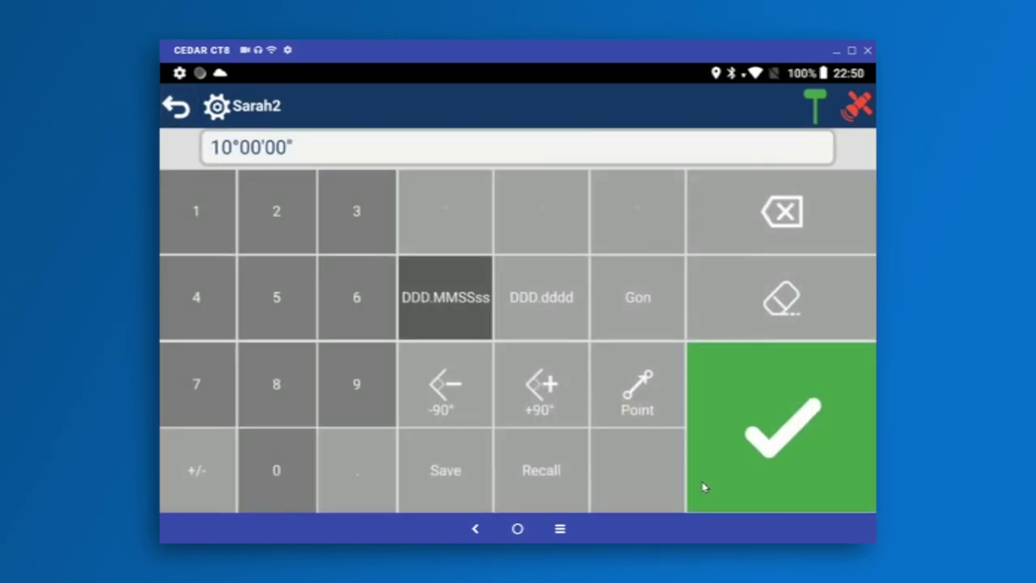
{"action": "left_click", "coordinate": [704, 487]}
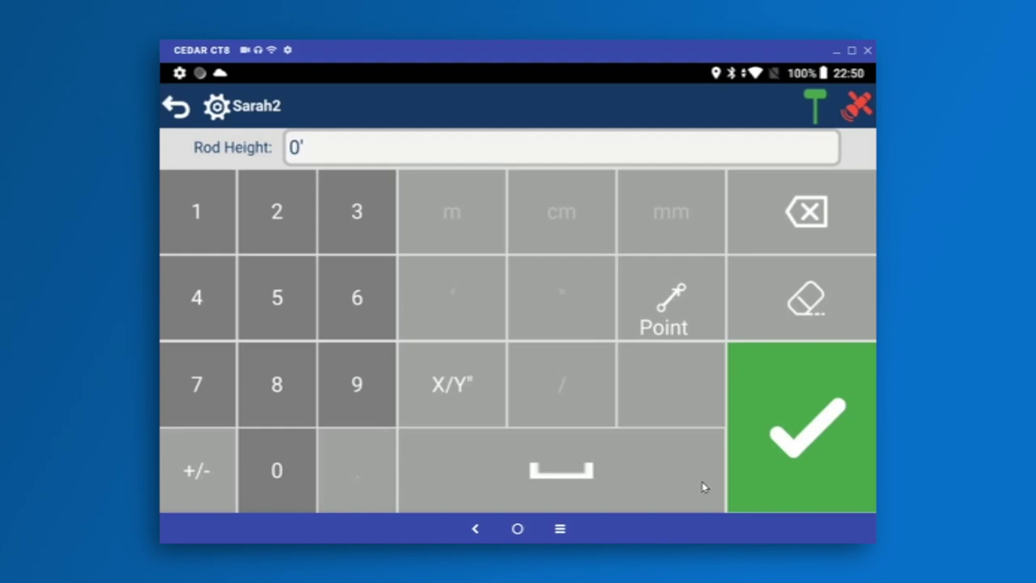
{"action": "type", "text": "2"}
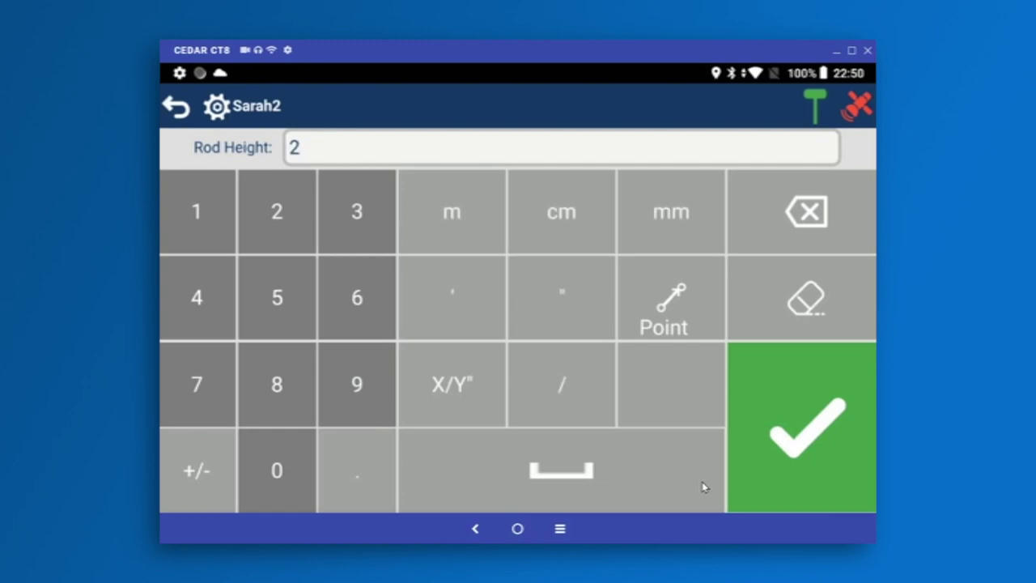
{"action": "type", "text": "m"}
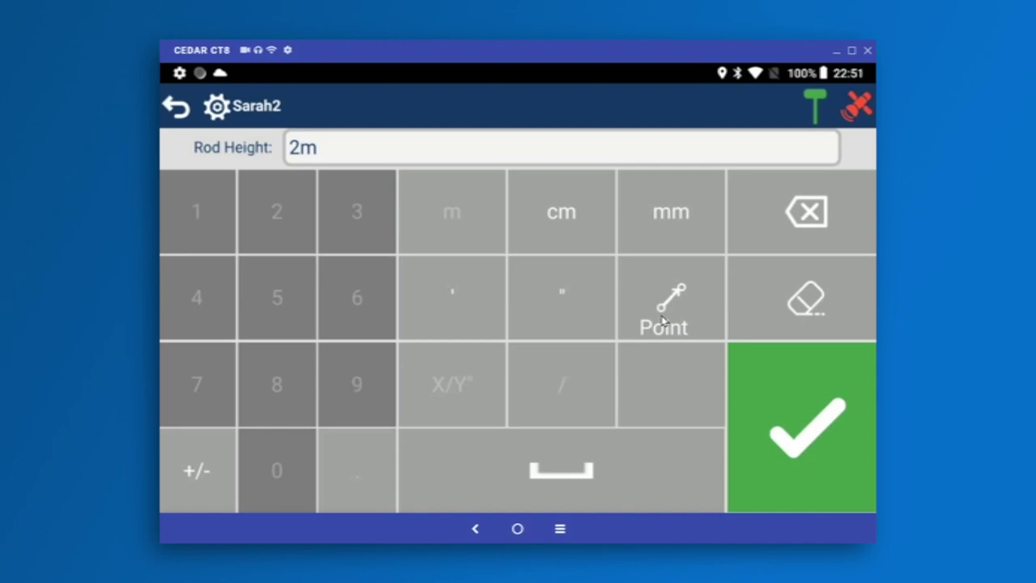
{"action": "key", "text": "Return"}
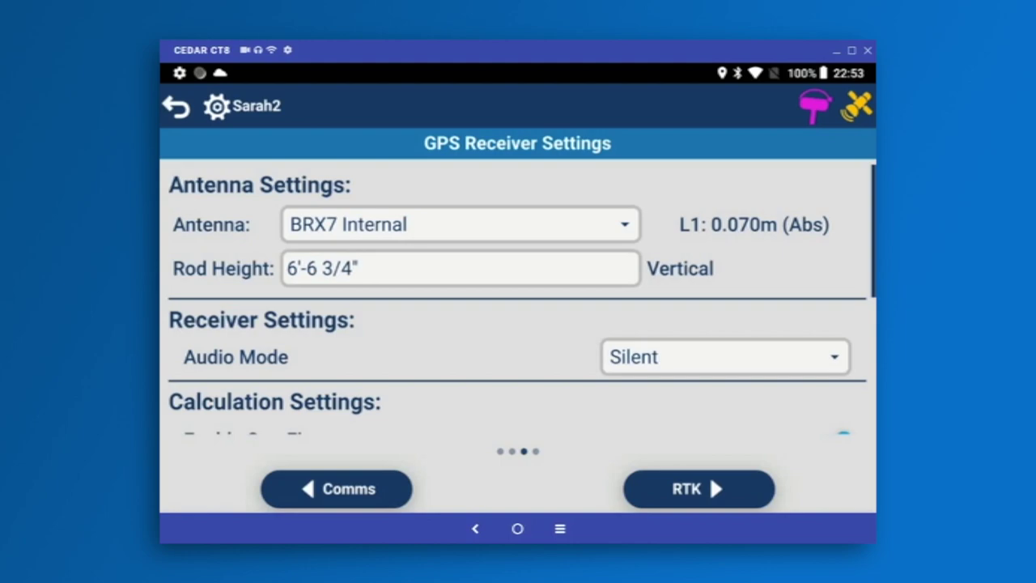
- Set the RTK device to Data Collector Internet and check the network types, keeping NTRIP
{"action": "left_click", "coordinate": [697, 488]}
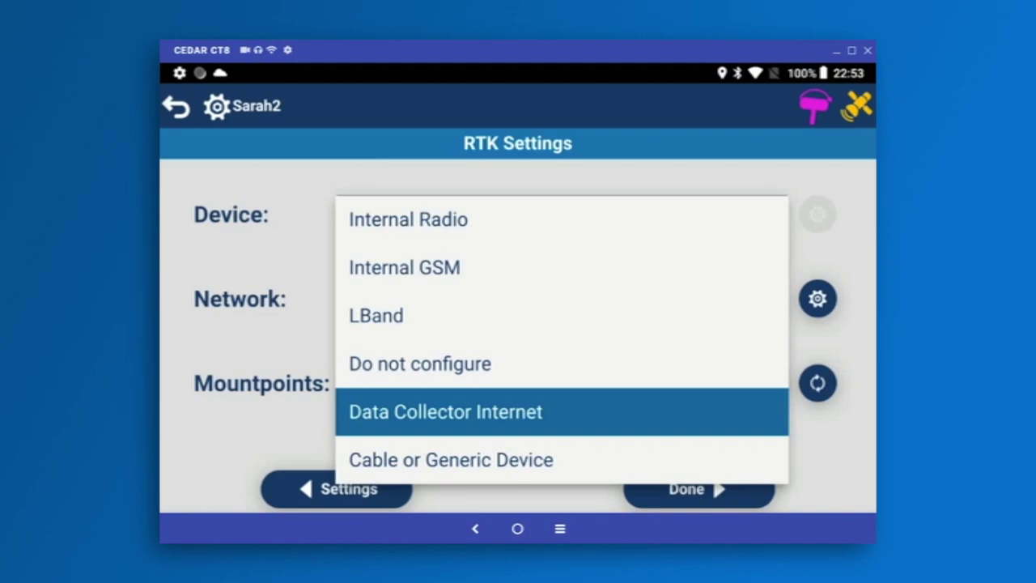
{"action": "left_click", "coordinate": [445, 411]}
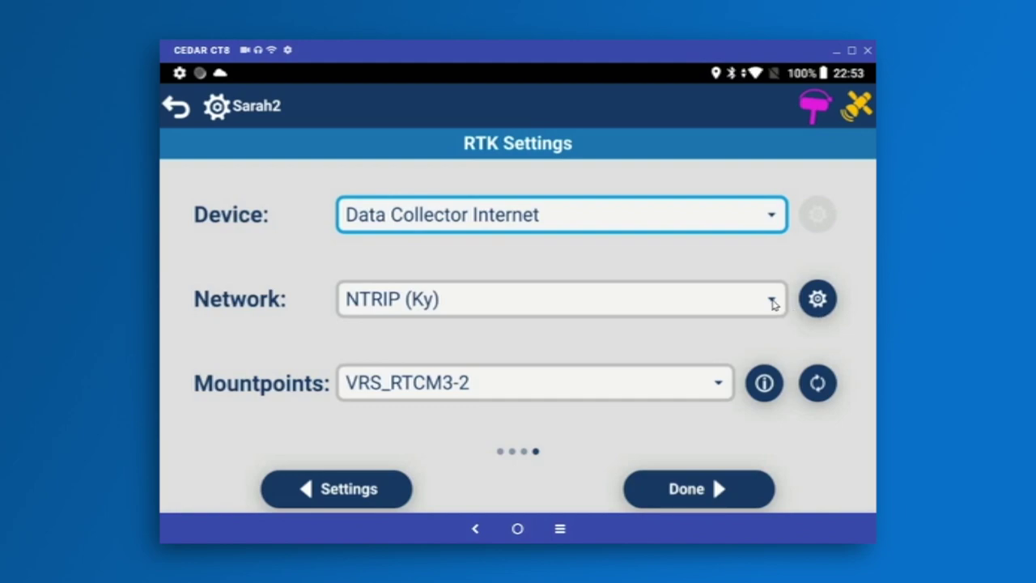
{"action": "left_click", "coordinate": [773, 302]}
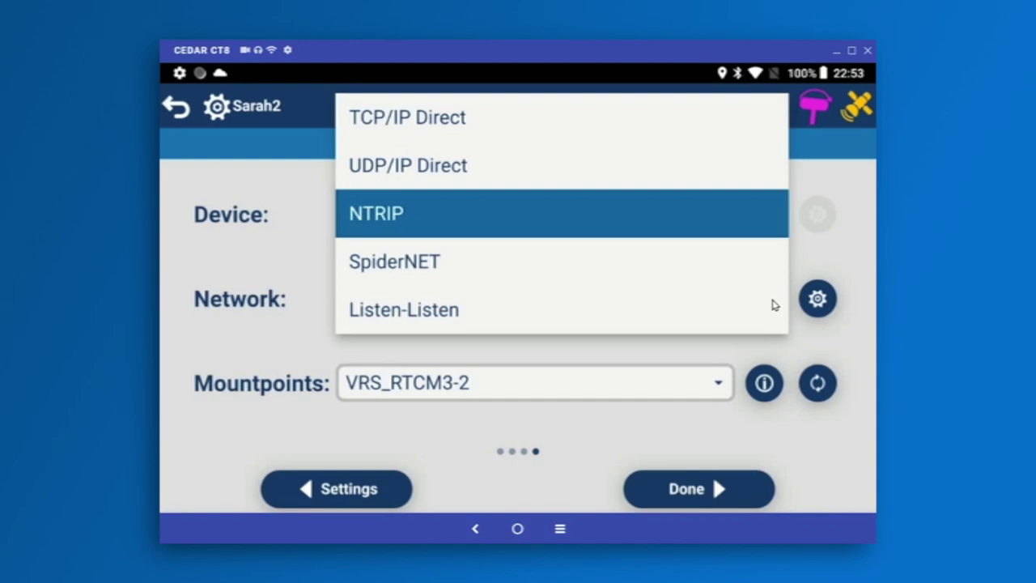
{"action": "key", "text": "Escape"}
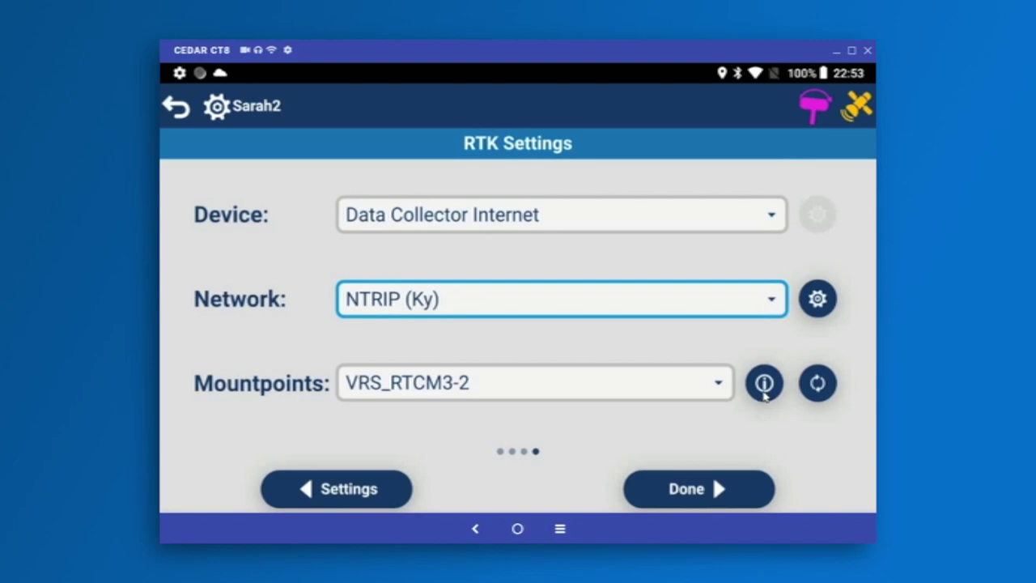
- Check the details of the VRS_RTCM3-2 mountpoint and finish the RTK settings
{"action": "left_click", "coordinate": [764, 386]}
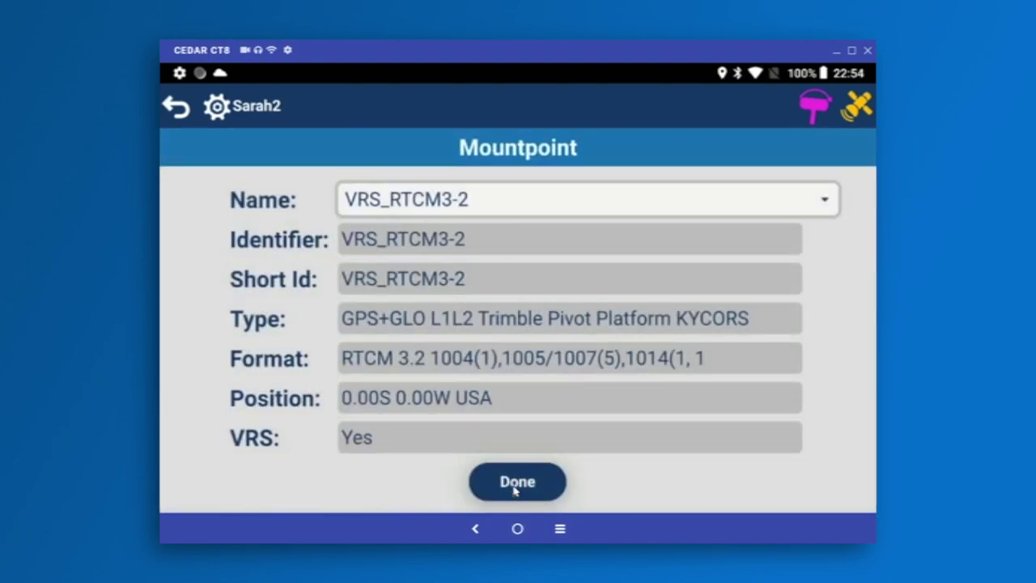
{"action": "left_click", "coordinate": [684, 503]}
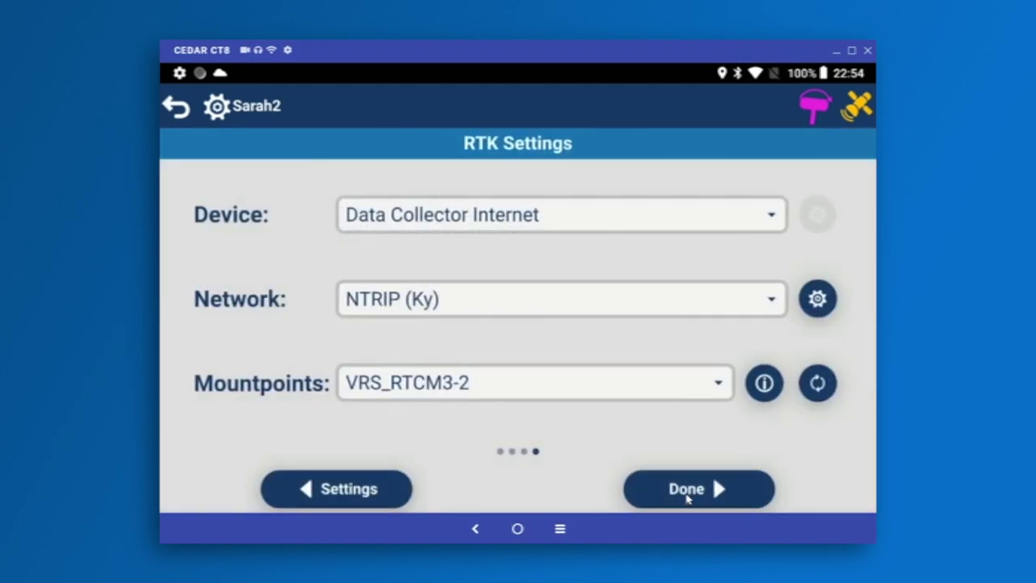
{"action": "left_click", "coordinate": [686, 495]}
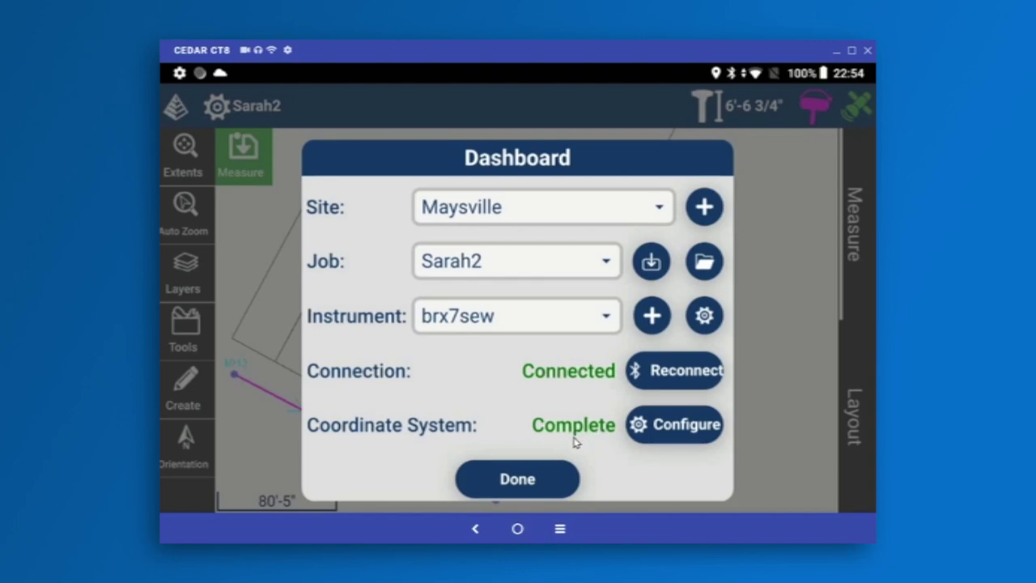
- Open the job's current coordinate system for changing and review the available transformations
{"action": "left_click", "coordinate": [652, 434]}
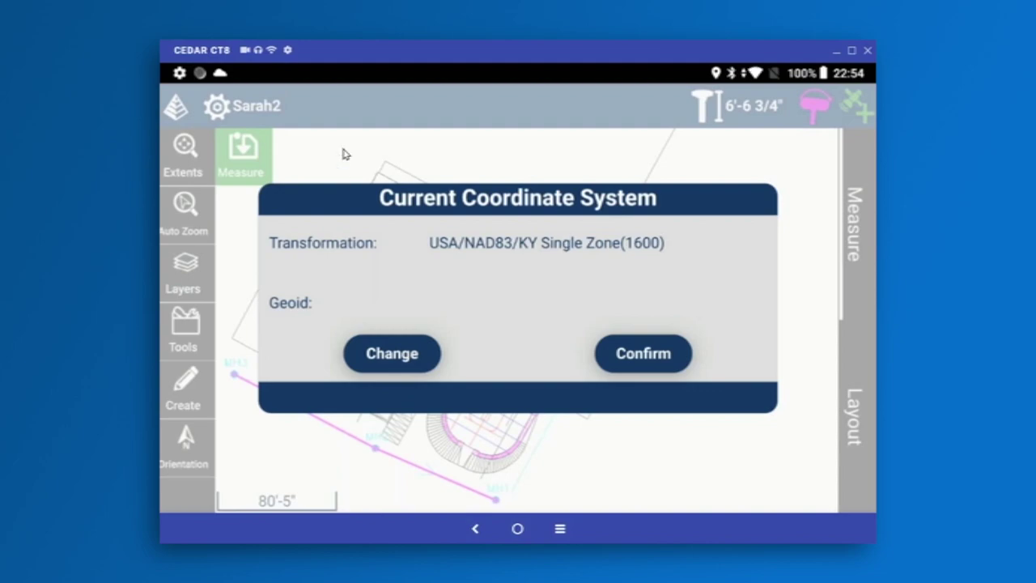
{"action": "left_click", "coordinate": [407, 369]}
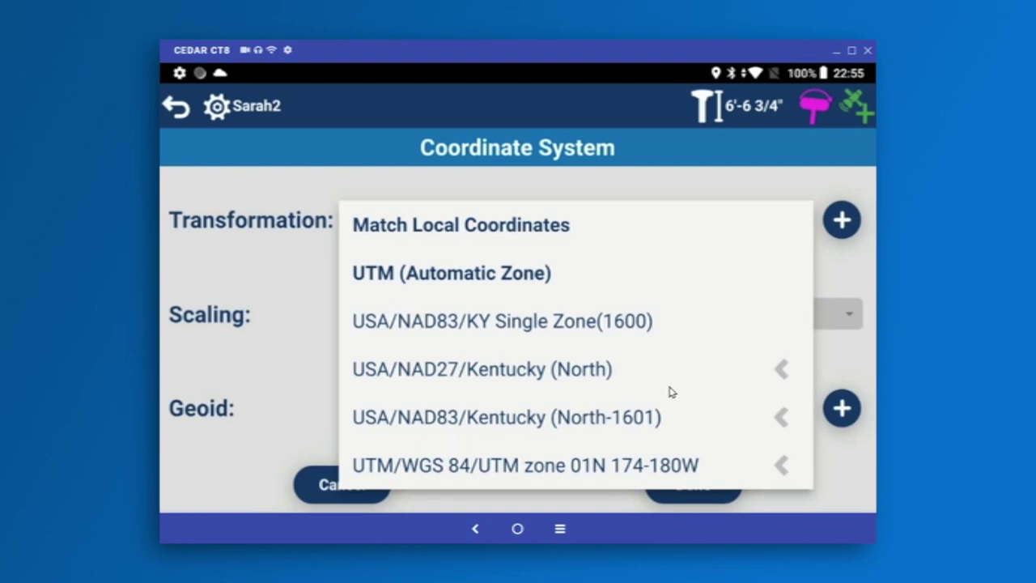
{"action": "key", "text": "Escape"}
{"action": "key", "text": "Return"}
{"action": "key", "text": "Escape"}
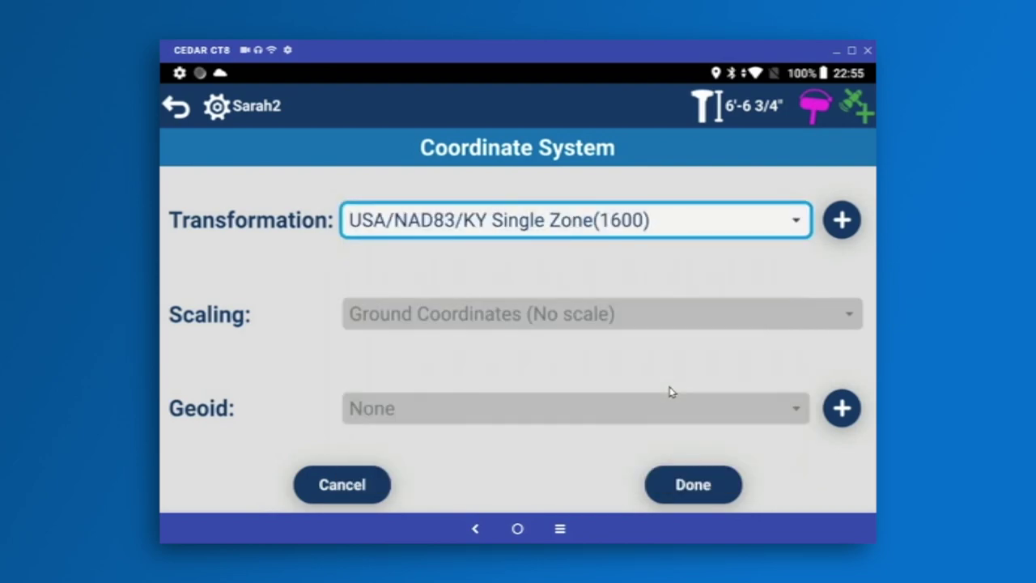
- Check the country choices for adding a new projection, then return to the coordinate system without adding one
{"action": "key", "text": "Tab"}
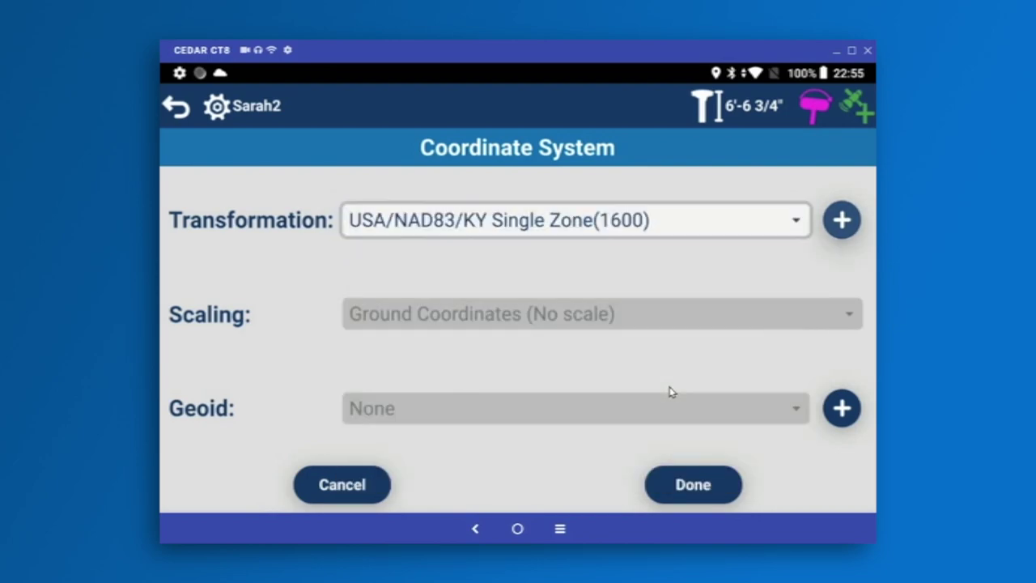
{"action": "key", "text": "Return"}
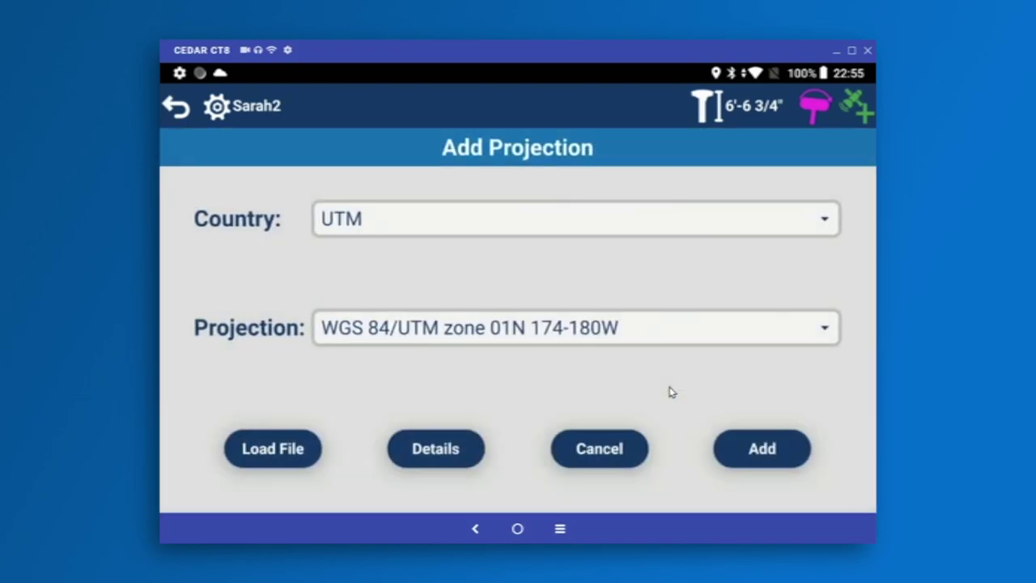
{"action": "left_click", "coordinate": [825, 223]}
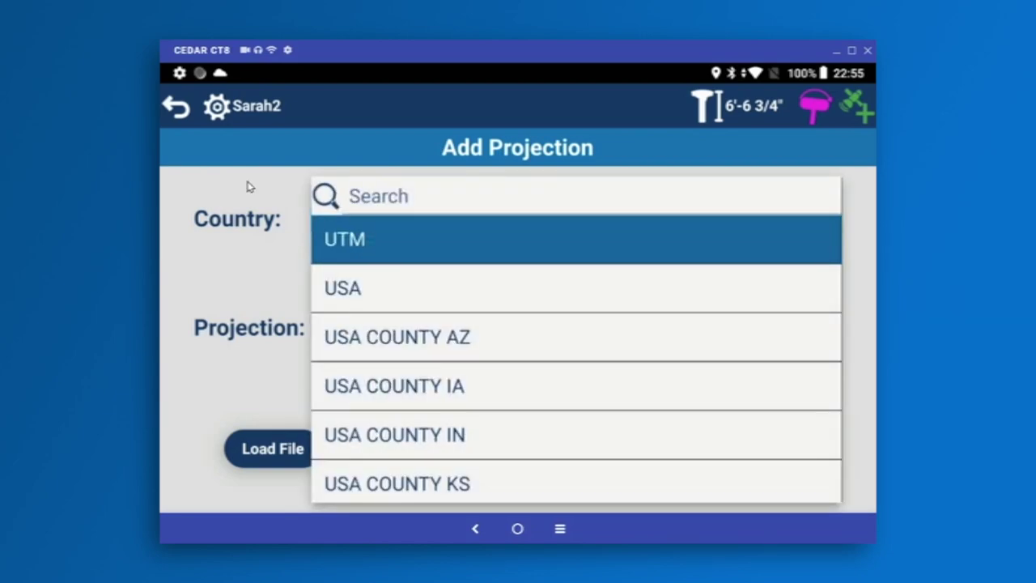
{"action": "key", "text": "Return"}
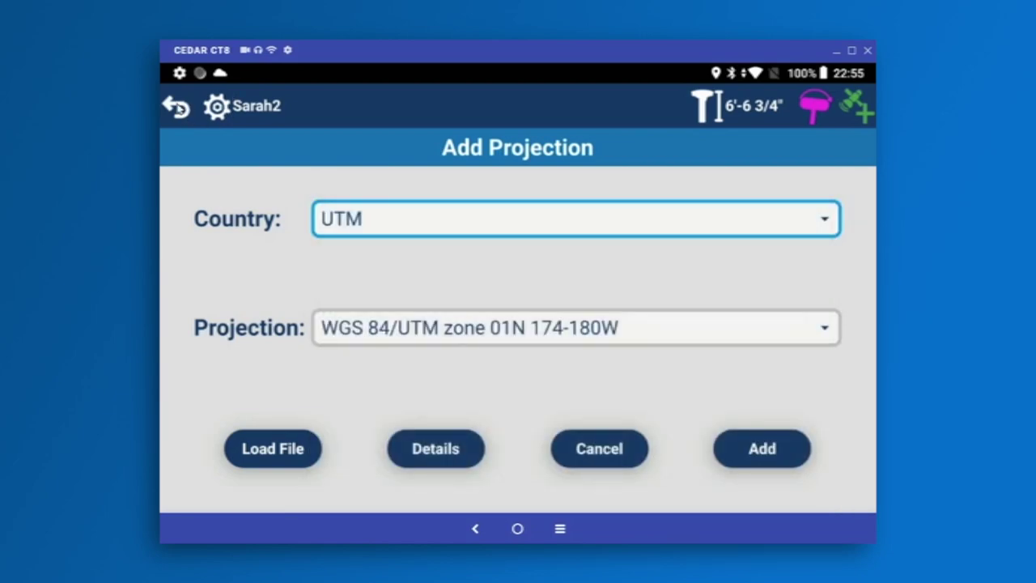
{"action": "key", "text": "Return"}
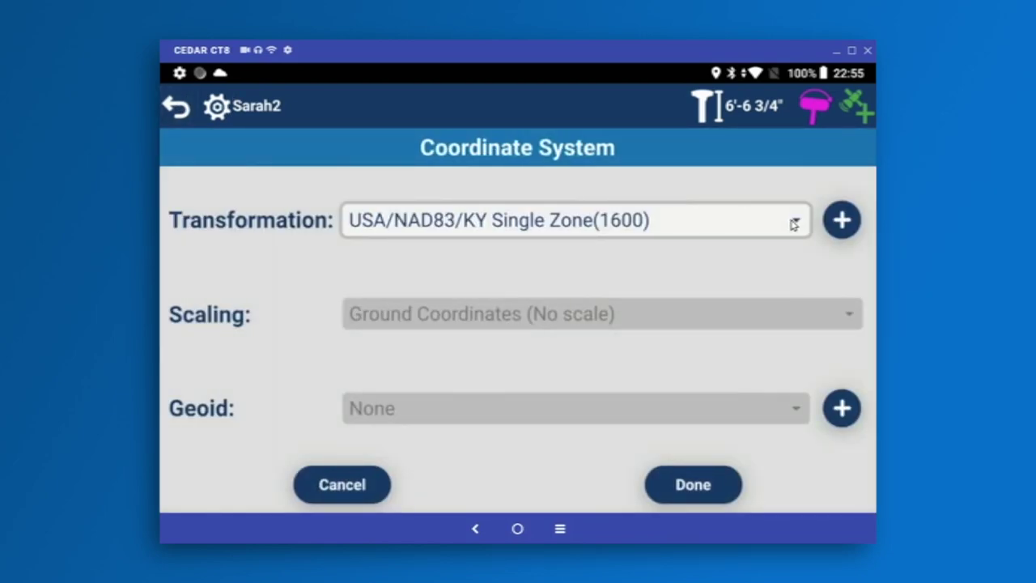
- Set the transformation to USA/NAD83/Kentucky (North-1601), save the coordinate system and close the dashboard
{"action": "left_click", "coordinate": [793, 220]}
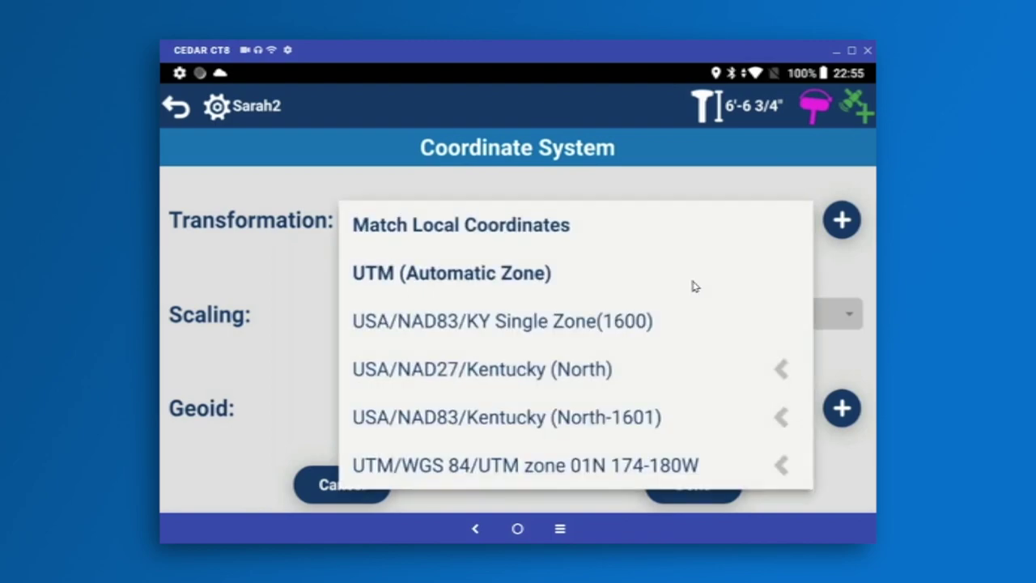
{"action": "left_click", "coordinate": [540, 418]}
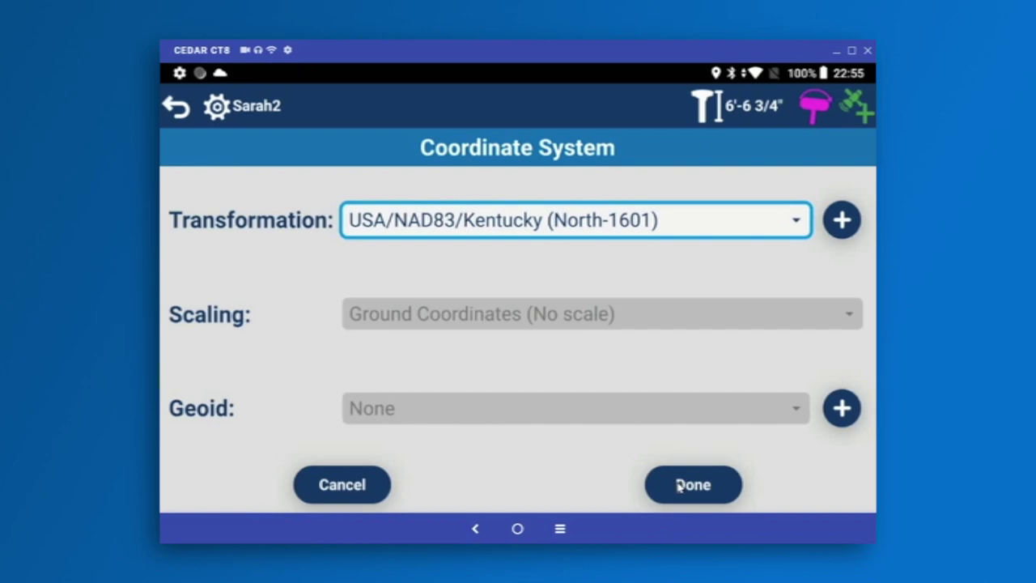
{"action": "left_click", "coordinate": [678, 486]}
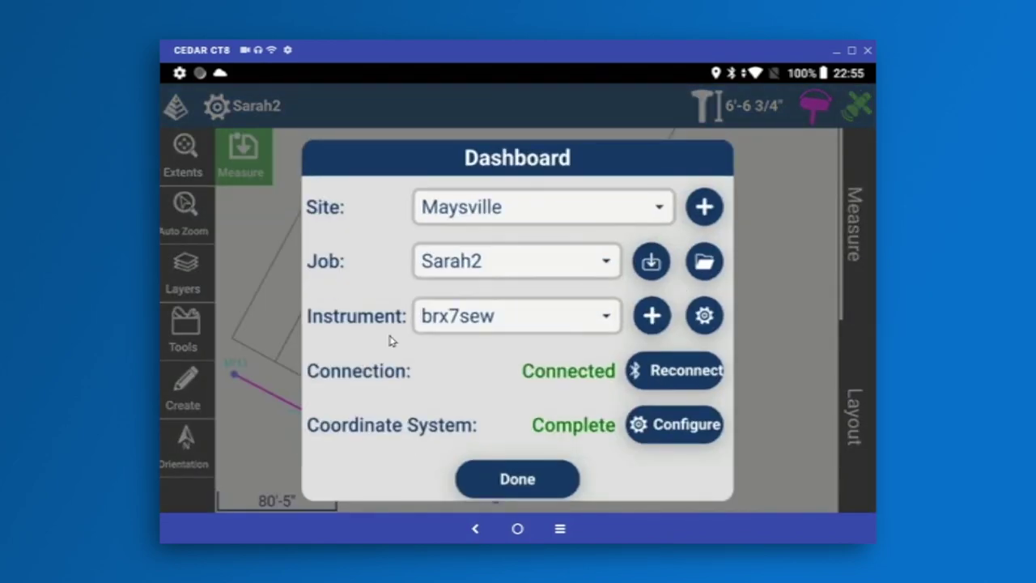
{"action": "left_click", "coordinate": [518, 479]}
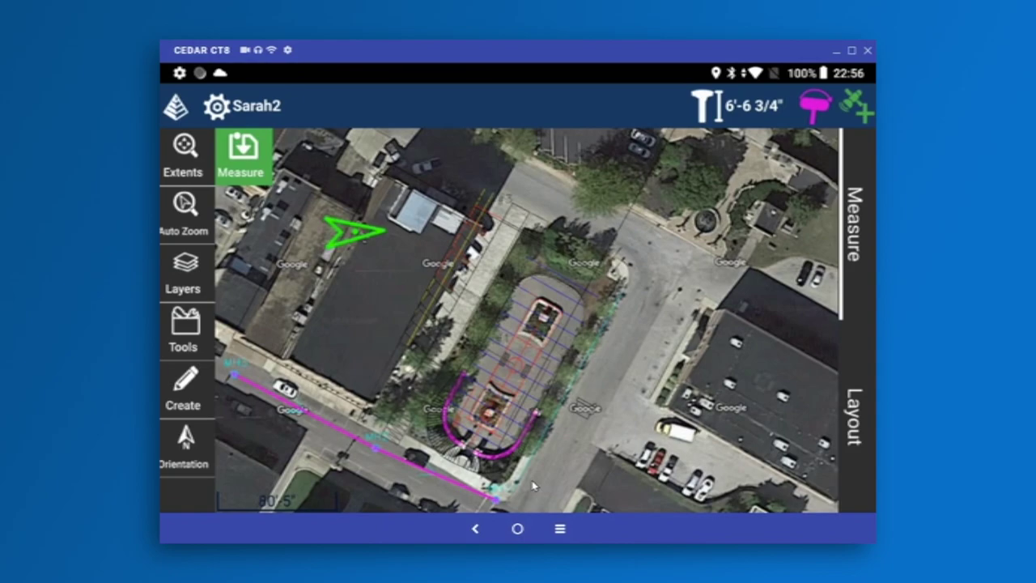
- Examine the GPS status details, including position, satellites, accuracy values, latency and projected coordinates
{"action": "left_click", "coordinate": [860, 123]}
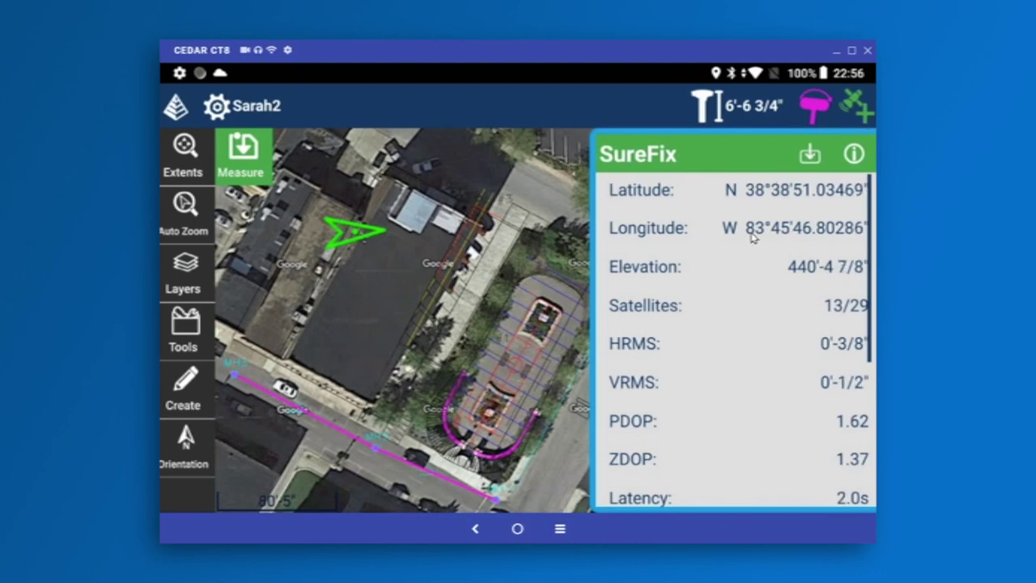
{"action": "scroll", "coordinate": [781, 310], "scroll_direction": "down", "scroll_amount": 3}
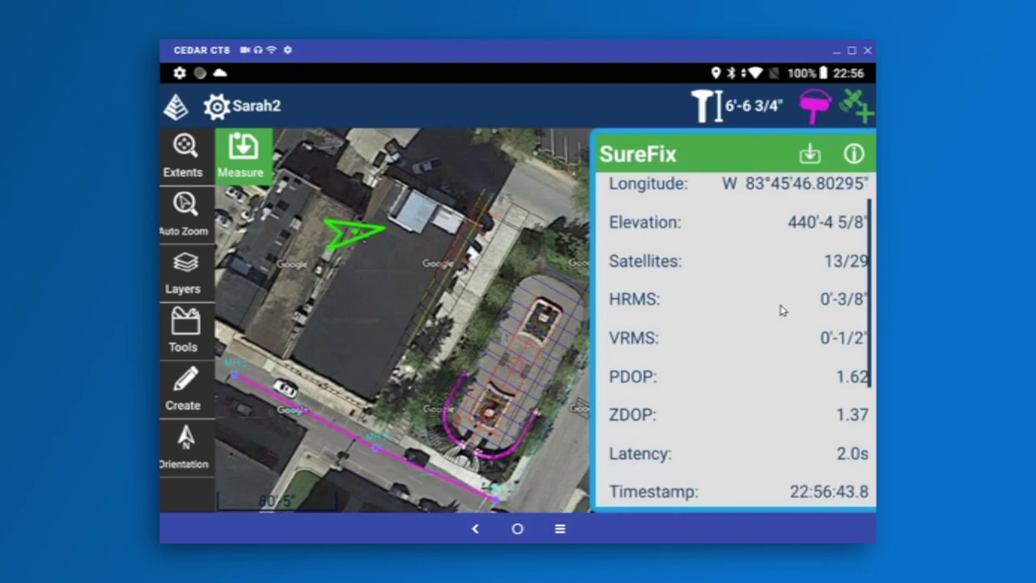
{"action": "scroll", "coordinate": [781, 310], "scroll_direction": "down", "scroll_amount": 3}
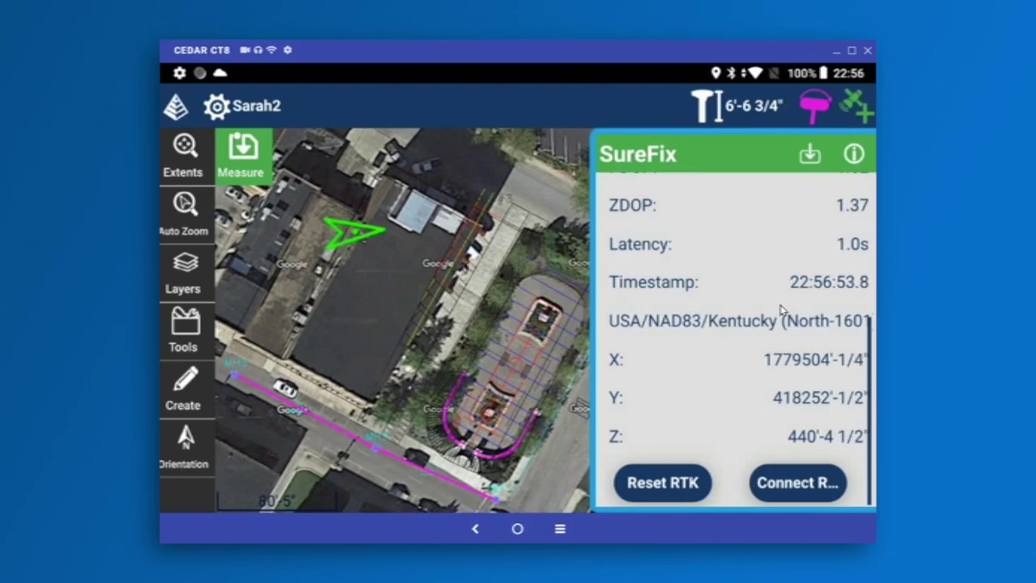
{"action": "scroll", "coordinate": [781, 310], "scroll_direction": "up", "scroll_amount": 3}
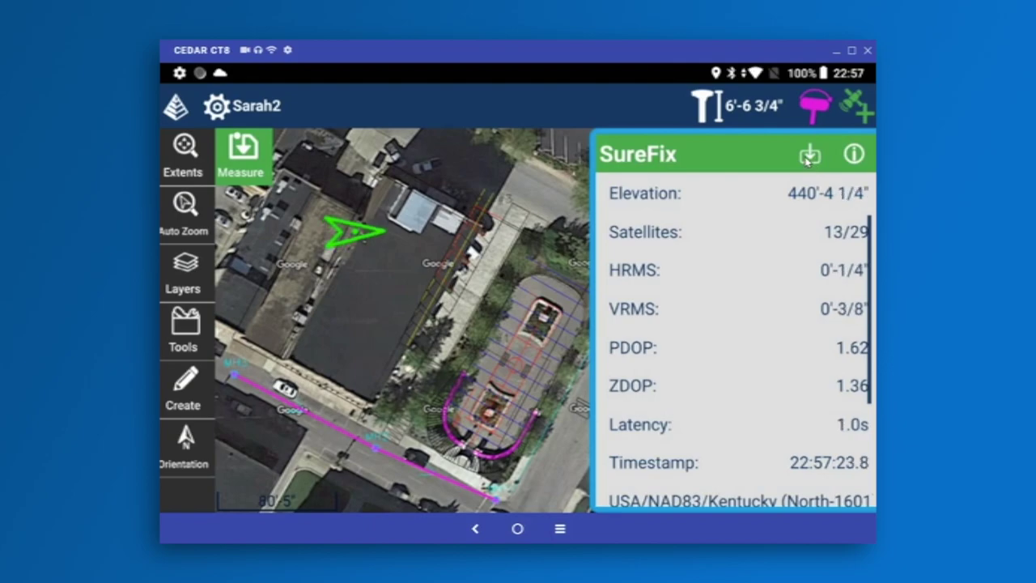
- Review the RTK base information, followed by the receiver's device details, battery levels, activations and subscriptions
{"action": "left_click", "coordinate": [808, 155]}
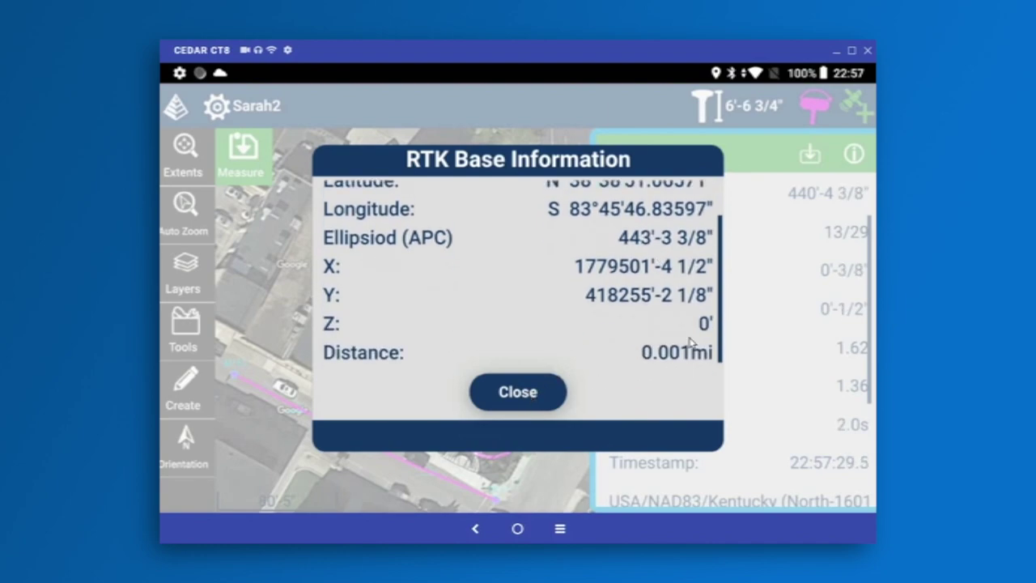
{"action": "left_click", "coordinate": [524, 396]}
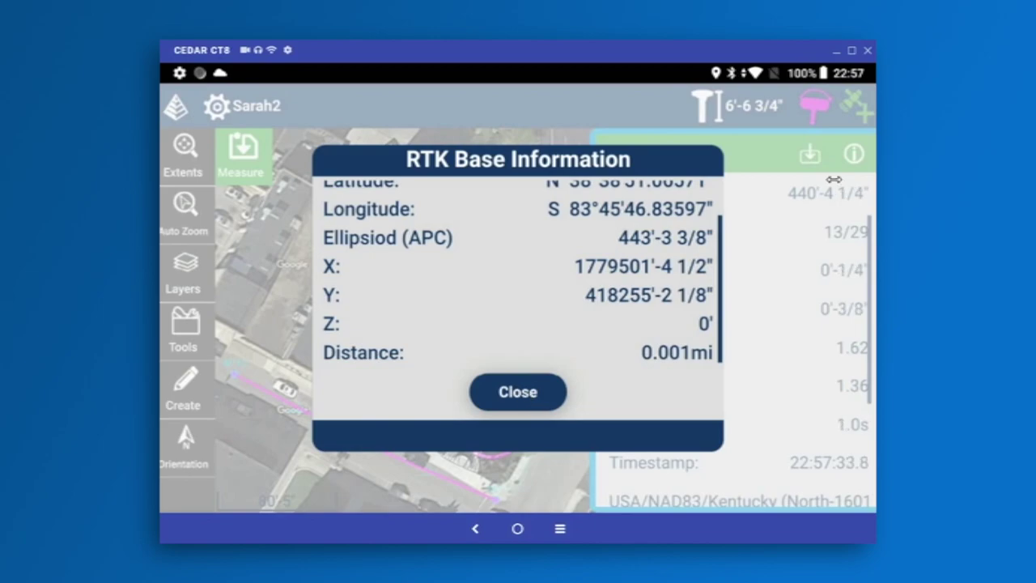
{"action": "left_click", "coordinate": [853, 156]}
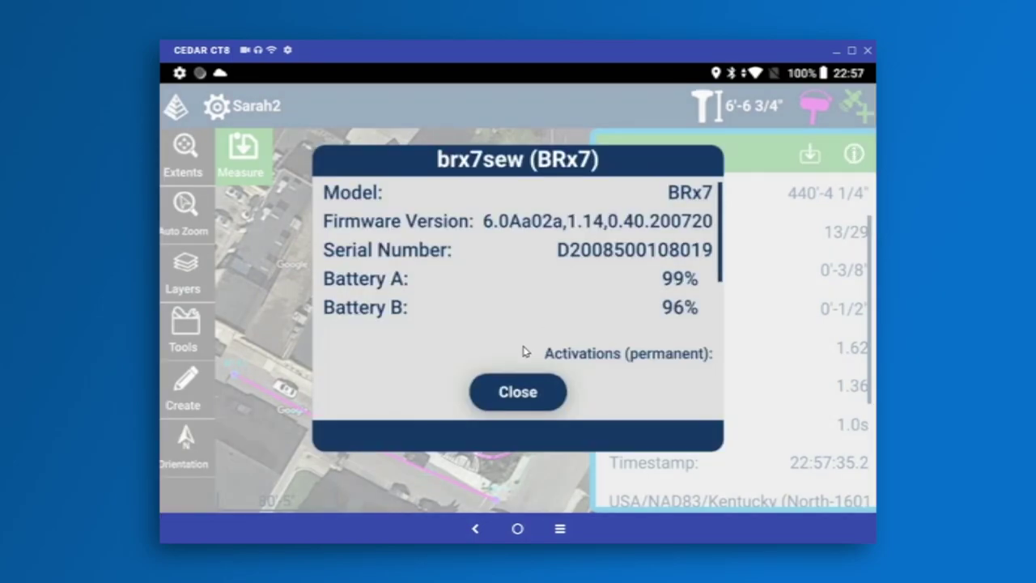
{"action": "scroll", "coordinate": [522, 352], "scroll_direction": "down", "scroll_amount": 3}
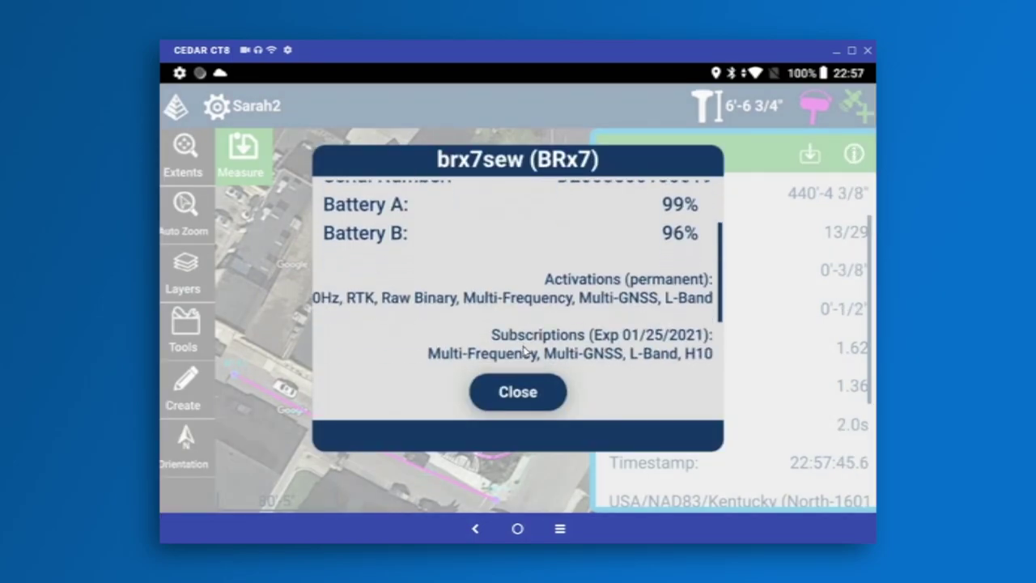
{"action": "scroll", "coordinate": [523, 349], "scroll_direction": "up", "scroll_amount": 3}
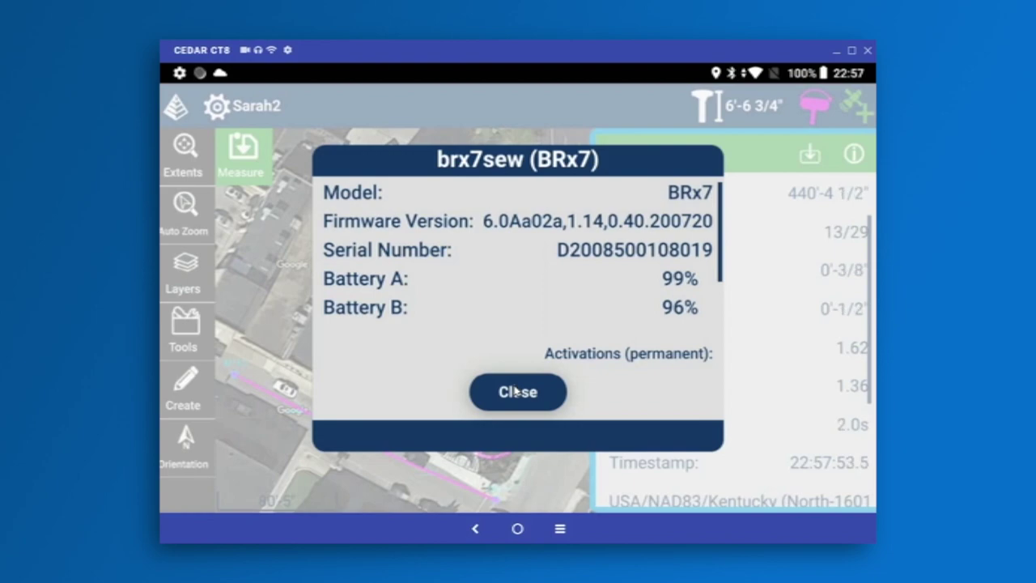
{"action": "left_click", "coordinate": [516, 391]}
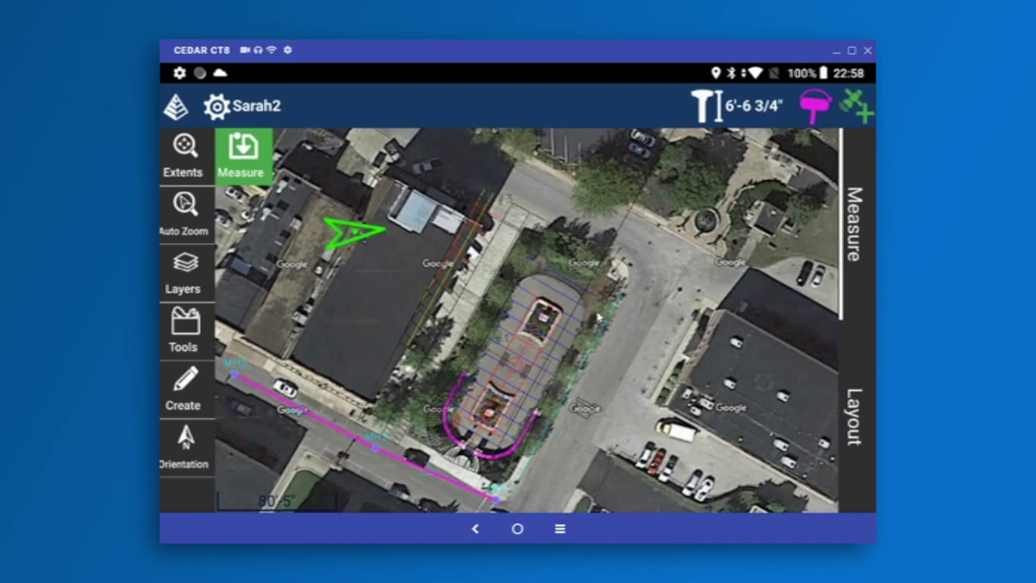
- Review the tilt sensor status and its settings for sensor use, maximum tilt correction and level tolerance
{"action": "left_click", "coordinate": [811, 113]}
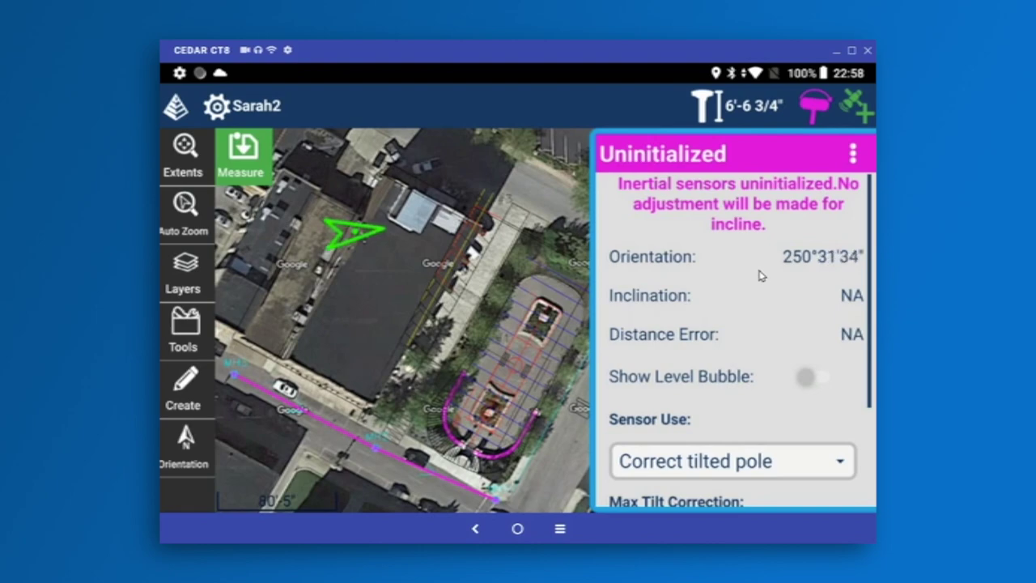
{"action": "scroll", "coordinate": [717, 356], "scroll_direction": "down", "scroll_amount": 3}
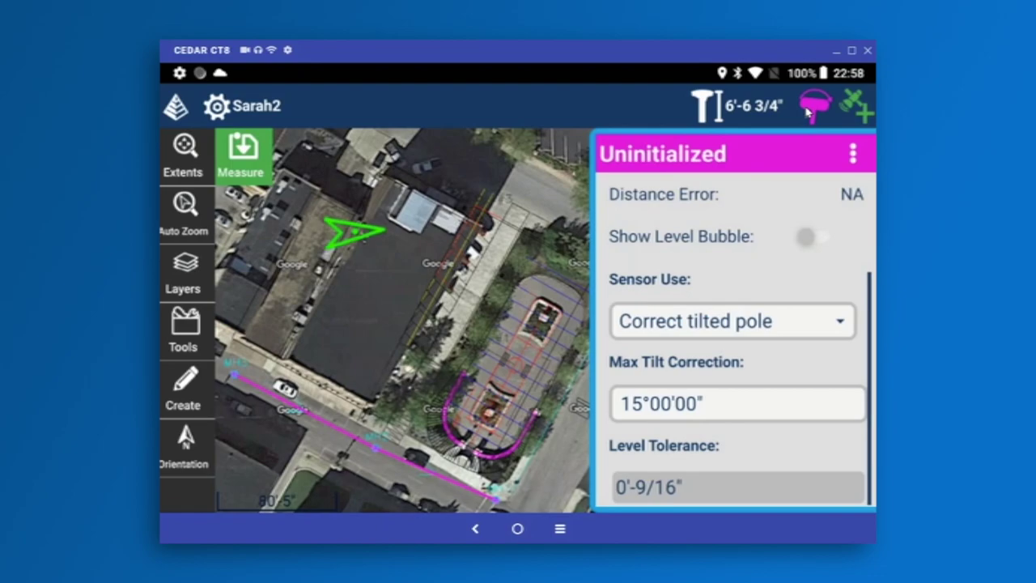
{"action": "left_click", "coordinate": [678, 103]}
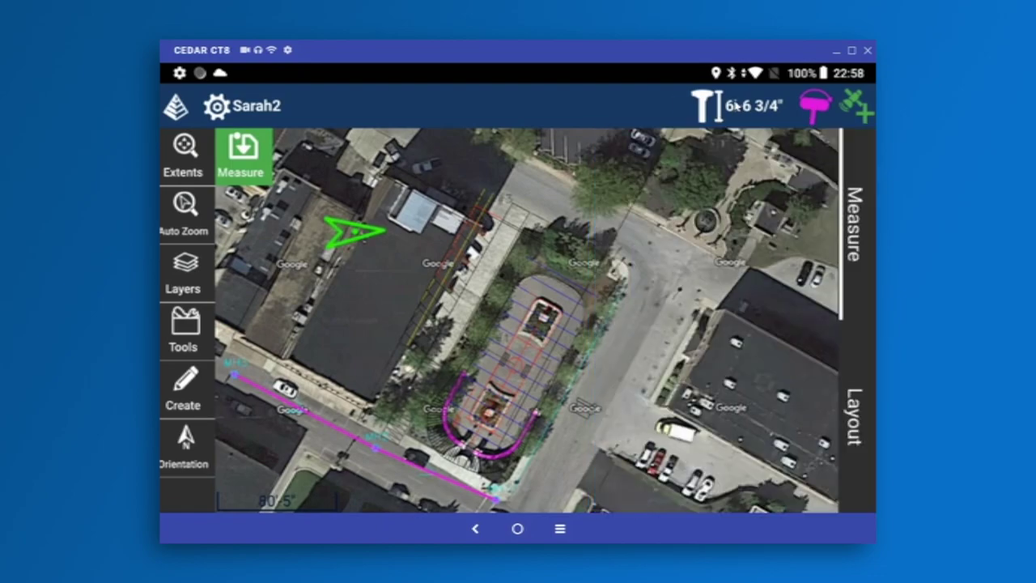
- Set the rod height to 2m
{"action": "left_click", "coordinate": [736, 105]}
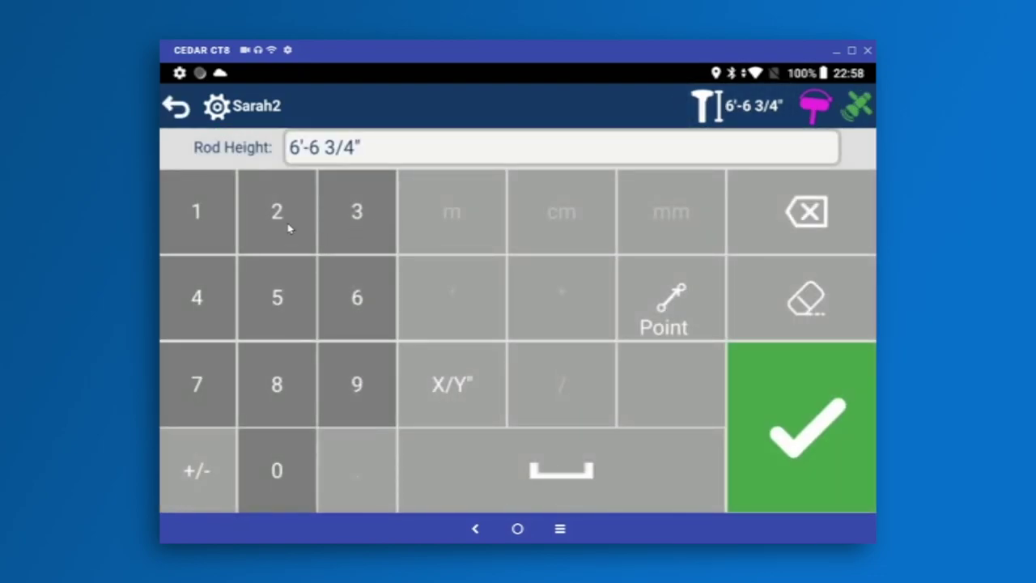
{"action": "type", "text": "2m"}
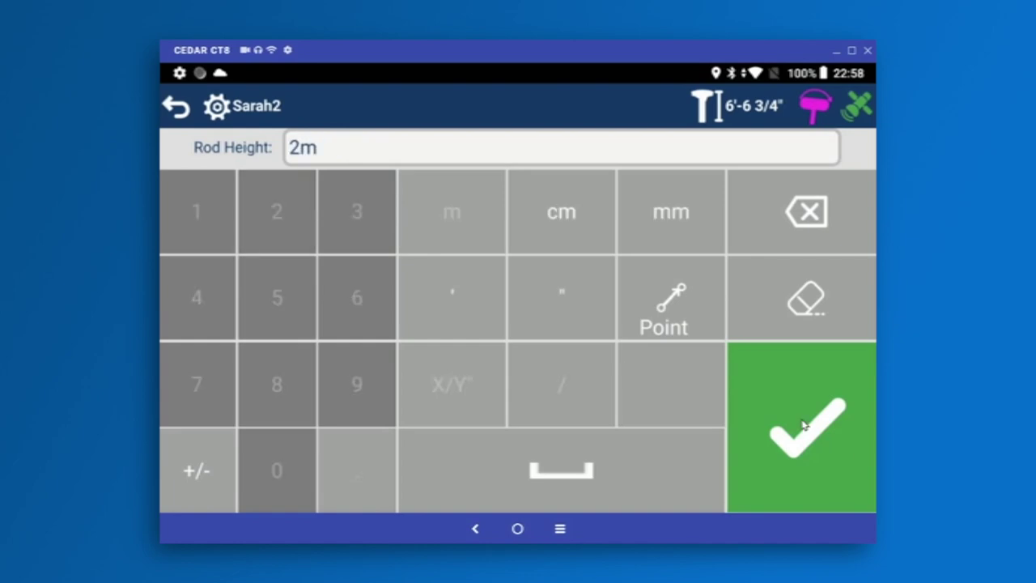
{"action": "left_click", "coordinate": [805, 407]}
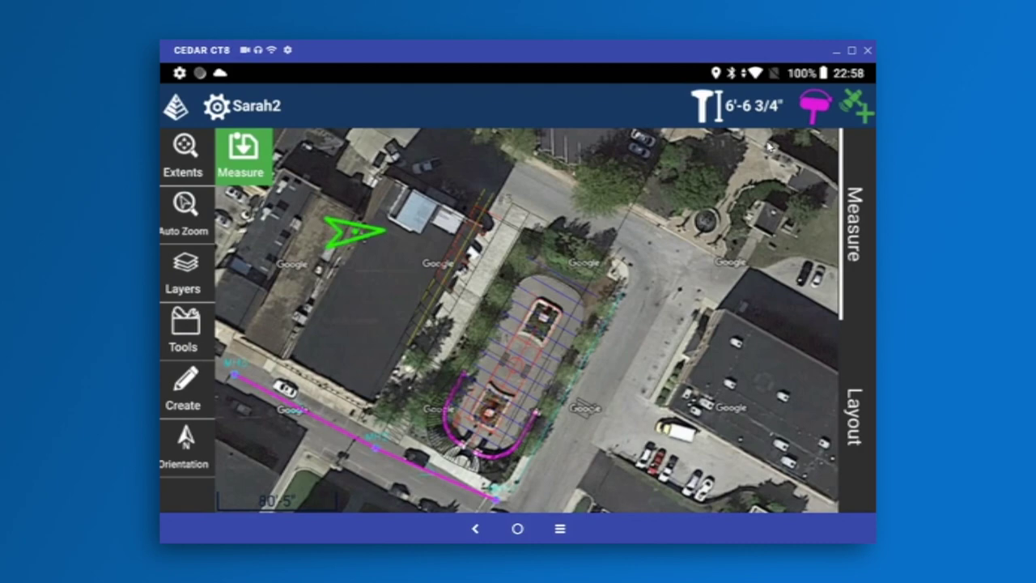
- Measure point 1 on layer 0 with the description Desk, then close the measuring pane
{"action": "left_click", "coordinate": [856, 257]}
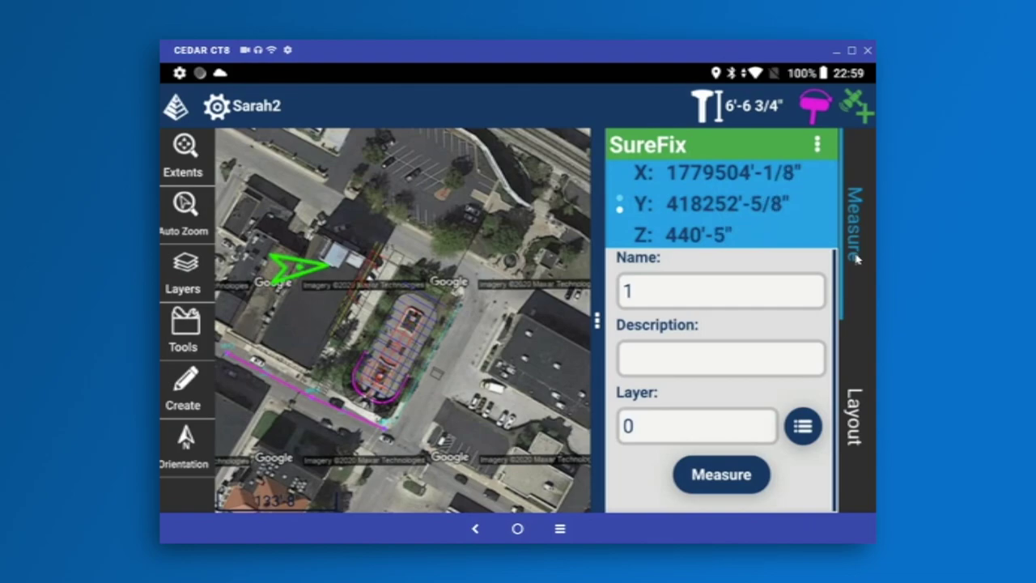
{"action": "left_click", "coordinate": [652, 365]}
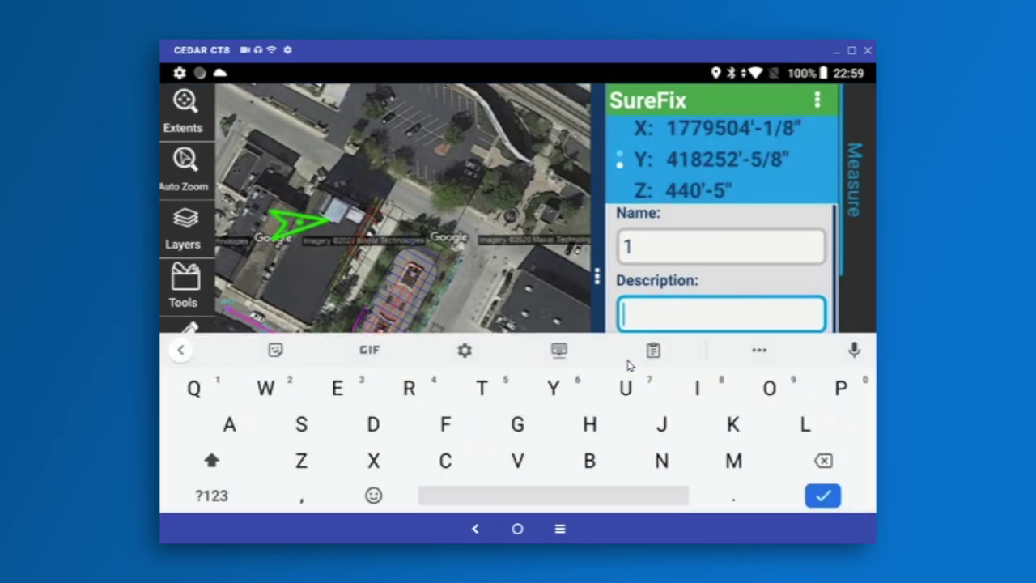
{"action": "type", "text": "Desk"}
{"action": "key", "text": "Return"}
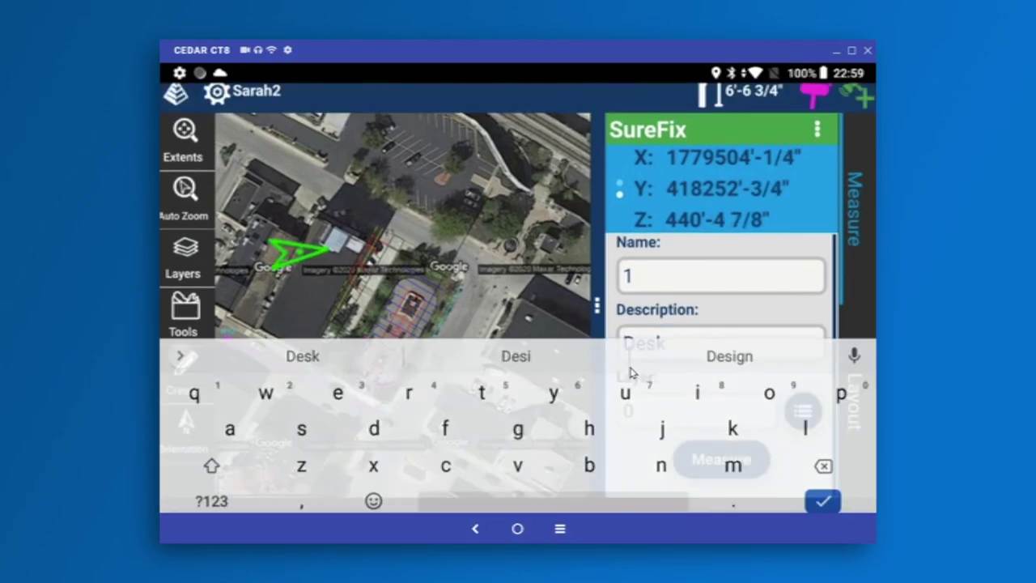
{"action": "left_click", "coordinate": [718, 483]}
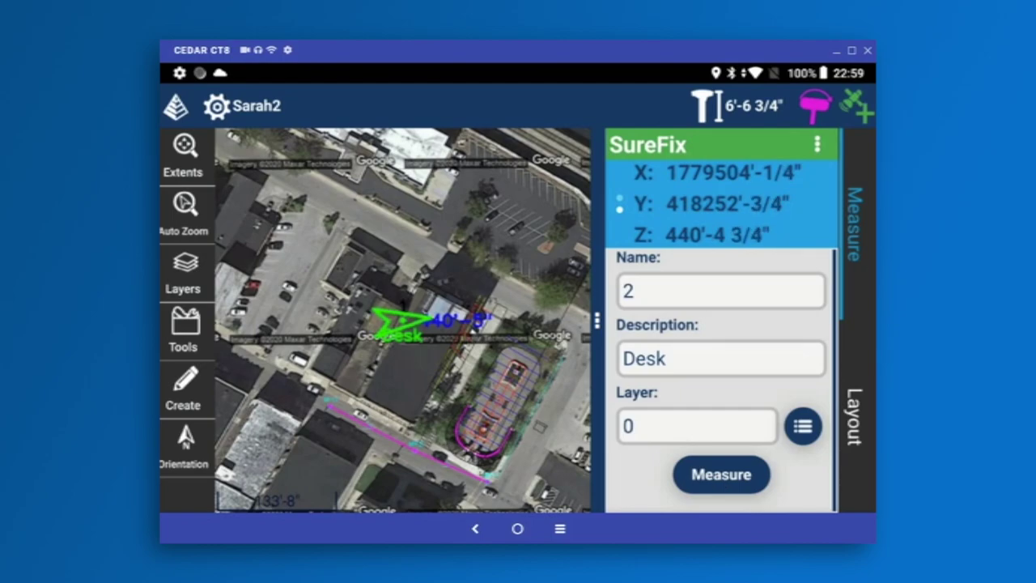
{"action": "left_click", "coordinate": [855, 243]}
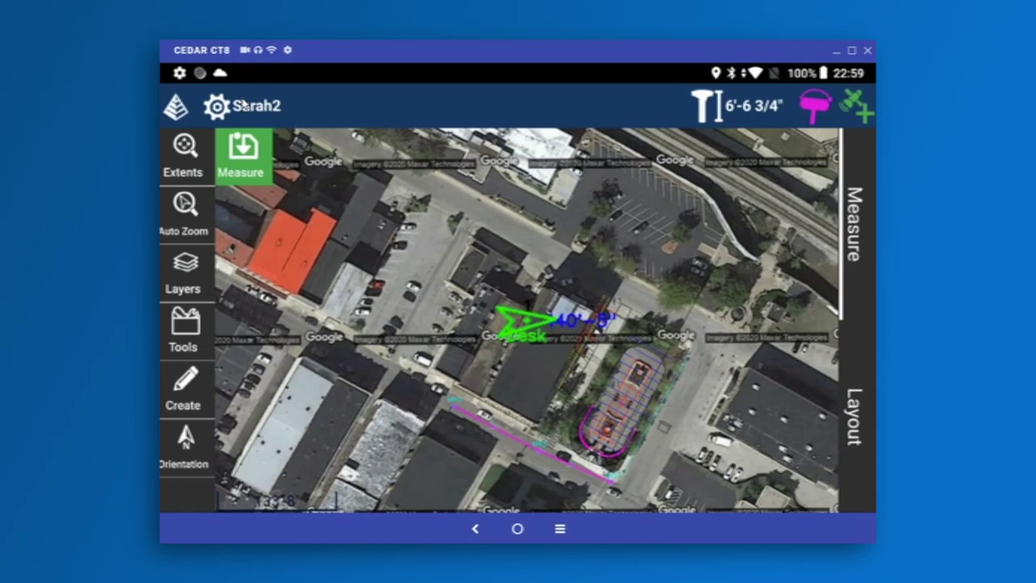
- Start a new instrument profile from the dashboard and name it imulationAS
{"action": "left_click", "coordinate": [245, 105]}
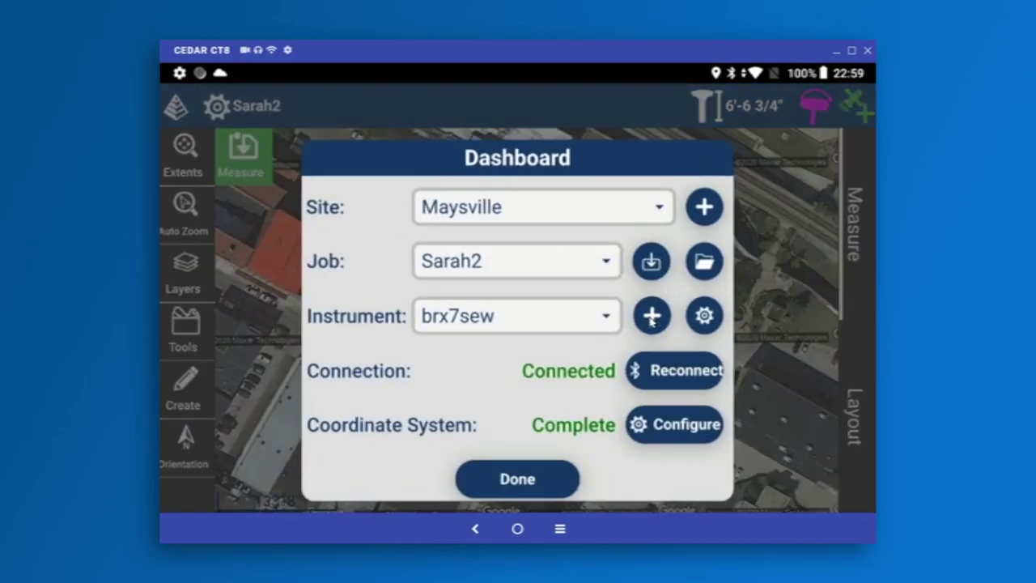
{"action": "left_click", "coordinate": [649, 316]}
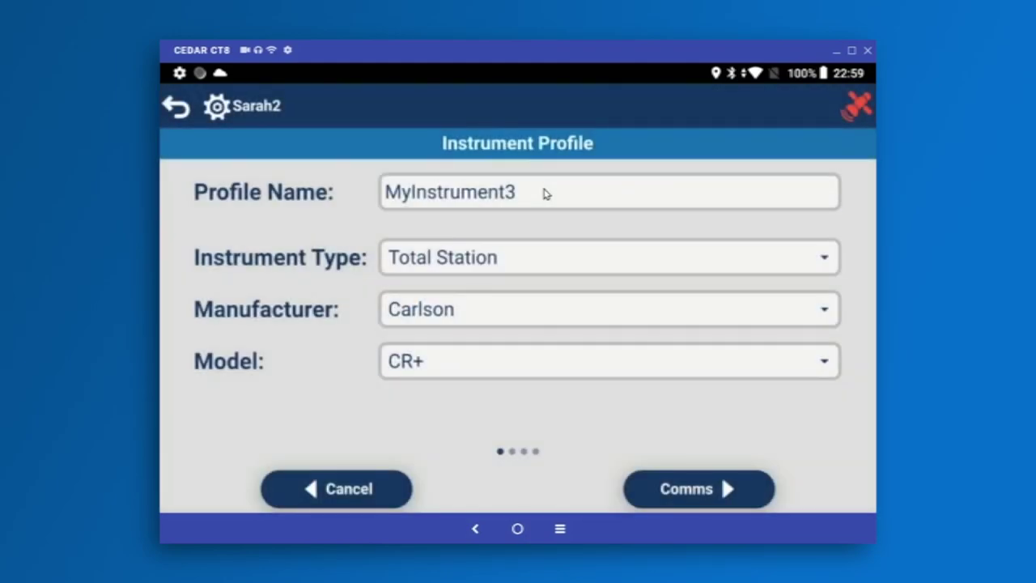
{"action": "left_click", "coordinate": [545, 194]}
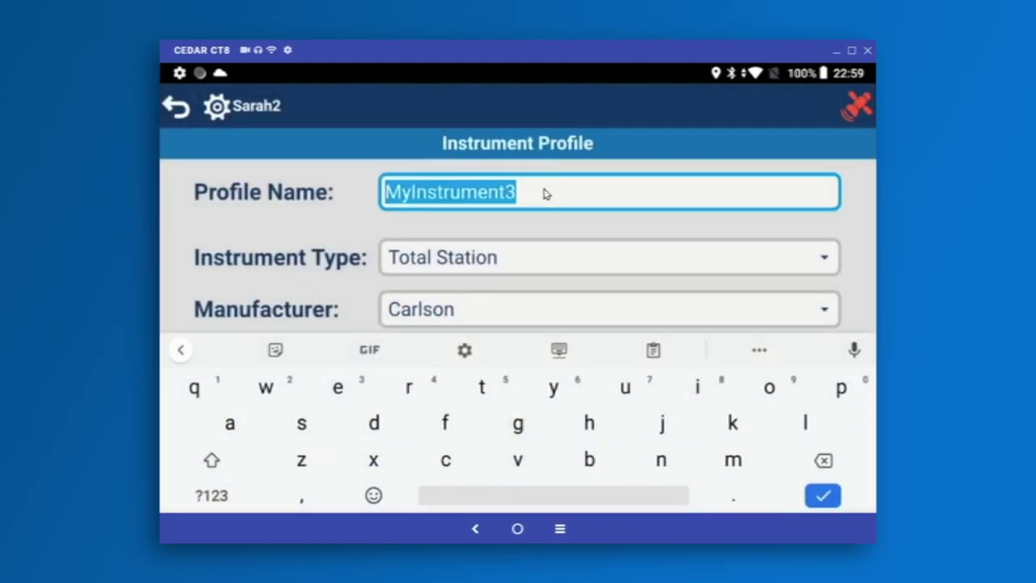
{"action": "type", "text": "Simulationm"}
{"action": "key", "text": "BackSpace"}
{"action": "key", "text": "BackSpace"}
{"action": "type", "text": "nA"}
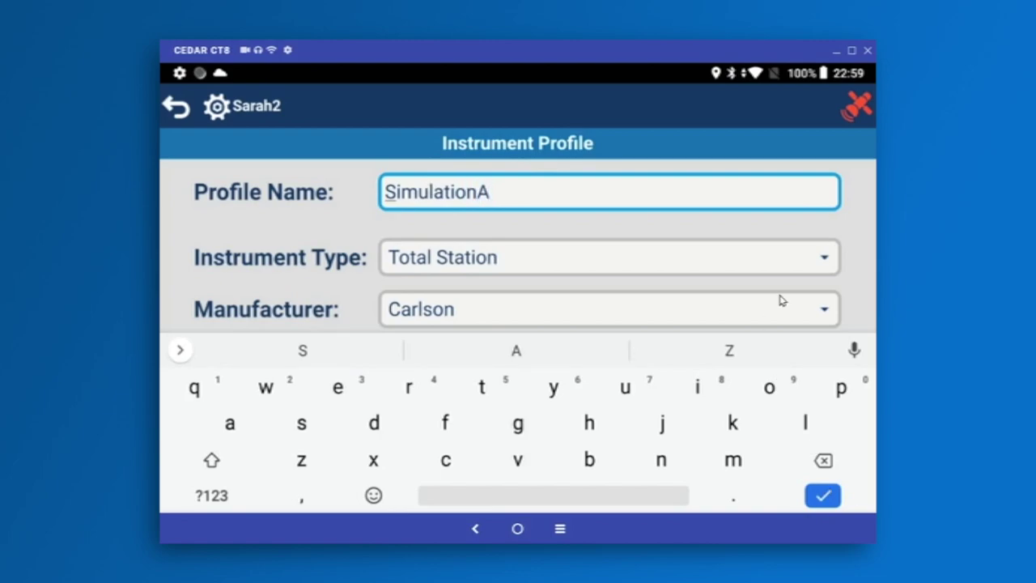
{"action": "type", "text": "S"}
{"action": "key", "text": "Return"}
- Set the new profile to a GPS instrument by Simulation, accept its default receiver and RTK settings, and close the dashboard
{"action": "left_click", "coordinate": [758, 270]}
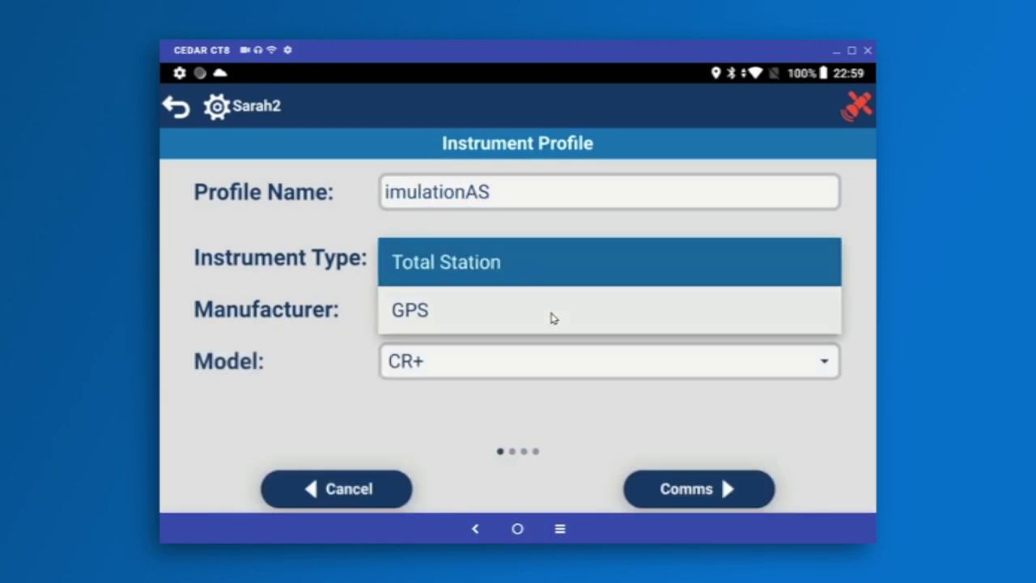
{"action": "left_click", "coordinate": [550, 317]}
{"action": "left_click", "coordinate": [550, 314]}
{"action": "scroll", "coordinate": [548, 320], "scroll_direction": "down", "scroll_amount": 5}
{"action": "scroll", "coordinate": [550, 319], "scroll_direction": "down", "scroll_amount": 15}
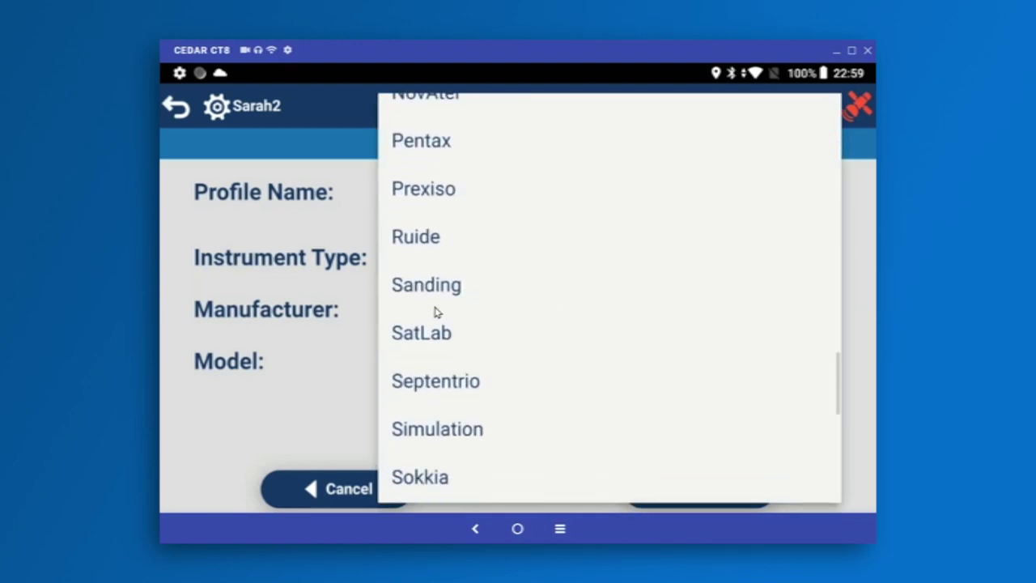
{"action": "scroll", "coordinate": [437, 324], "scroll_direction": "down", "scroll_amount": 1}
{"action": "left_click", "coordinate": [445, 353]}
{"action": "left_click", "coordinate": [698, 488]}
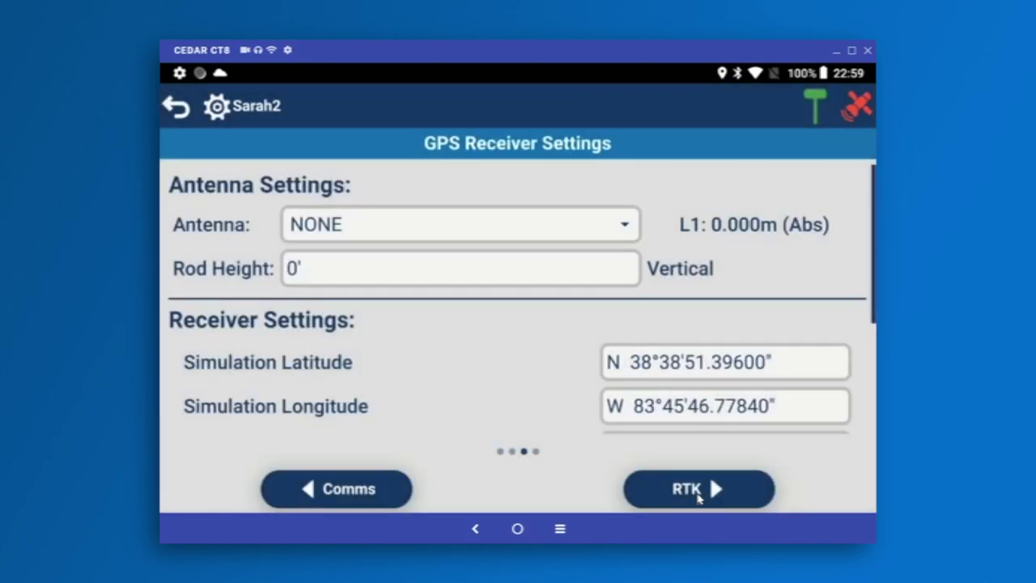
{"action": "left_click", "coordinate": [698, 495]}
{"action": "left_click", "coordinate": [698, 495]}
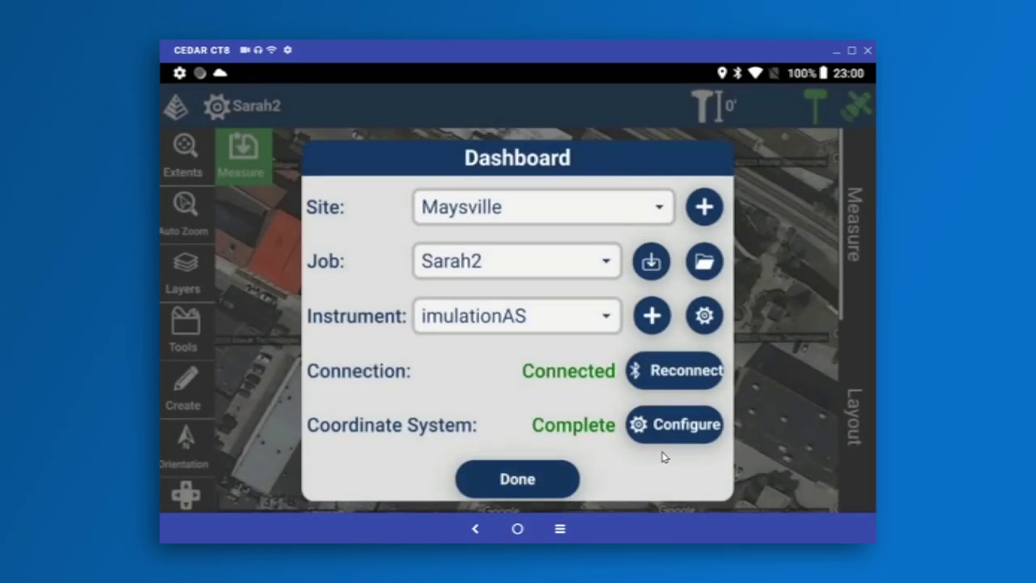
{"action": "key", "text": "Escape"}
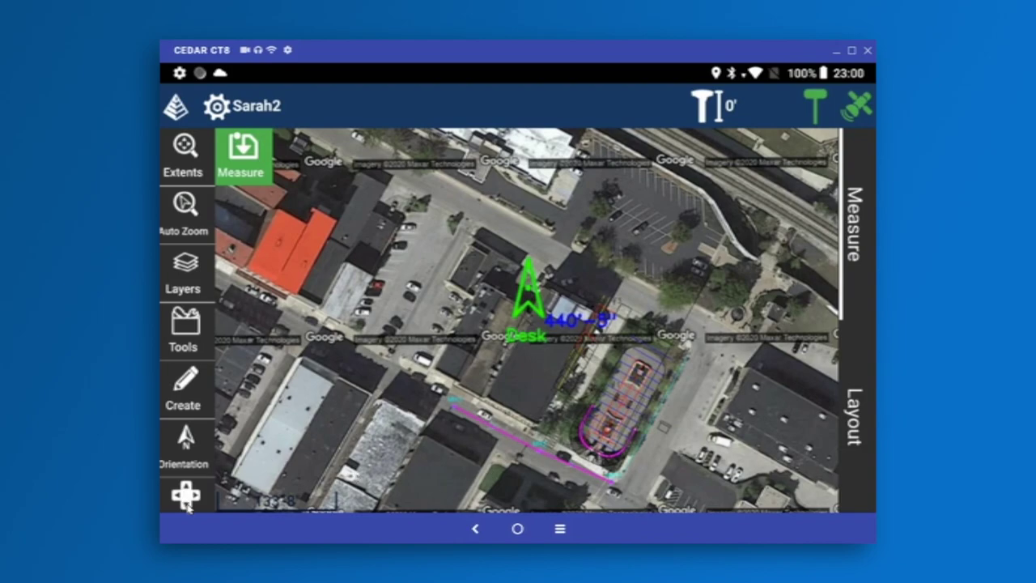
- Show the simulation movement controls, open the layout list and check its additional options without choosing one
{"action": "left_click", "coordinate": [186, 495]}
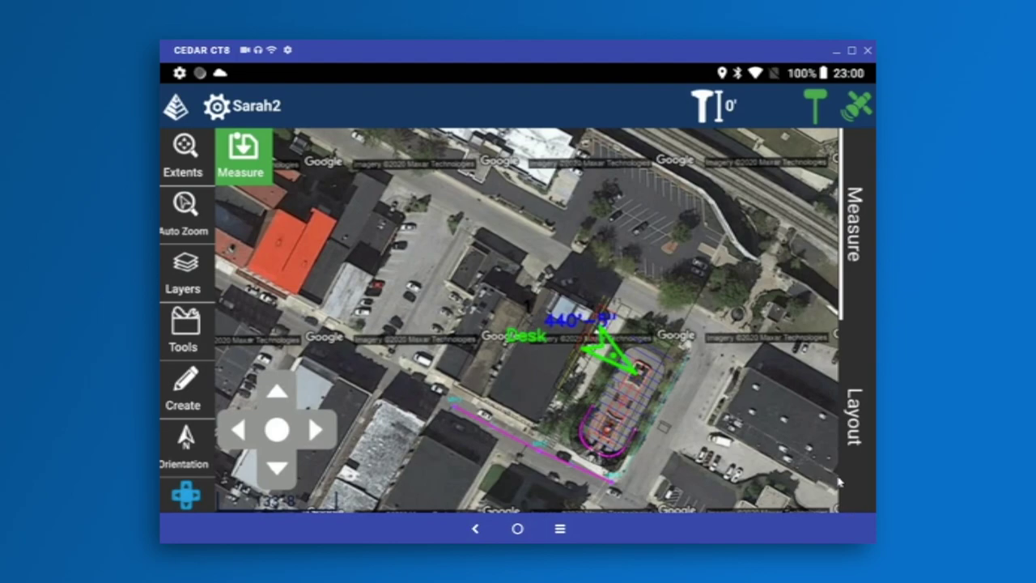
{"action": "left_click", "coordinate": [855, 435]}
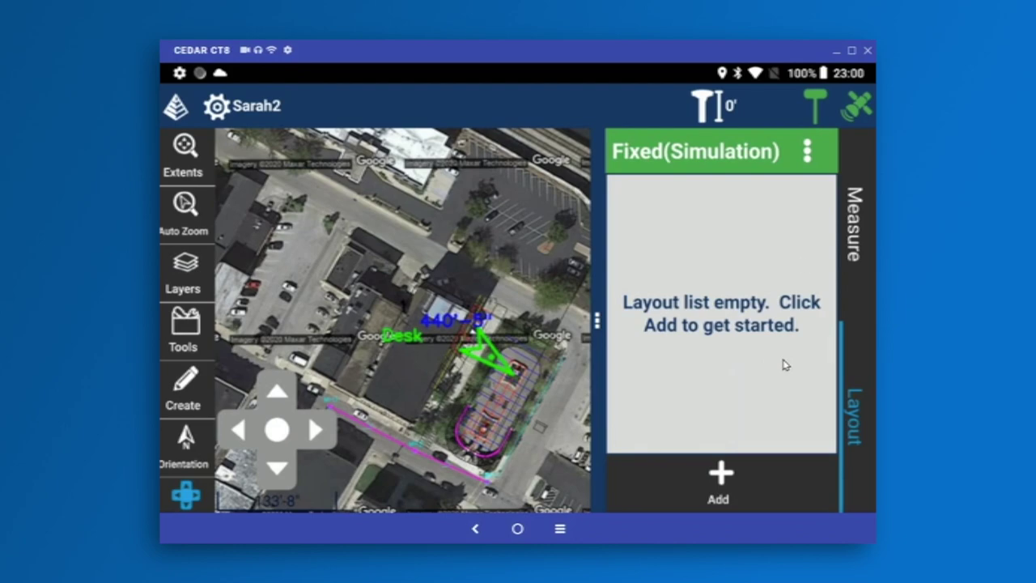
{"action": "left_click", "coordinate": [809, 151]}
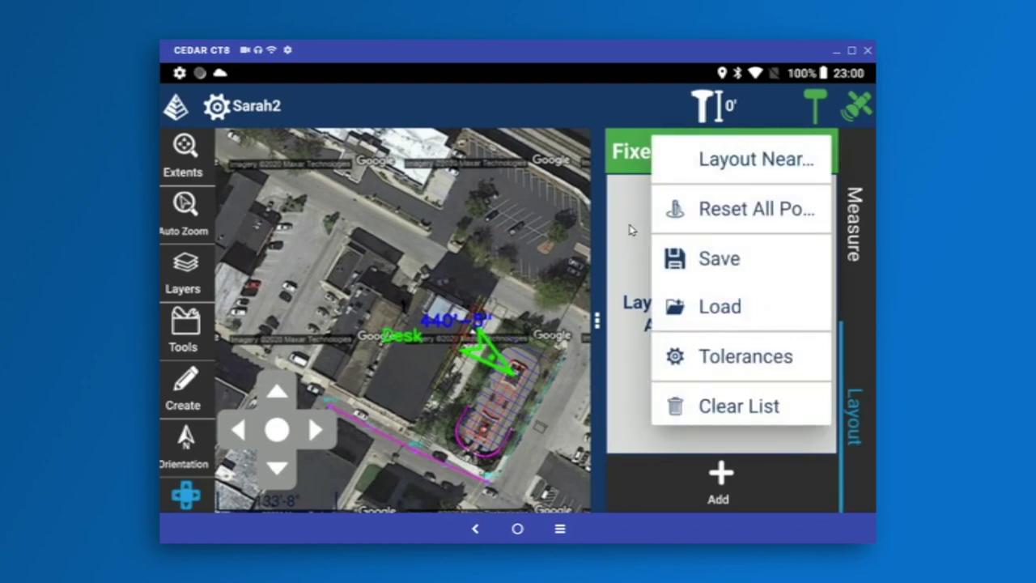
{"action": "left_click", "coordinate": [625, 227]}
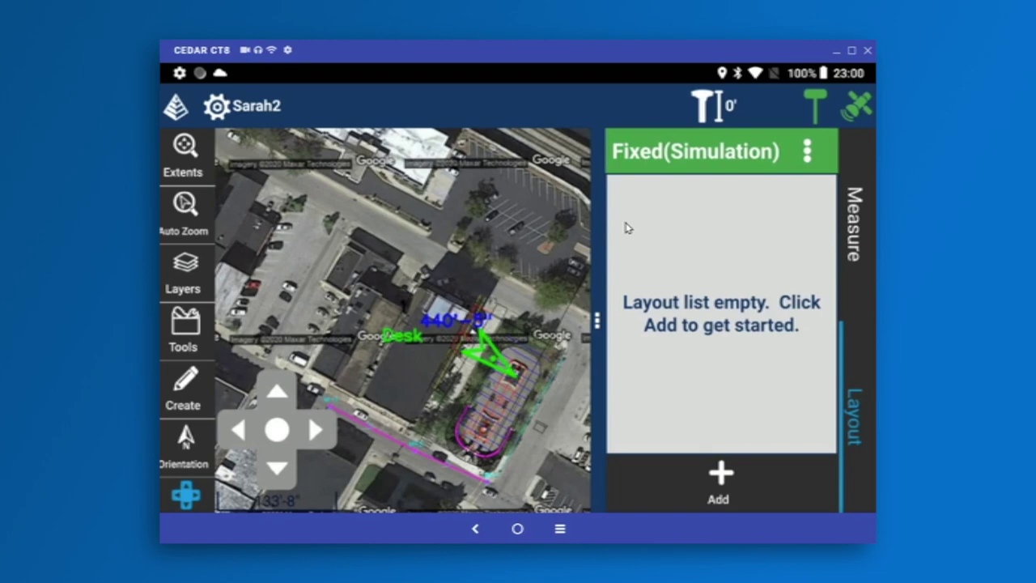
- Add point 1 (Desk) to the layout list and turn on the map orientation mode
{"action": "left_click", "coordinate": [720, 483]}
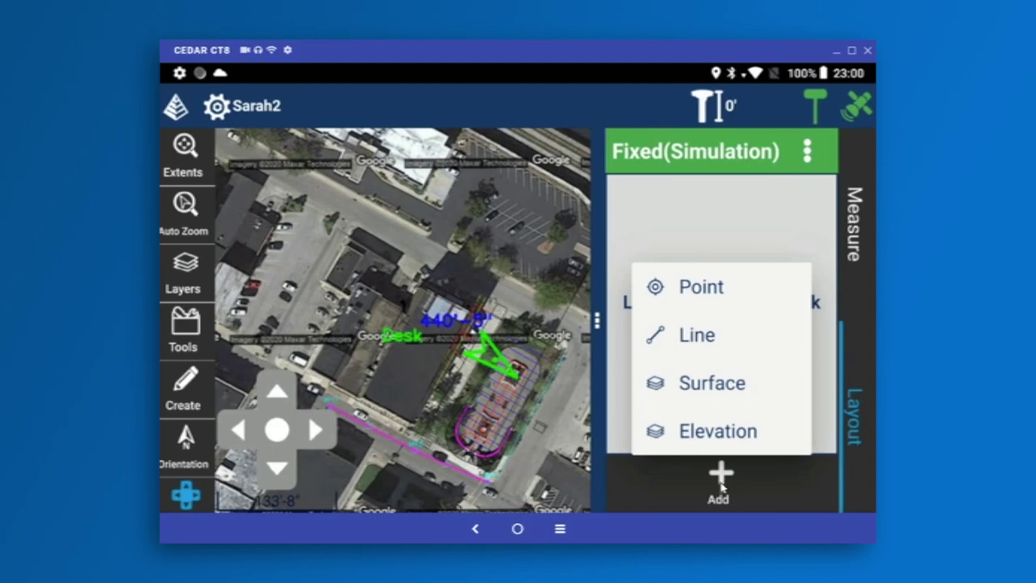
{"action": "left_click", "coordinate": [682, 291]}
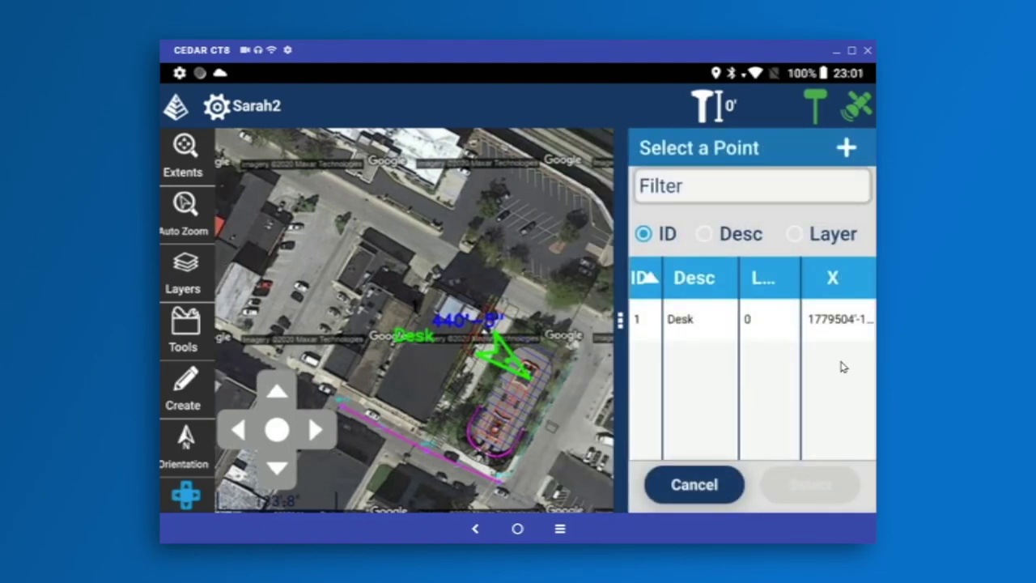
{"action": "key", "text": "Down"}
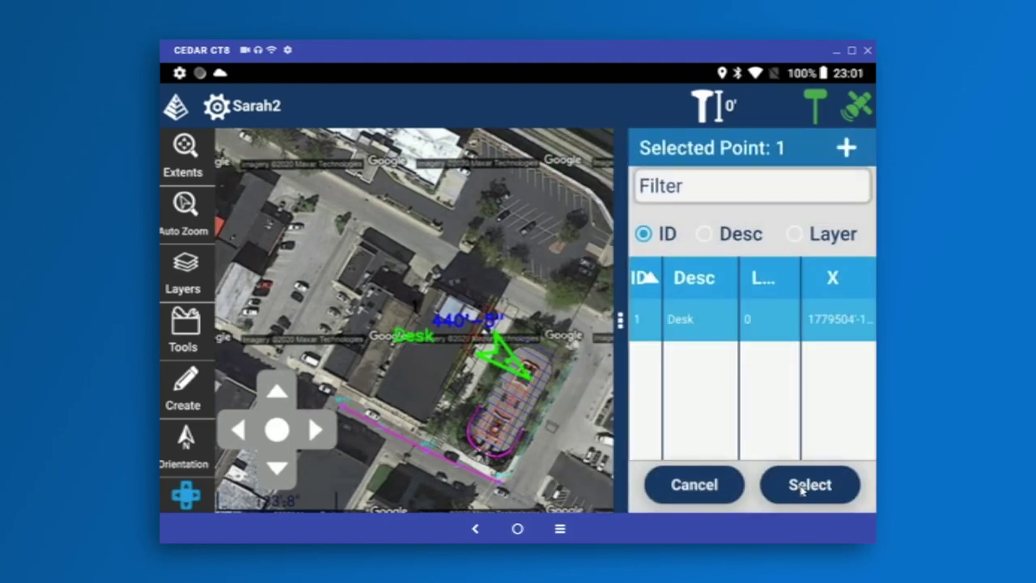
{"action": "left_click", "coordinate": [807, 485]}
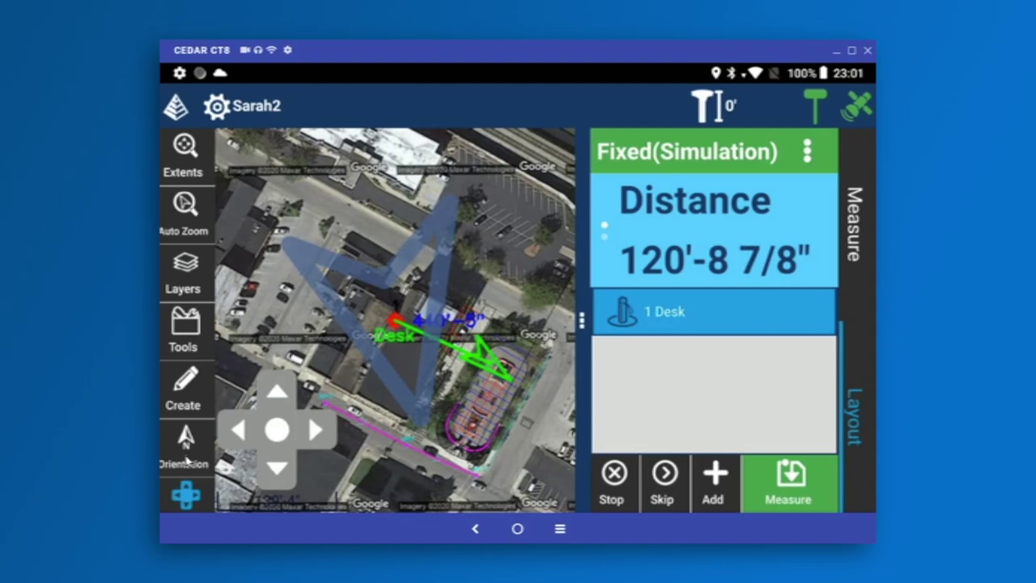
{"action": "left_click", "coordinate": [186, 453]}
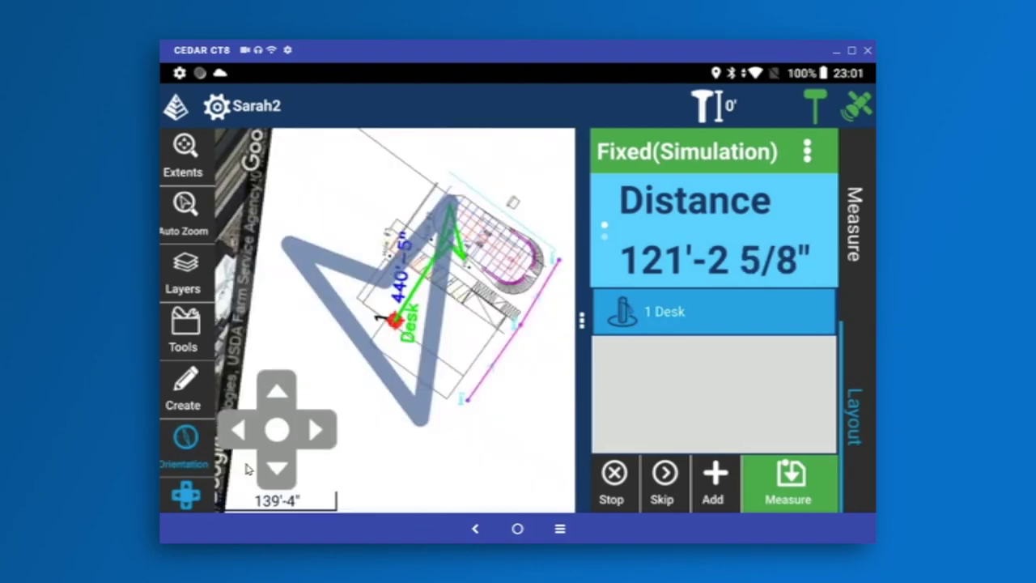
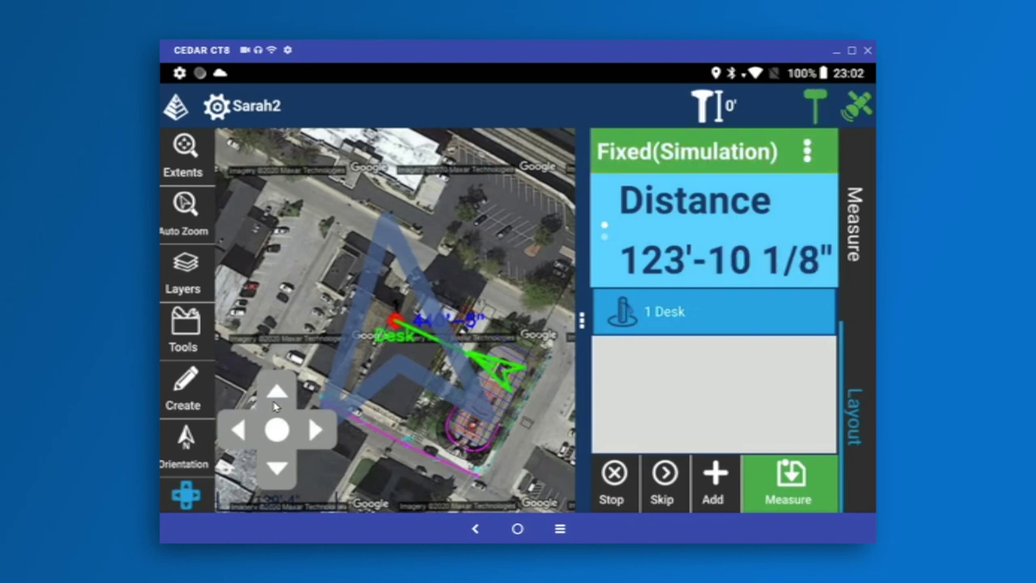
- Steer the simulated position onto the Desk point and store the layout measurement, accepting the zero rod height
{"action": "left_click", "coordinate": [275, 402]}
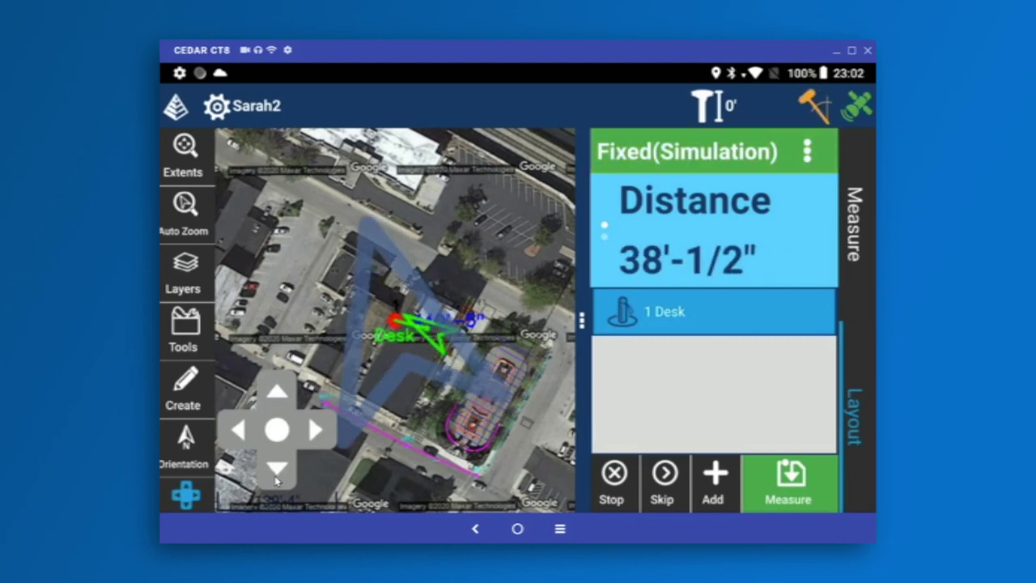
{"action": "left_click", "coordinate": [276, 473]}
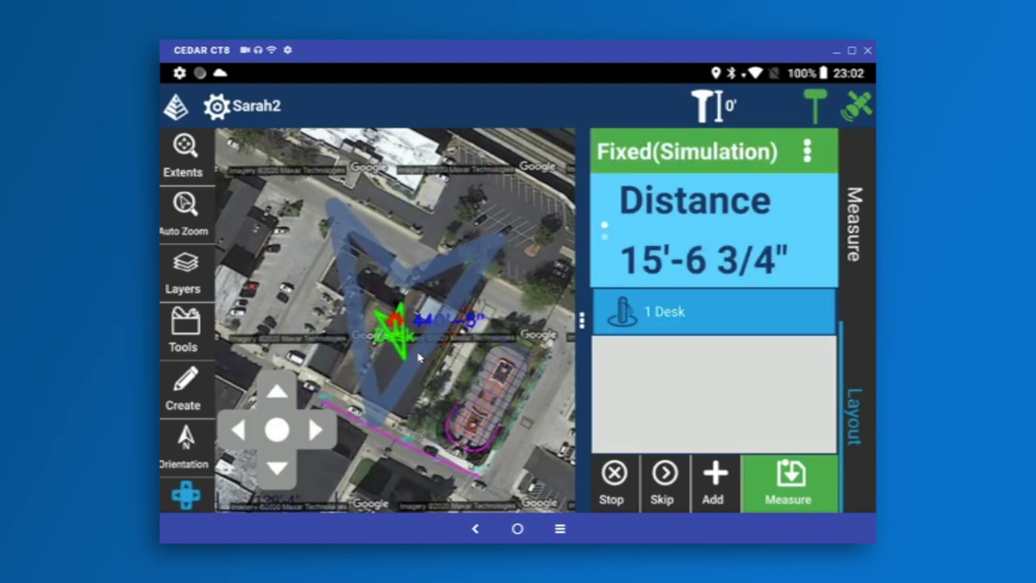
{"action": "scroll", "coordinate": [419, 357], "scroll_direction": "up", "scroll_amount": 3}
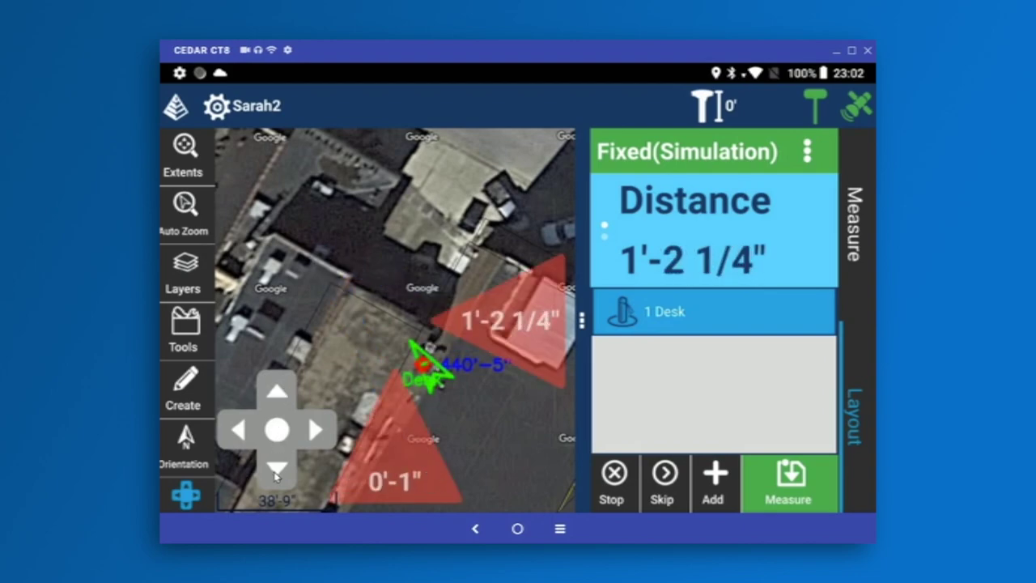
{"action": "left_click", "coordinate": [275, 469]}
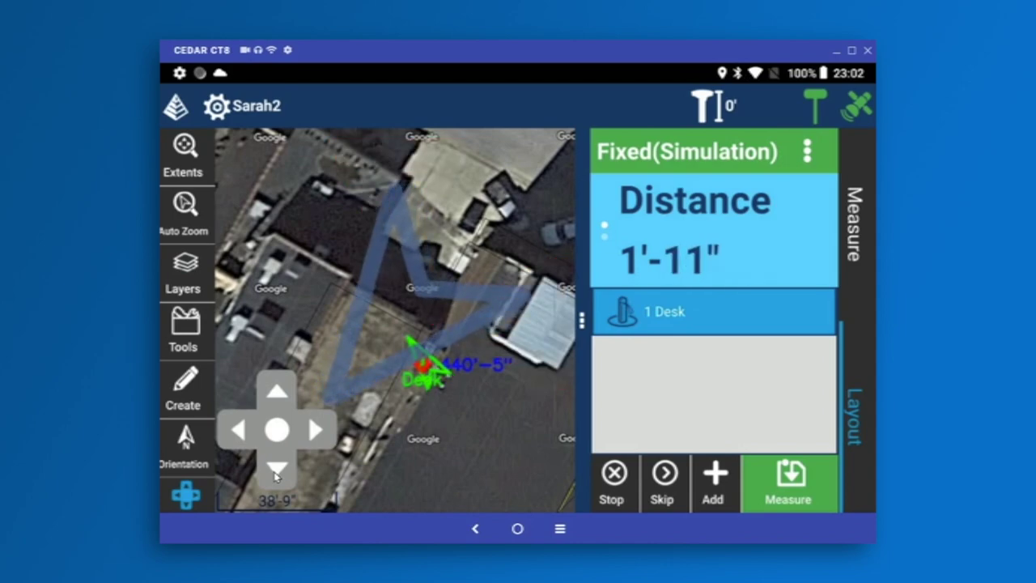
{"action": "left_click", "coordinate": [322, 431]}
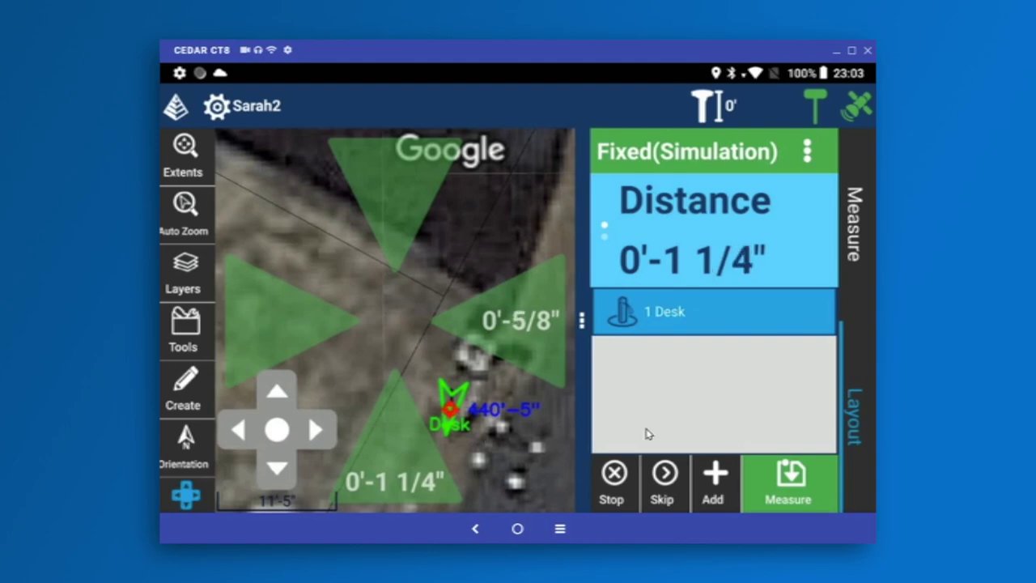
{"action": "left_click", "coordinate": [793, 497]}
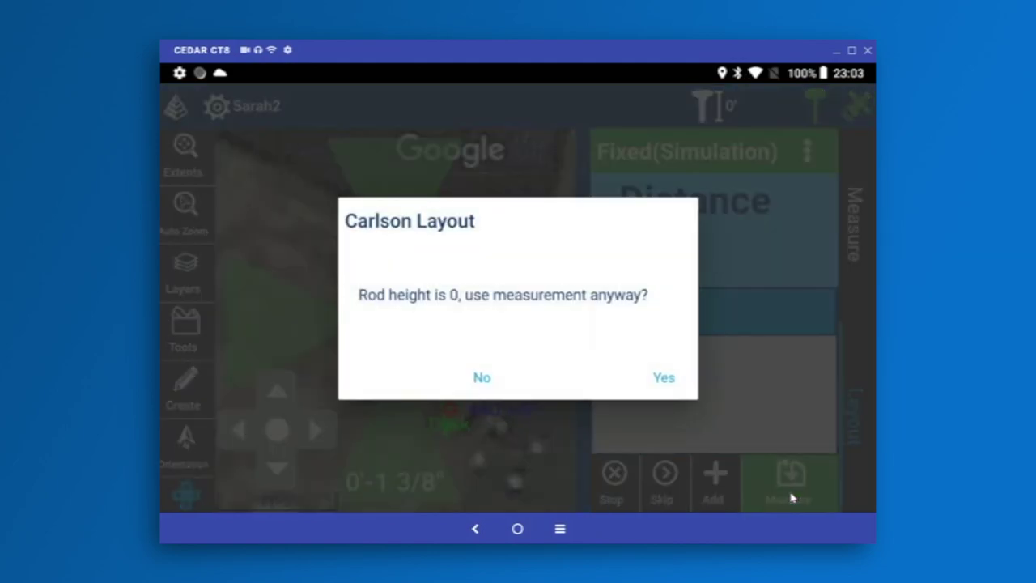
{"action": "left_click", "coordinate": [663, 377]}
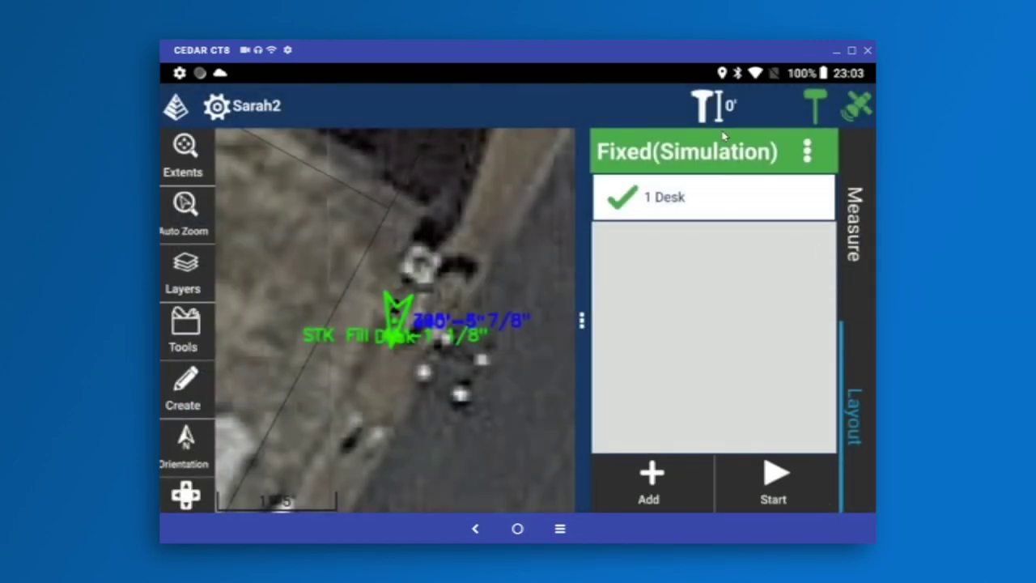
- Set the rod height to 2m
{"action": "left_click", "coordinate": [708, 106]}
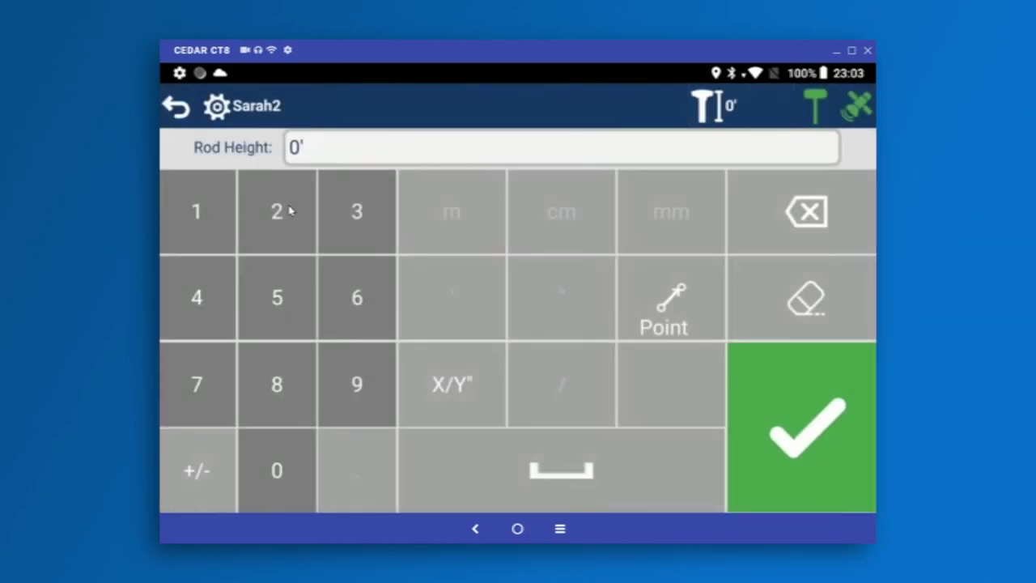
{"action": "type", "text": "2m"}
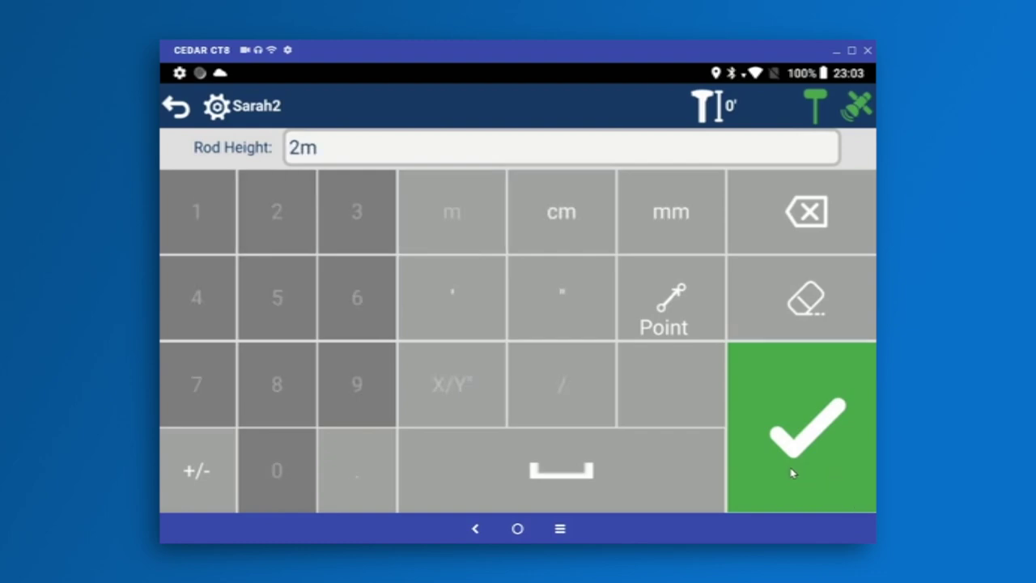
{"action": "left_click", "coordinate": [792, 473]}
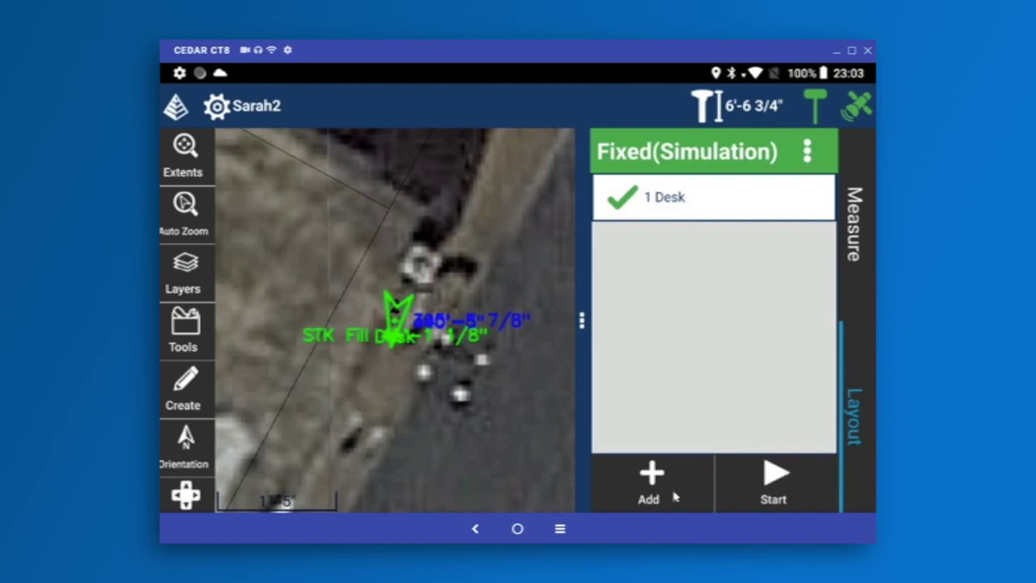
- Restart the layout of point 1 (Desk), collapse the layout list to view the guidance on the full map, and stop the layout
{"action": "left_click", "coordinate": [650, 482]}
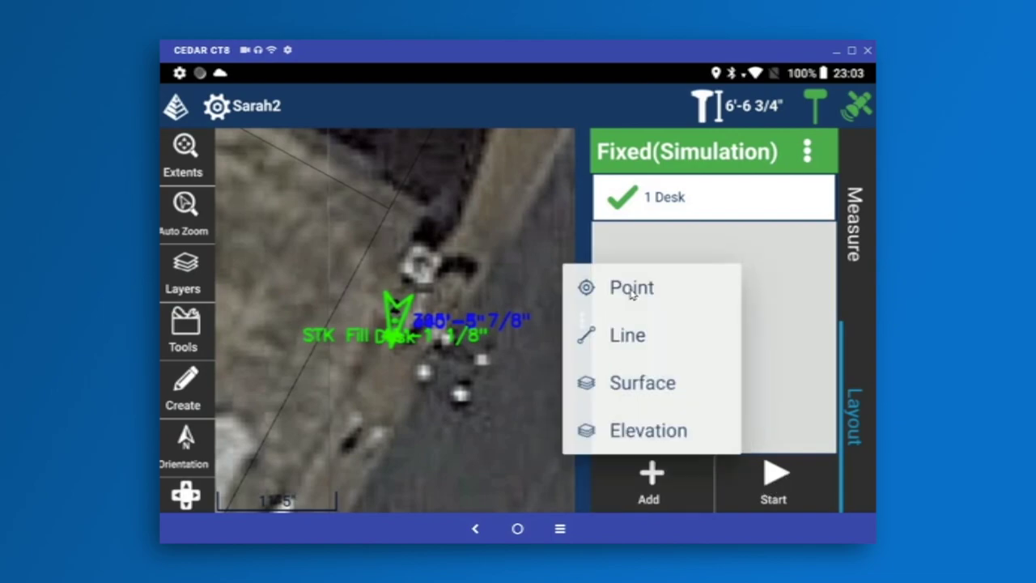
{"action": "left_click", "coordinate": [619, 293]}
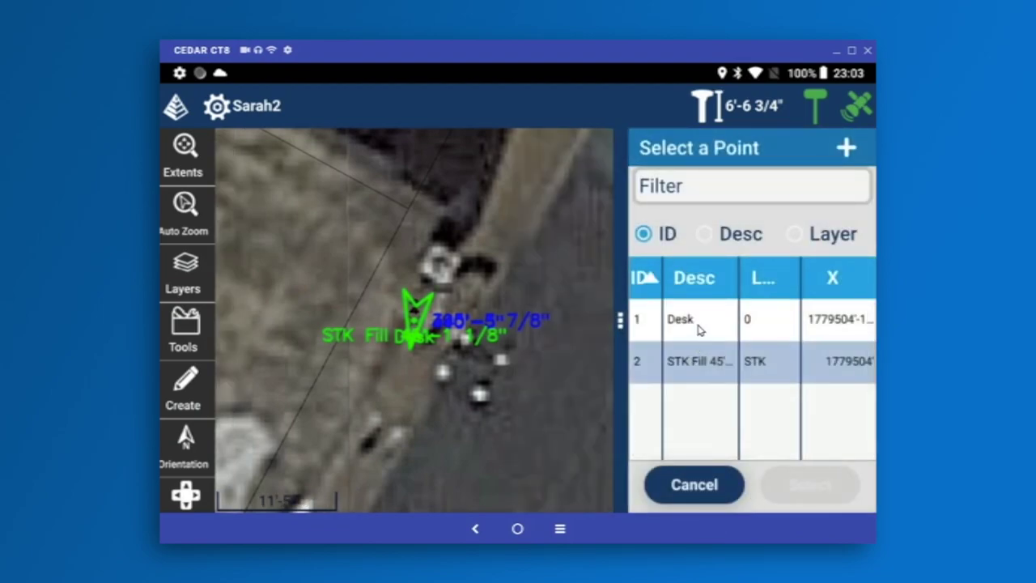
{"action": "left_click", "coordinate": [765, 495]}
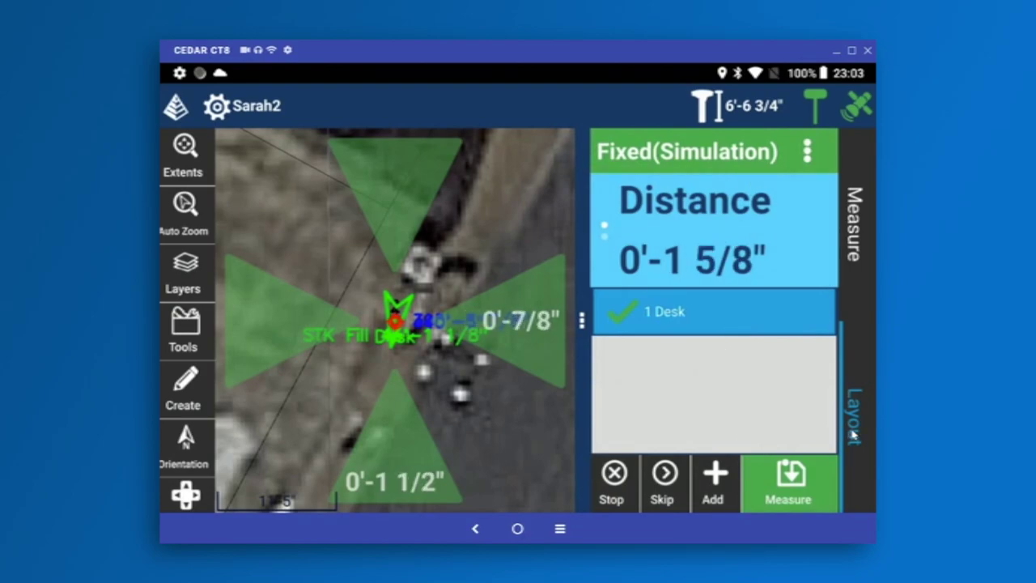
{"action": "left_click", "coordinate": [739, 229]}
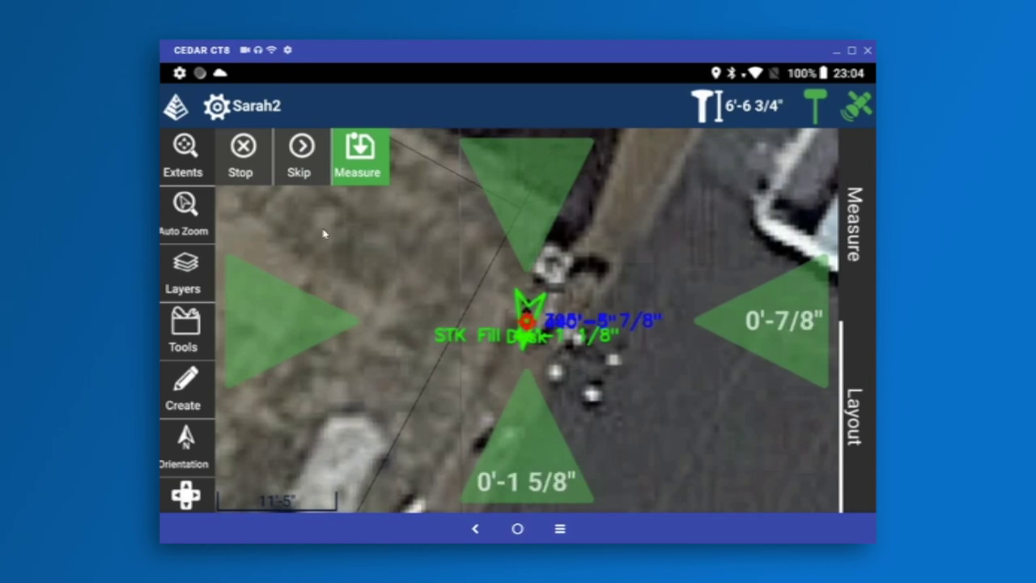
{"action": "left_click", "coordinate": [243, 167]}
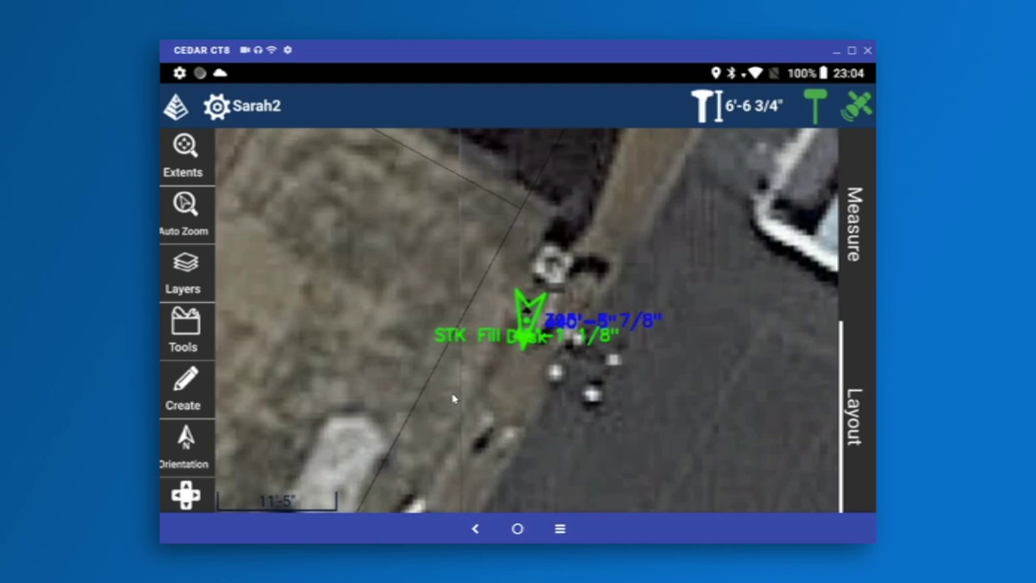
- Zoom to the drawing extents, look through the layers and their color choices, and turn off the Map Background layer
{"action": "left_click", "coordinate": [186, 166]}
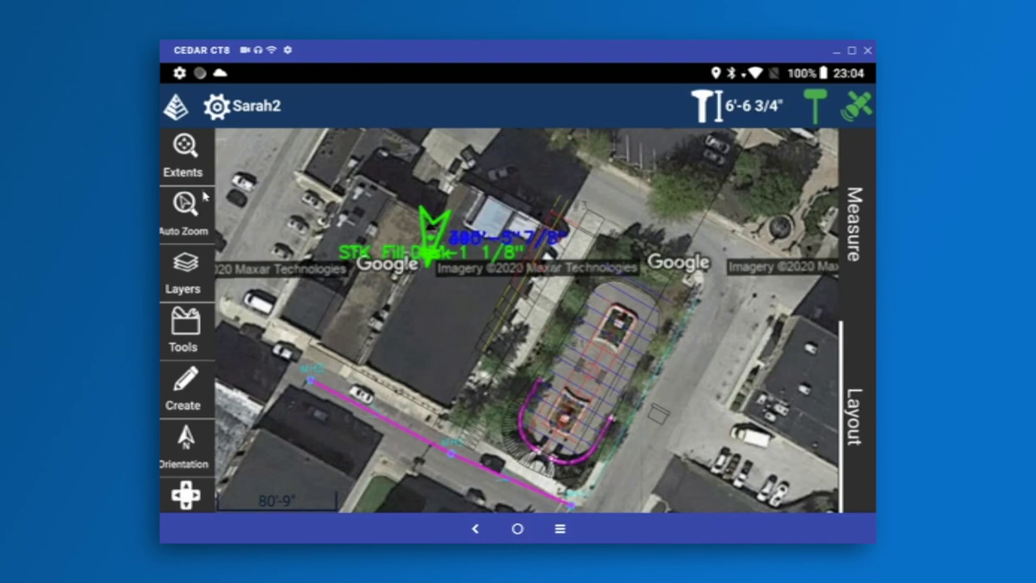
{"action": "left_click", "coordinate": [181, 279]}
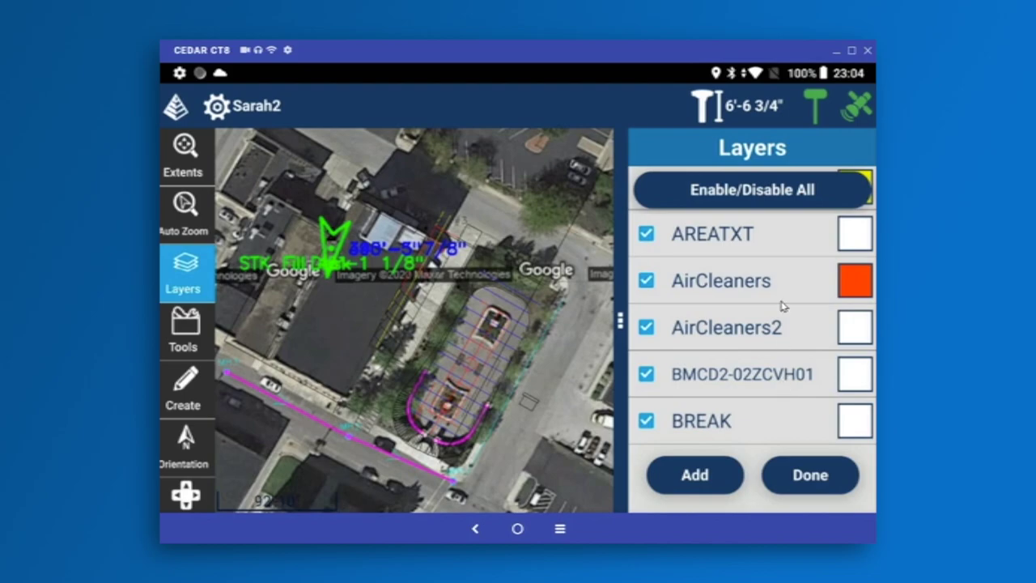
{"action": "scroll", "coordinate": [777, 382], "scroll_direction": "down", "scroll_amount": 8}
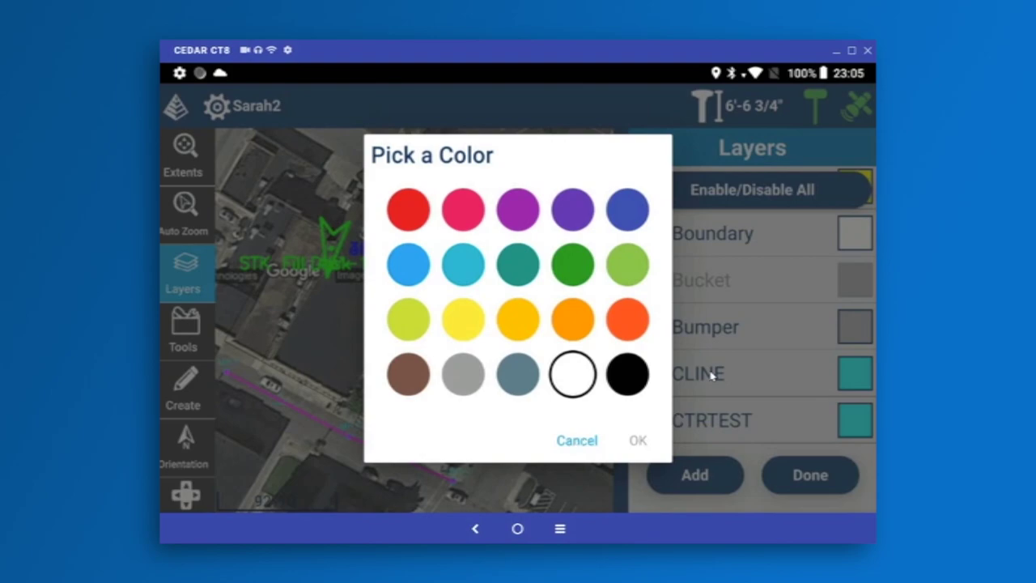
{"action": "left_click", "coordinate": [734, 333]}
{"action": "scroll", "coordinate": [737, 340], "scroll_direction": "down", "scroll_amount": 10}
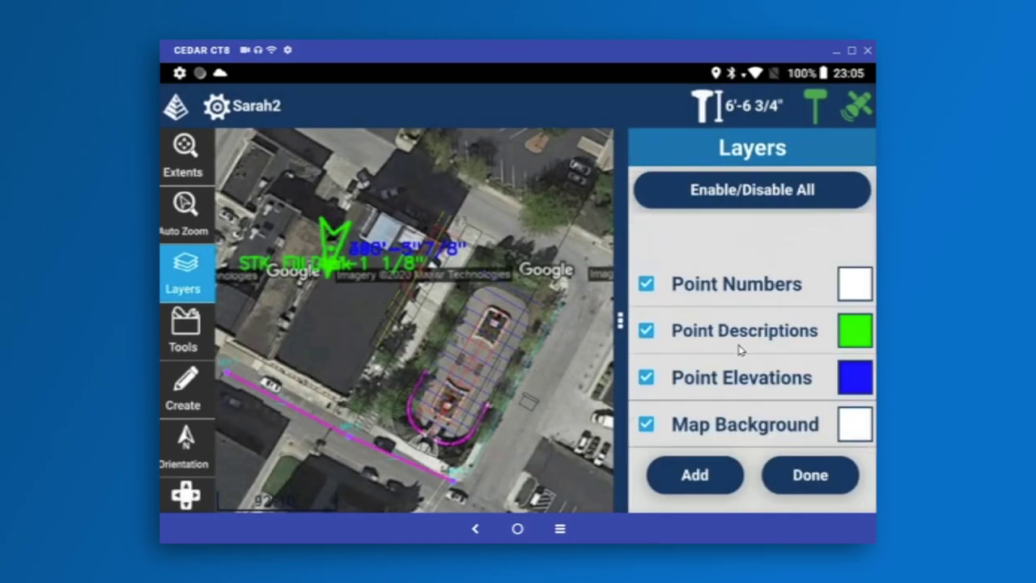
{"action": "left_click_drag", "start_coordinate": [738, 350], "coordinate": [723, 240]}
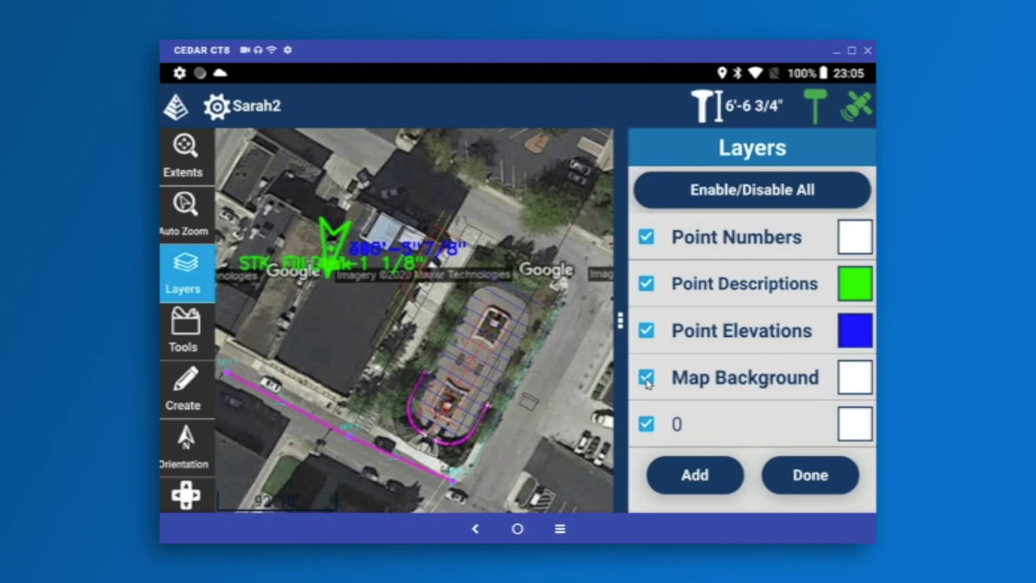
{"action": "left_click", "coordinate": [704, 402]}
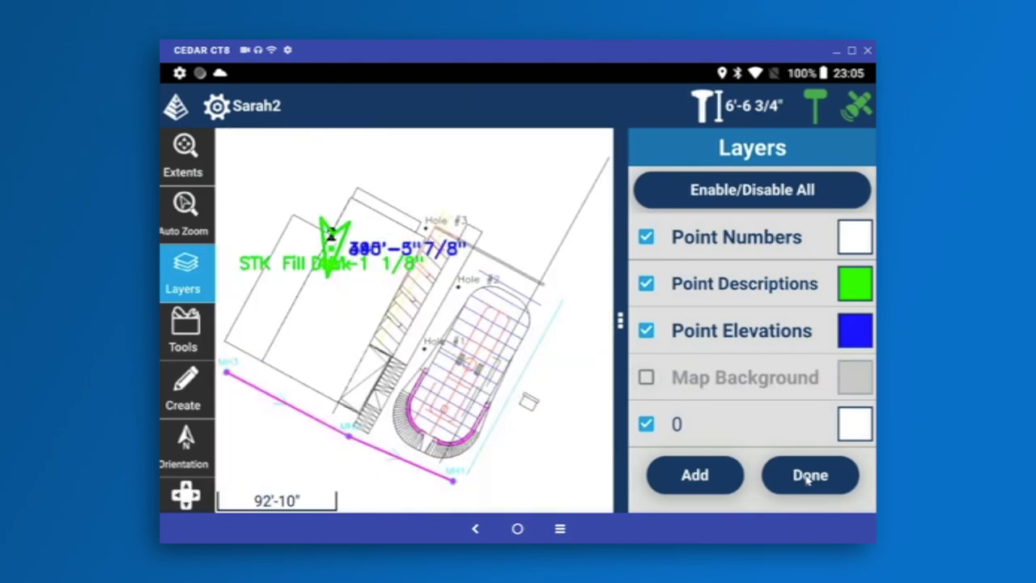
{"action": "left_click", "coordinate": [807, 477]}
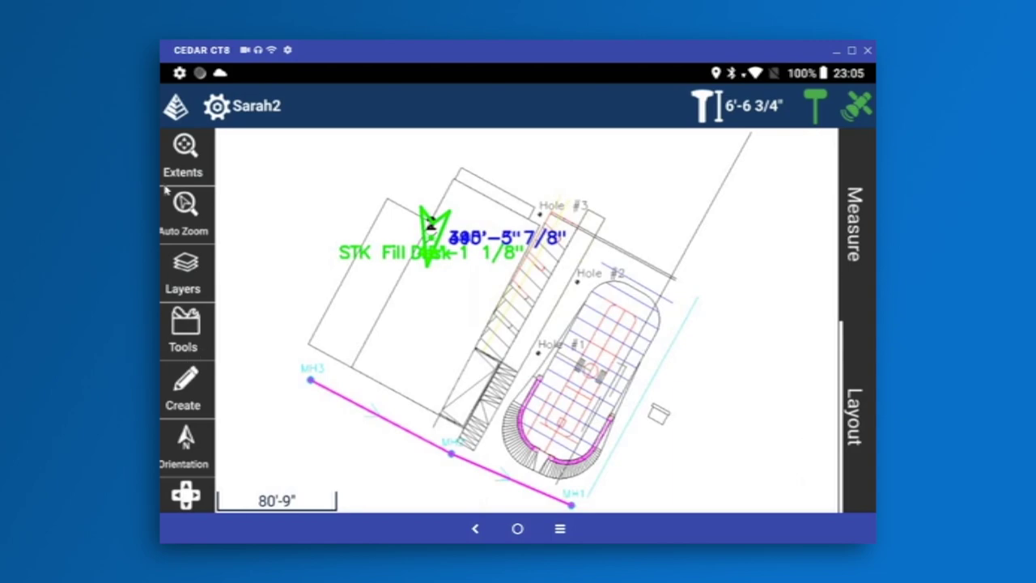
- Create points 3 and 4 on layer 0 at 506' elevation, at the building's outer corner and along its outer edge
{"action": "left_click", "coordinate": [183, 386]}
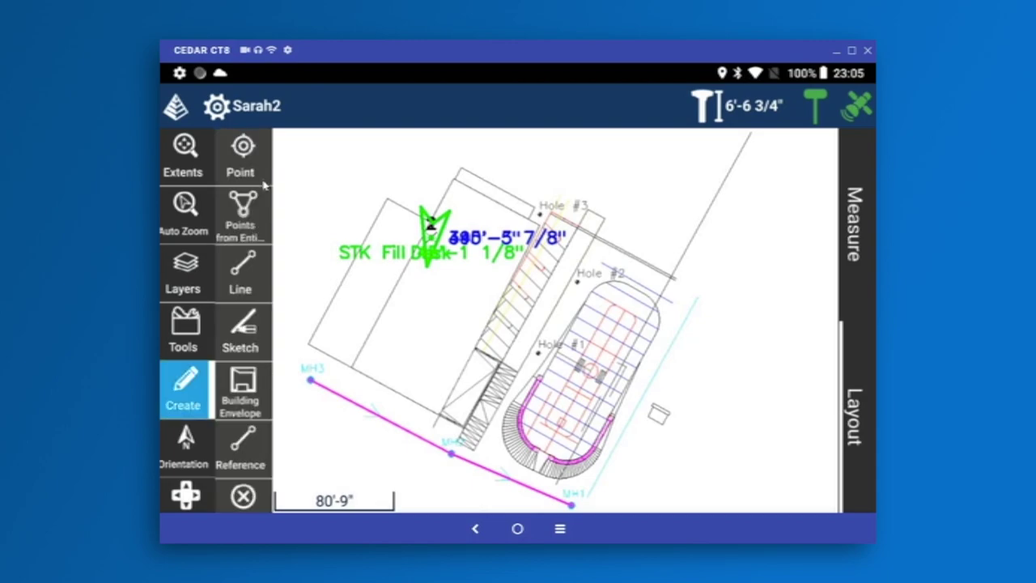
{"action": "left_click", "coordinate": [262, 182]}
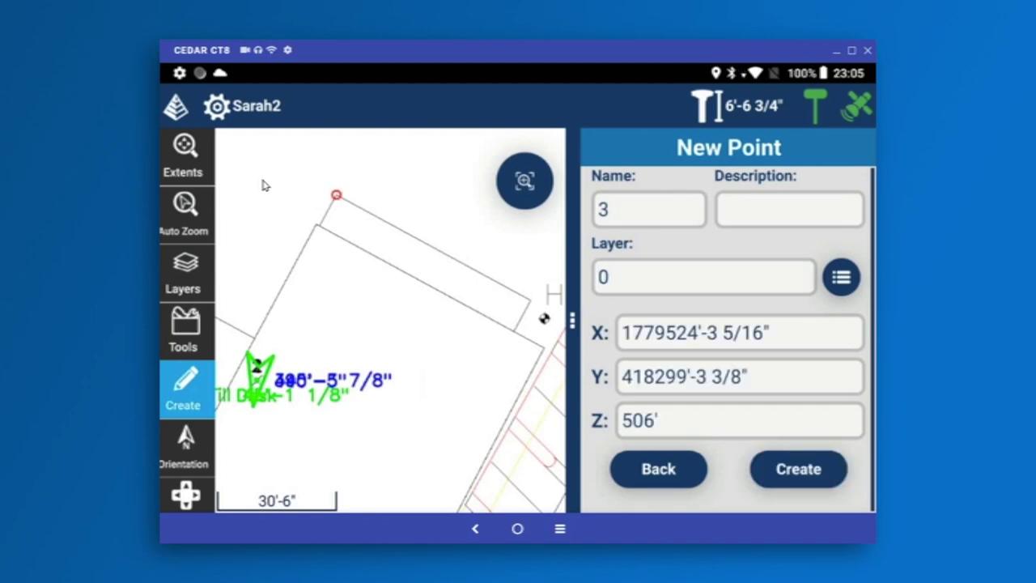
{"action": "left_click", "coordinate": [809, 469]}
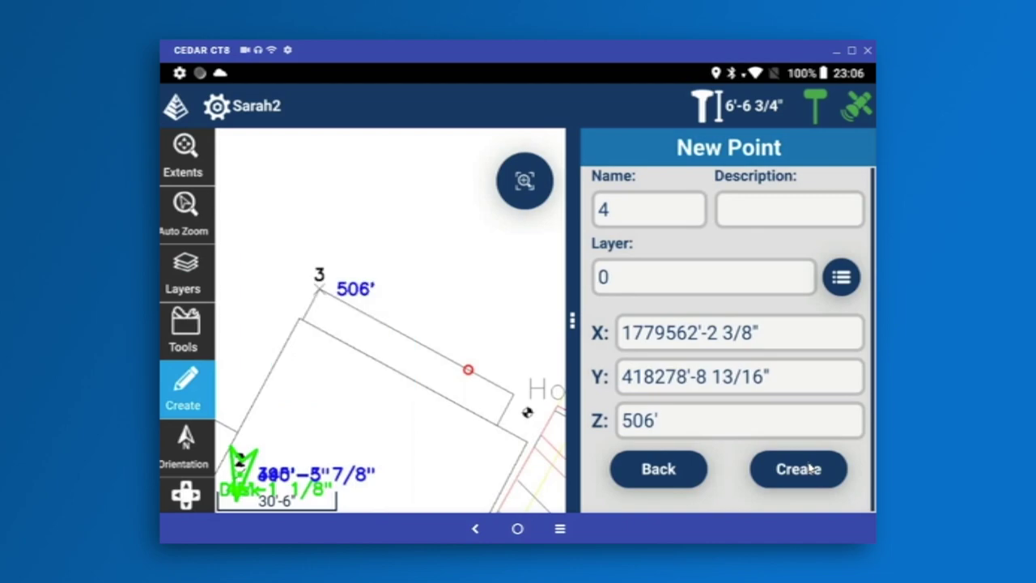
{"action": "left_click", "coordinate": [810, 469]}
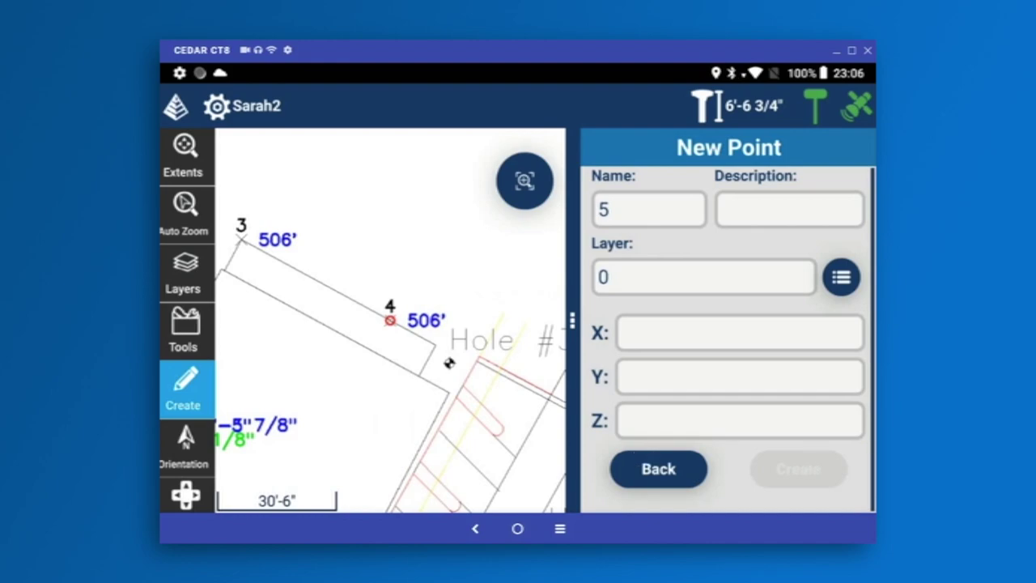
{"action": "left_click", "coordinate": [658, 468]}
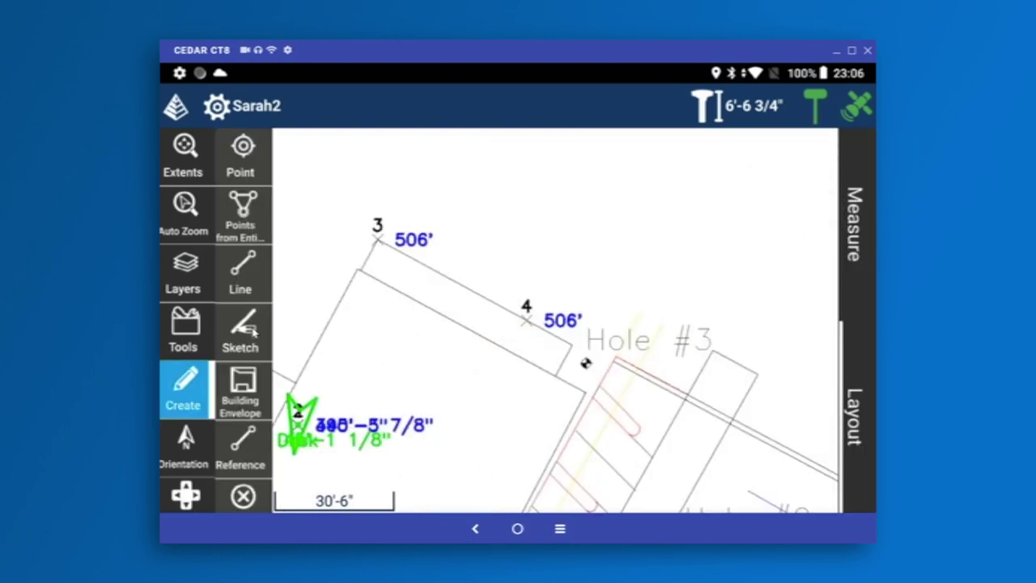
- Begin a sketch with point 3 as its start point
{"action": "left_click", "coordinate": [243, 328]}
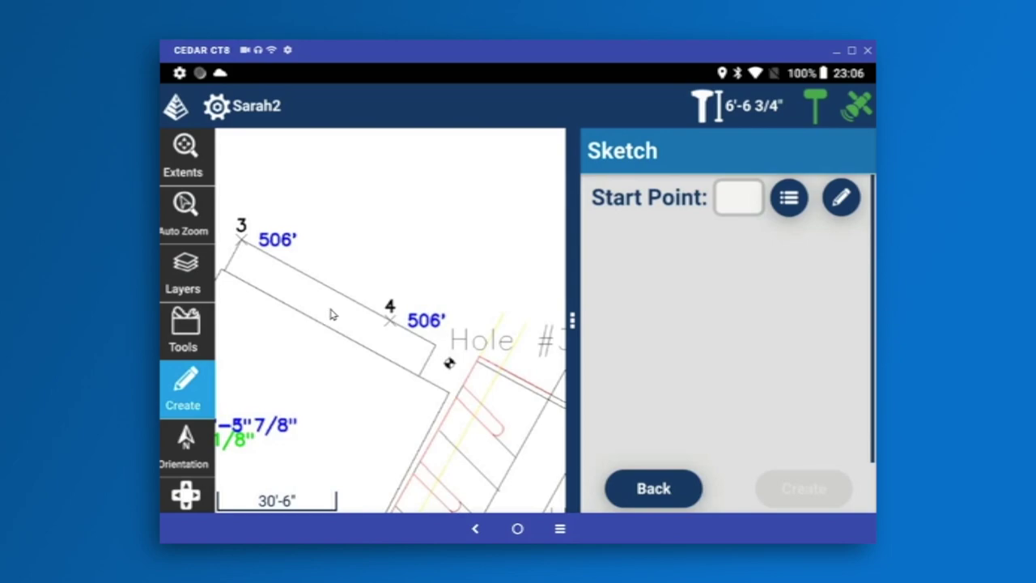
{"action": "left_click", "coordinate": [759, 208]}
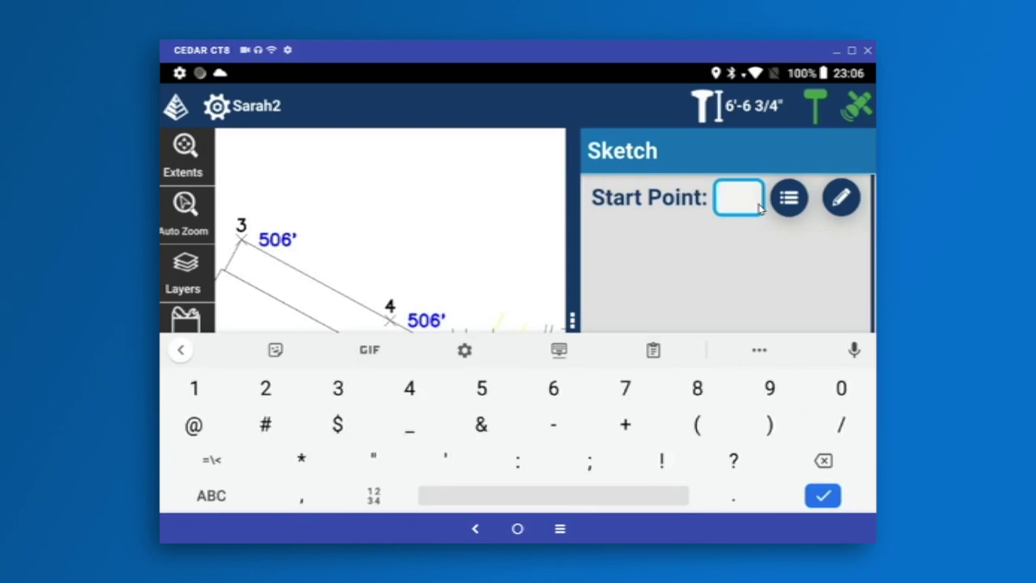
{"action": "type", "text": "3"}
{"action": "key", "text": "Return"}
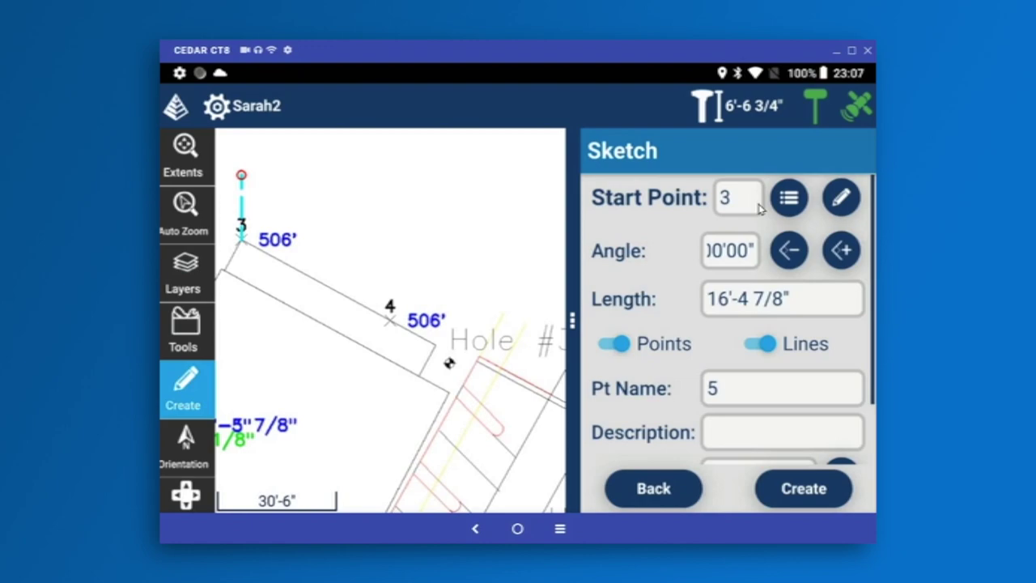
- Set the sketch line's angle from a point inverse with point 4 as first point and point 3 as second point
{"action": "left_click", "coordinate": [730, 250]}
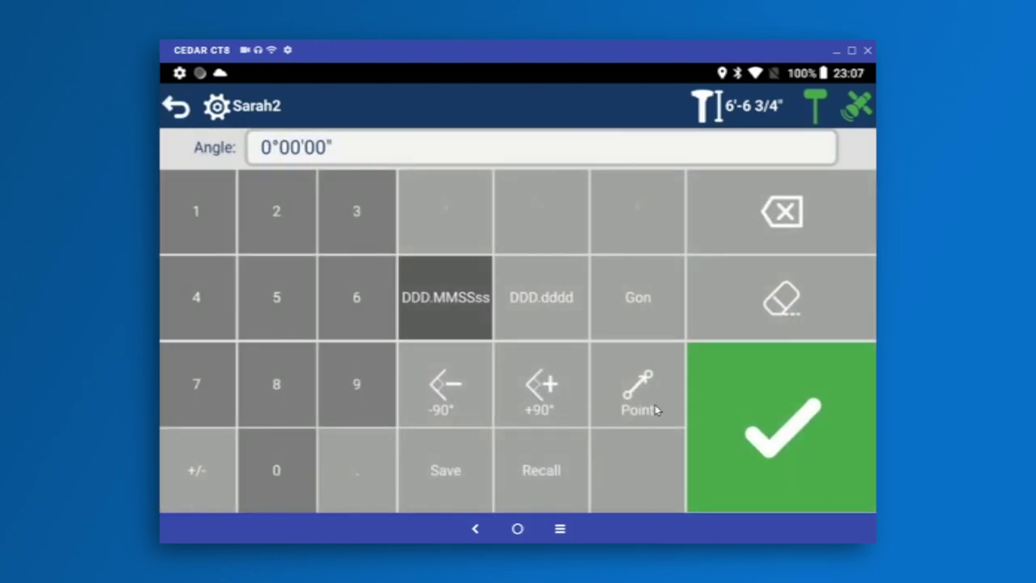
{"action": "left_click", "coordinate": [640, 398]}
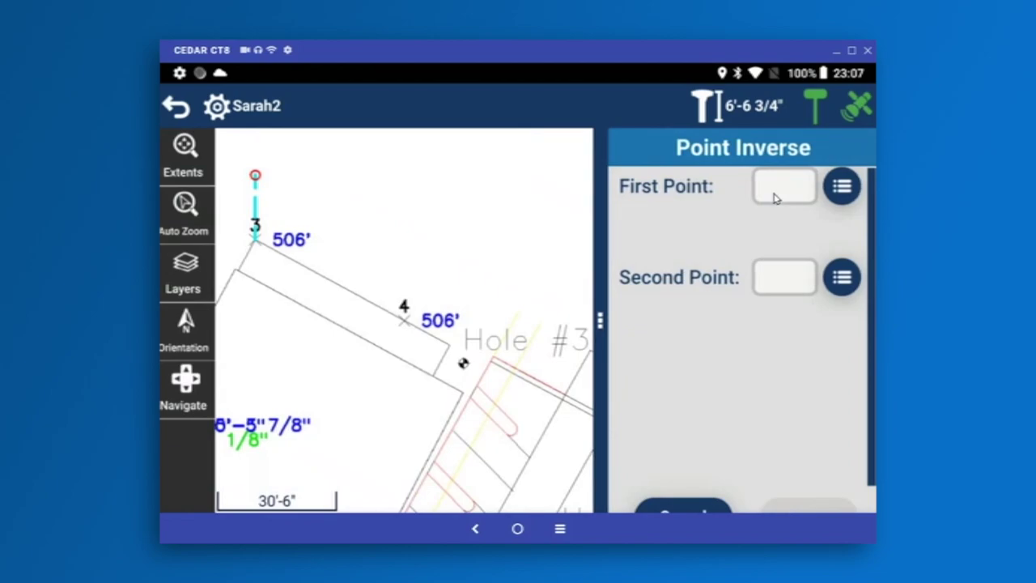
{"action": "left_click", "coordinate": [774, 194]}
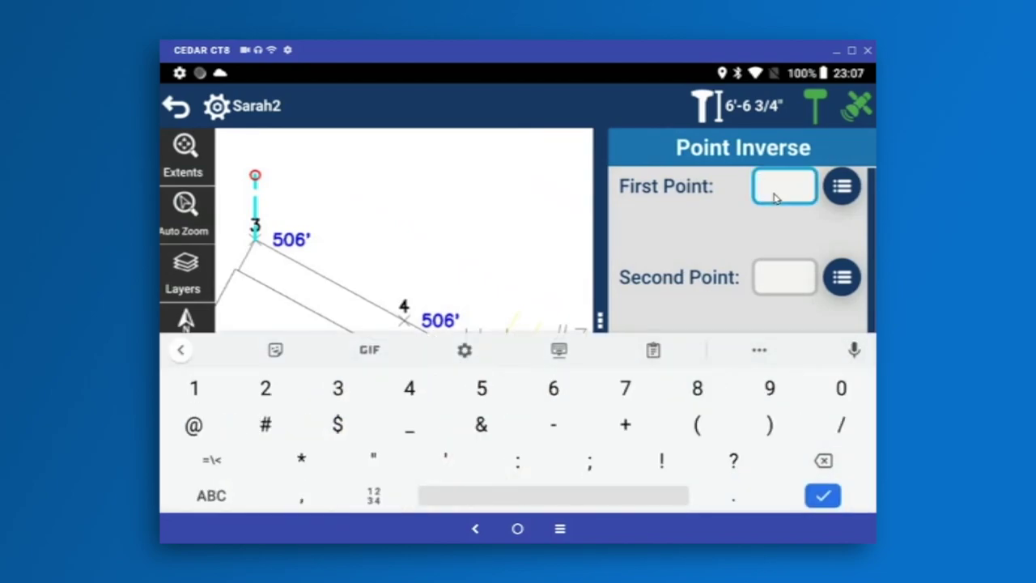
{"action": "type", "text": "4"}
{"action": "key", "text": "Return"}
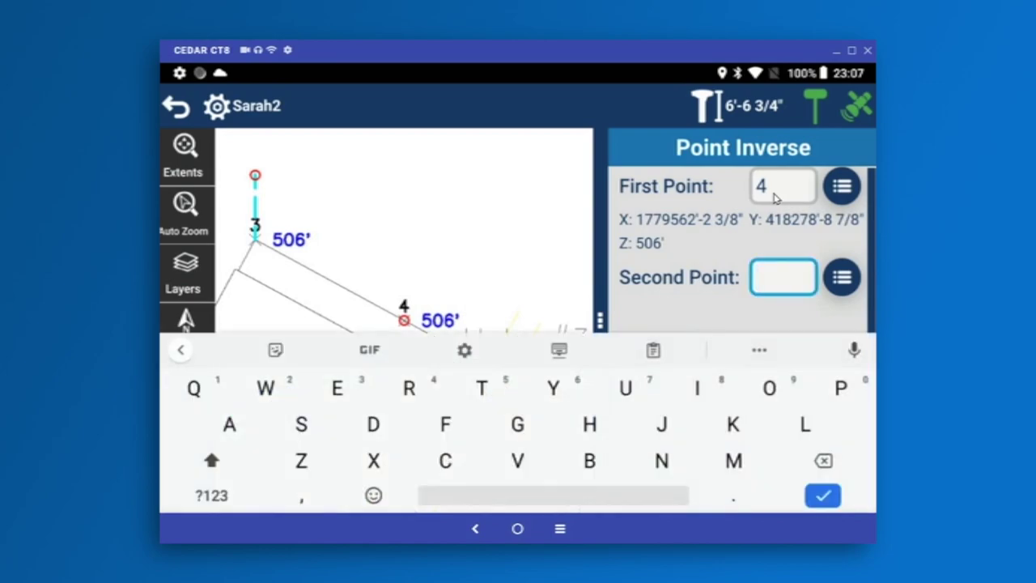
{"action": "type", "text": "3"}
{"action": "key", "text": "Return"}
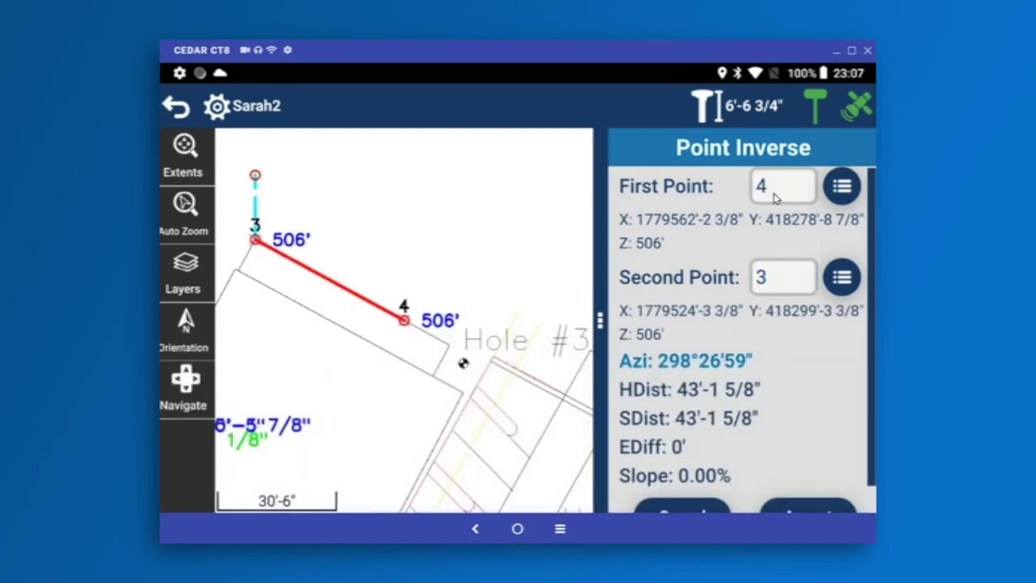
{"action": "left_click", "coordinate": [687, 323]}
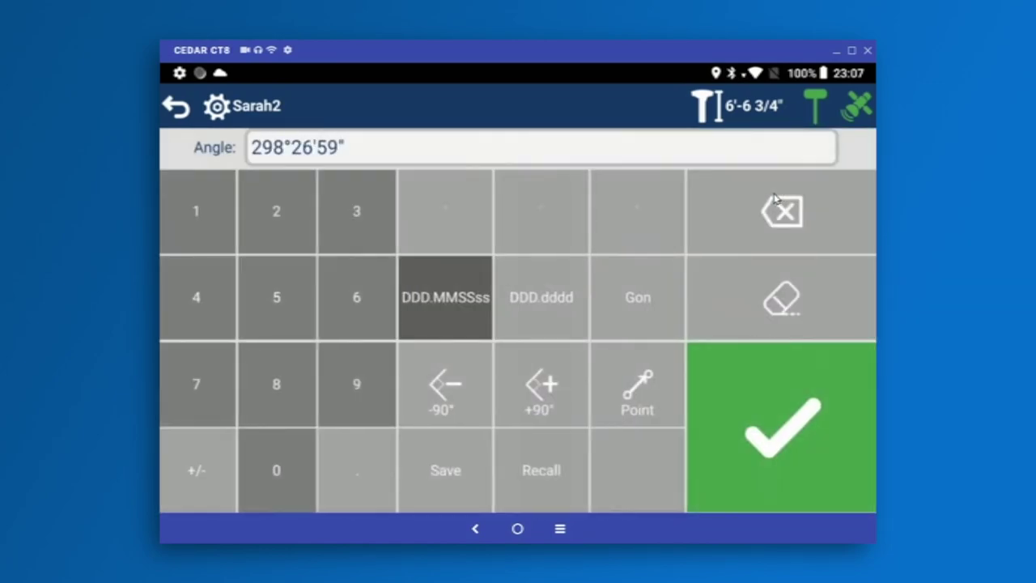
{"action": "left_click", "coordinate": [809, 444]}
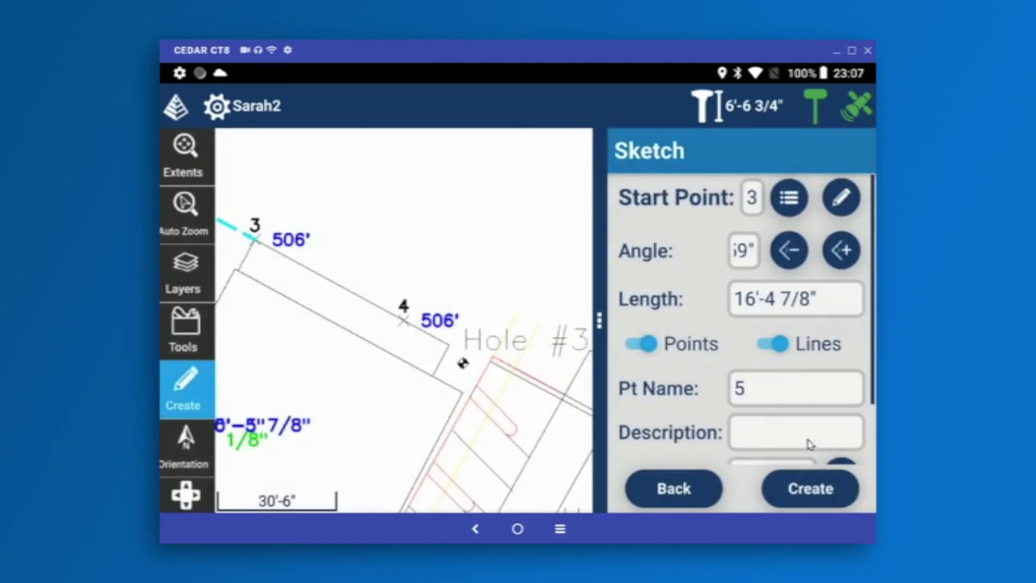
- Realign the sketch line with the edge between points 4 and 3 by redoing the angle's point inverse from 4 to 3
{"action": "left_click", "coordinate": [516, 368]}
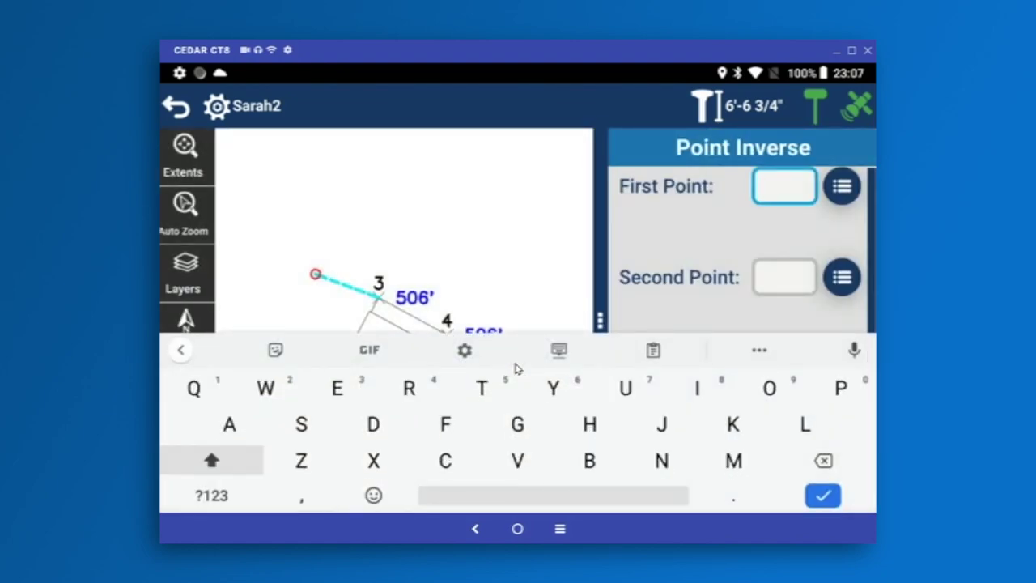
{"action": "type", "text": "4"}
{"action": "key", "text": "Return"}
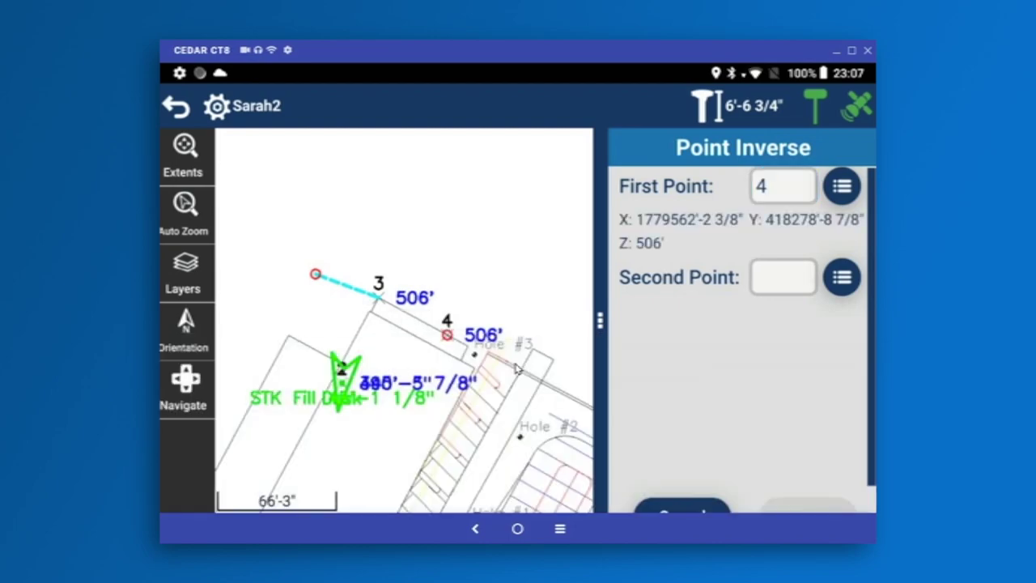
{"action": "type", "text": "3"}
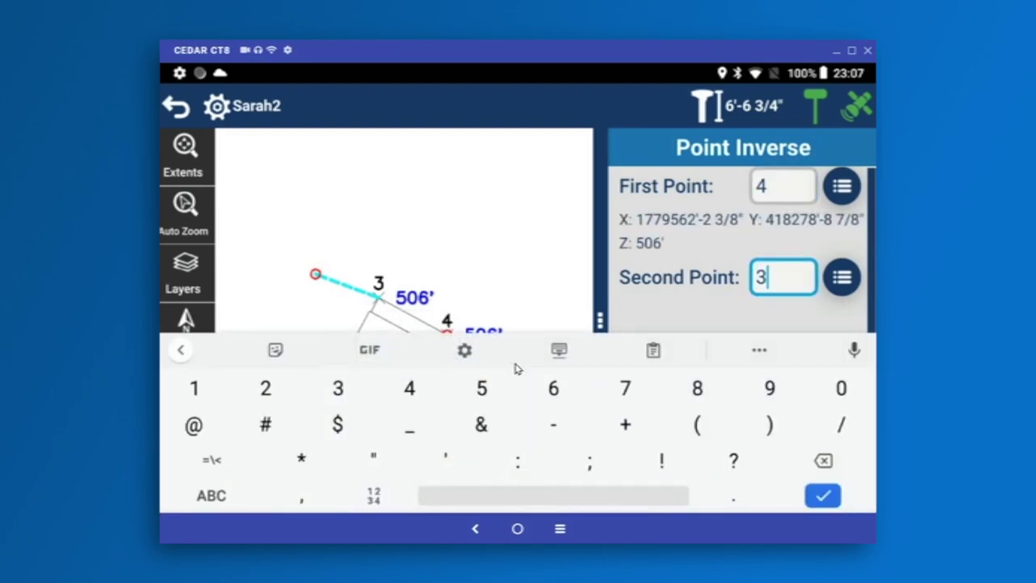
{"action": "key", "text": "Return"}
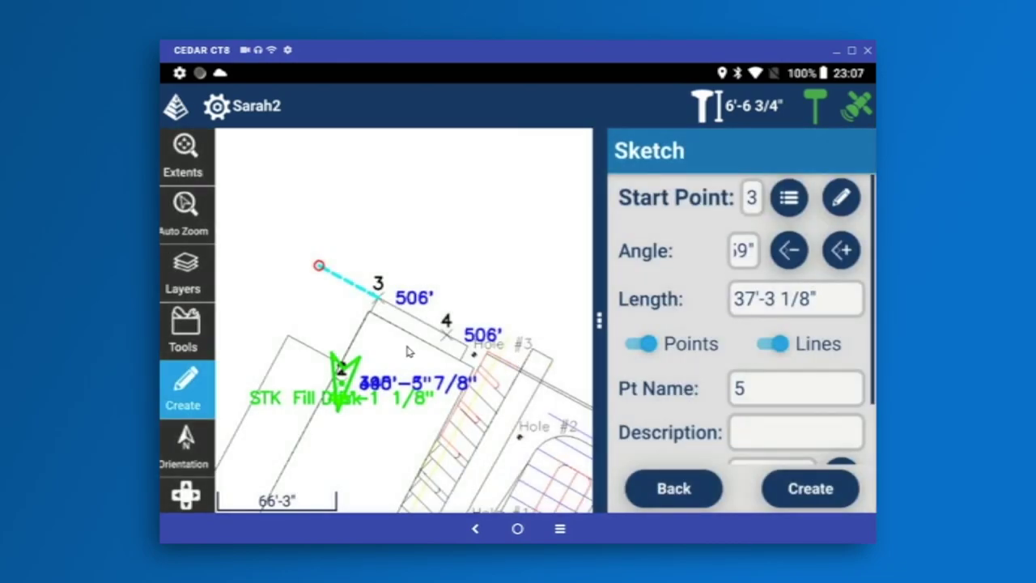
- Set the sketch length to 50' and create the line from point 3 with point 5 at its end
{"action": "left_click", "coordinate": [816, 301]}
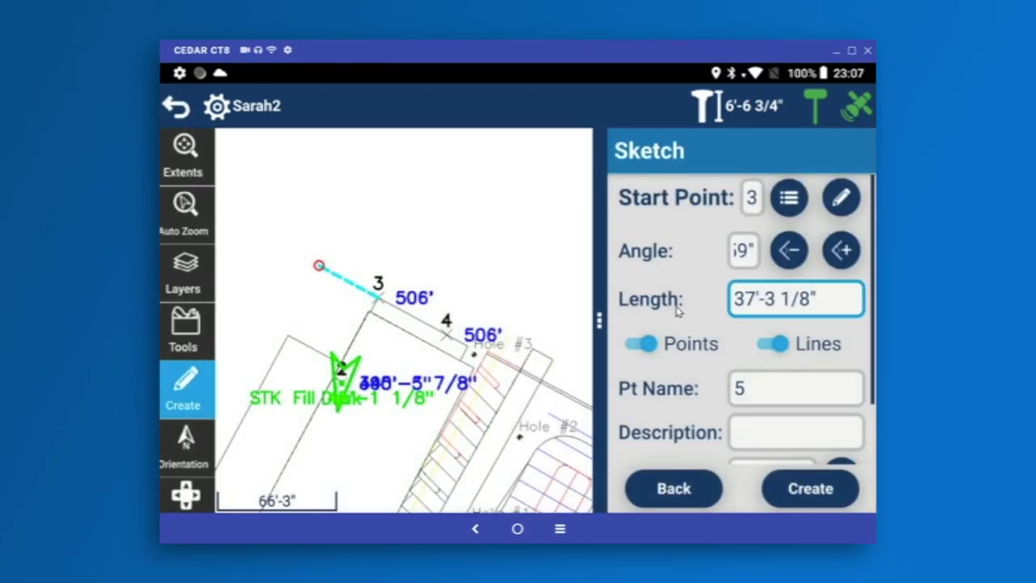
{"action": "type", "text": "5"}
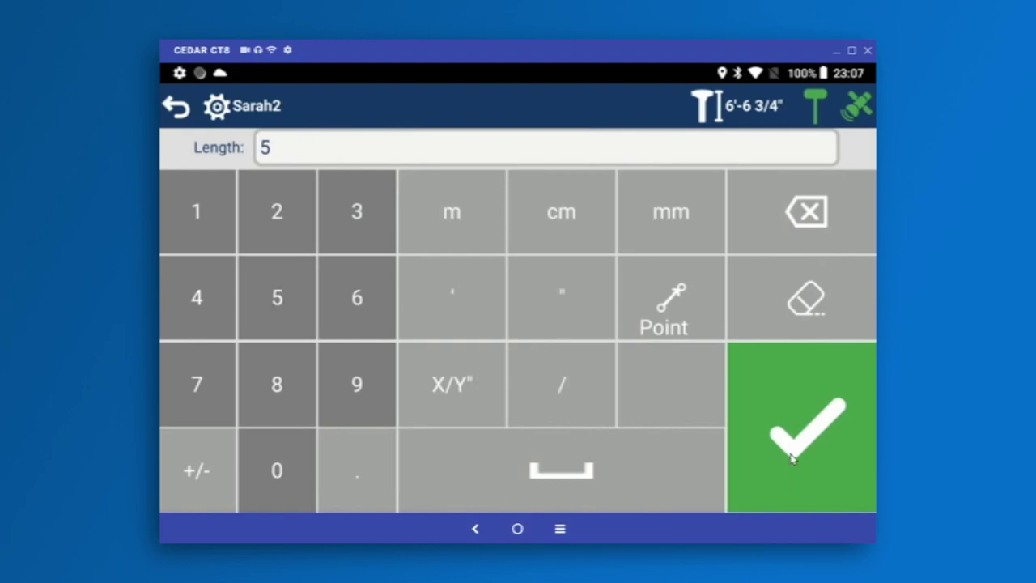
{"action": "type", "text": "0"}
{"action": "key", "text": "Return"}
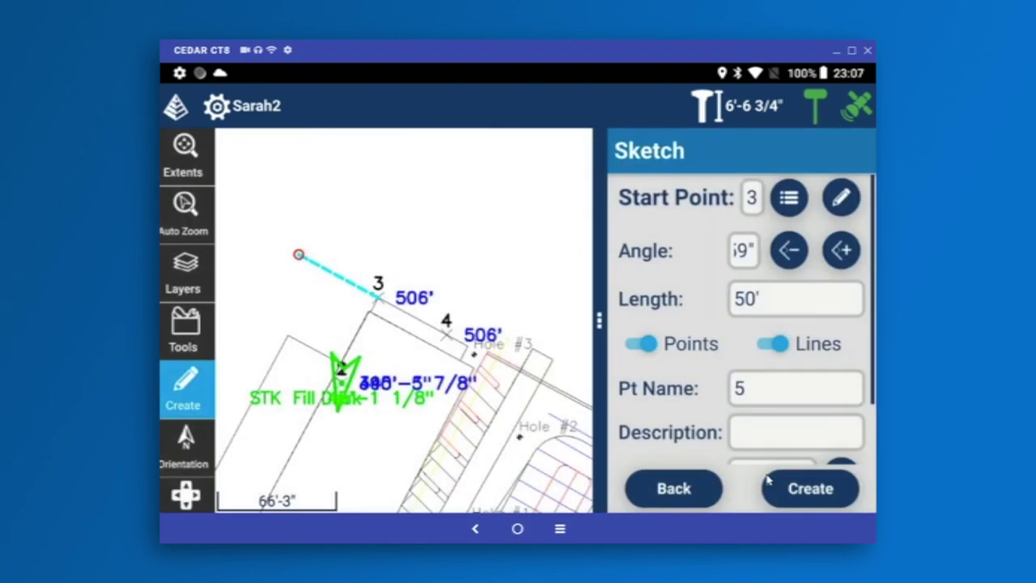
{"action": "left_click", "coordinate": [797, 490]}
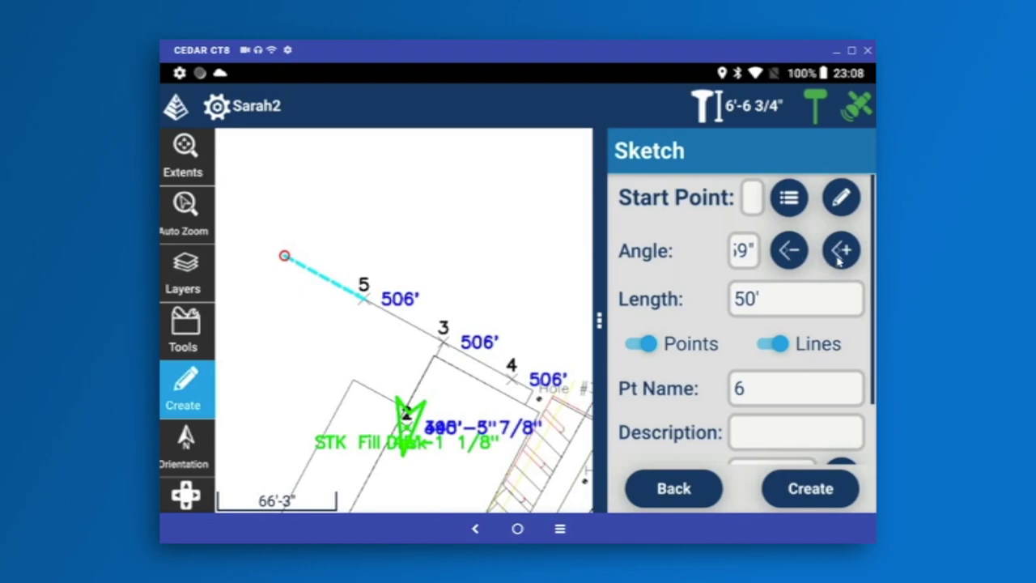
- Complete the square with 50' lines and points 6, 7 and 8, turning the angle by +90° for each side, and close the sketch
{"action": "left_click", "coordinate": [839, 252]}
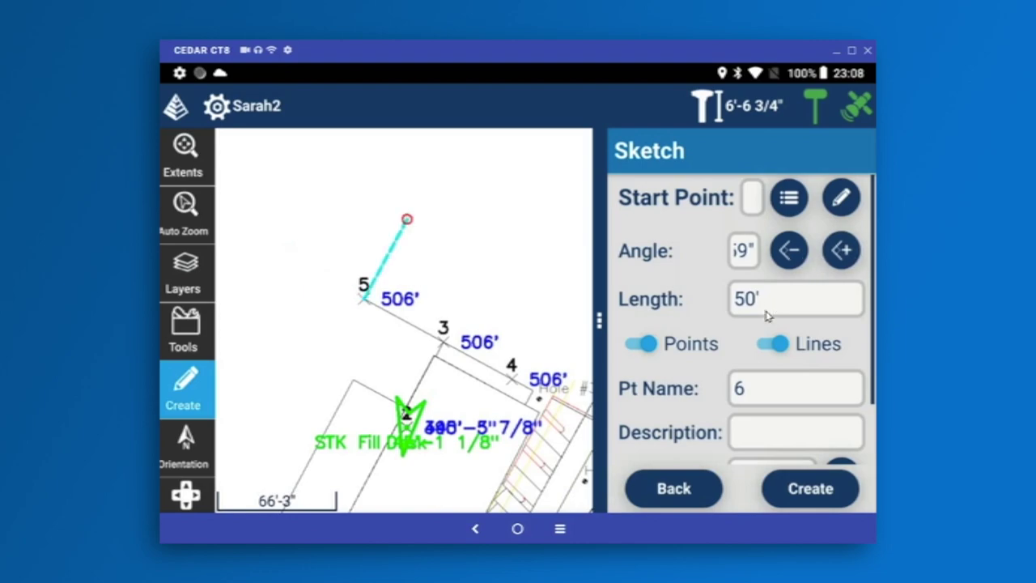
{"action": "left_click", "coordinate": [810, 489]}
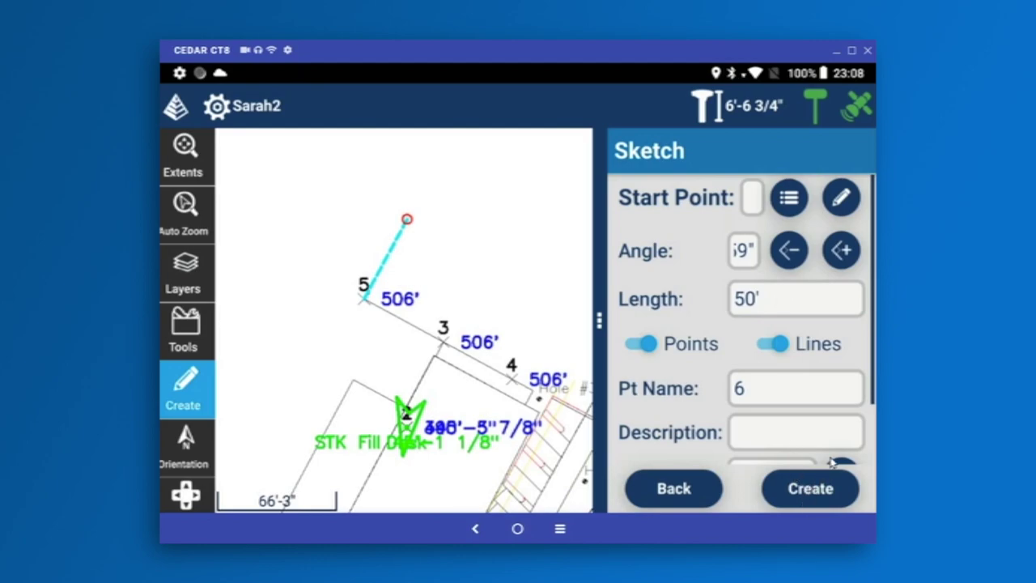
{"action": "left_click", "coordinate": [840, 252]}
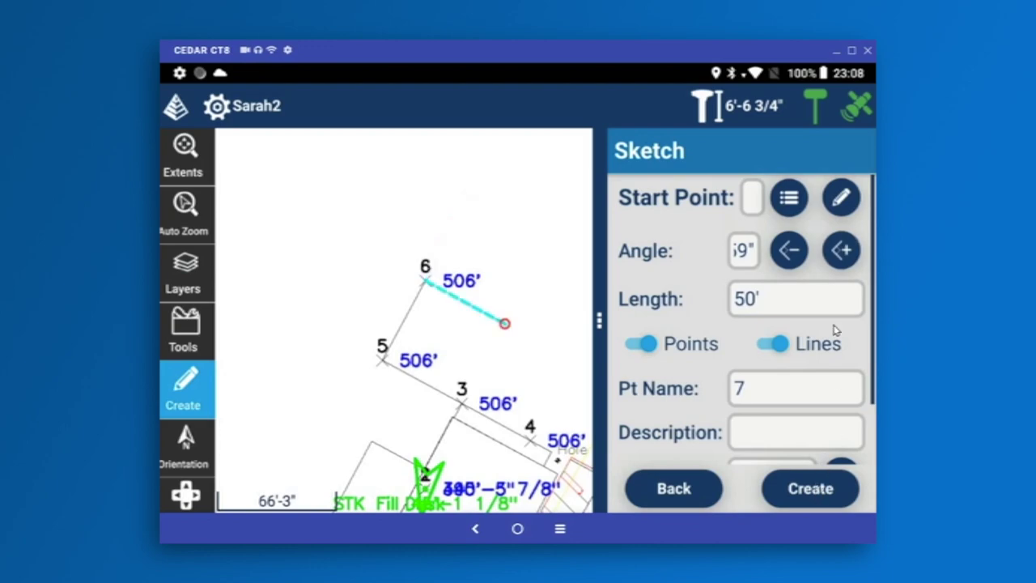
{"action": "left_click", "coordinate": [810, 490]}
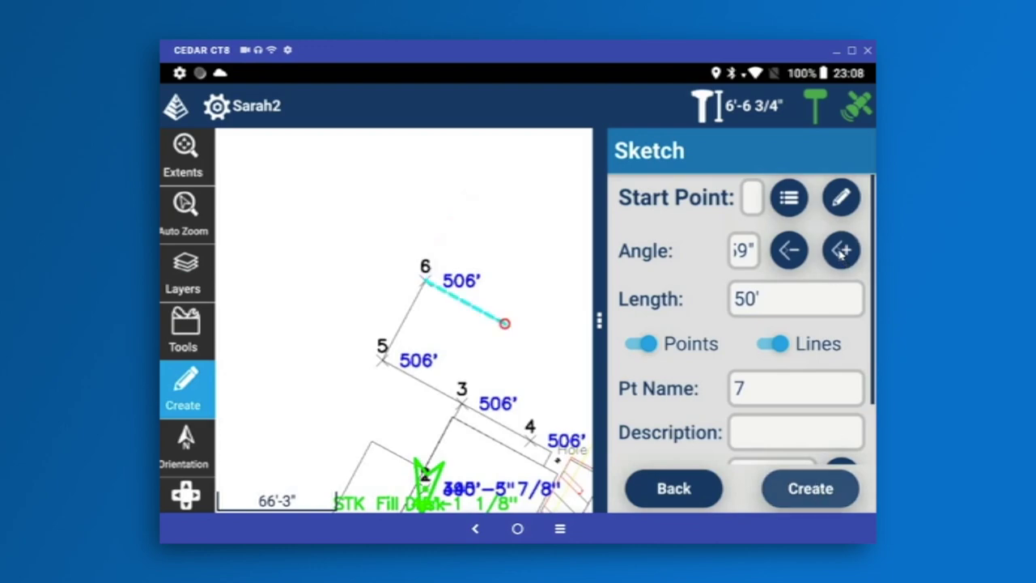
{"action": "left_click", "coordinate": [810, 490]}
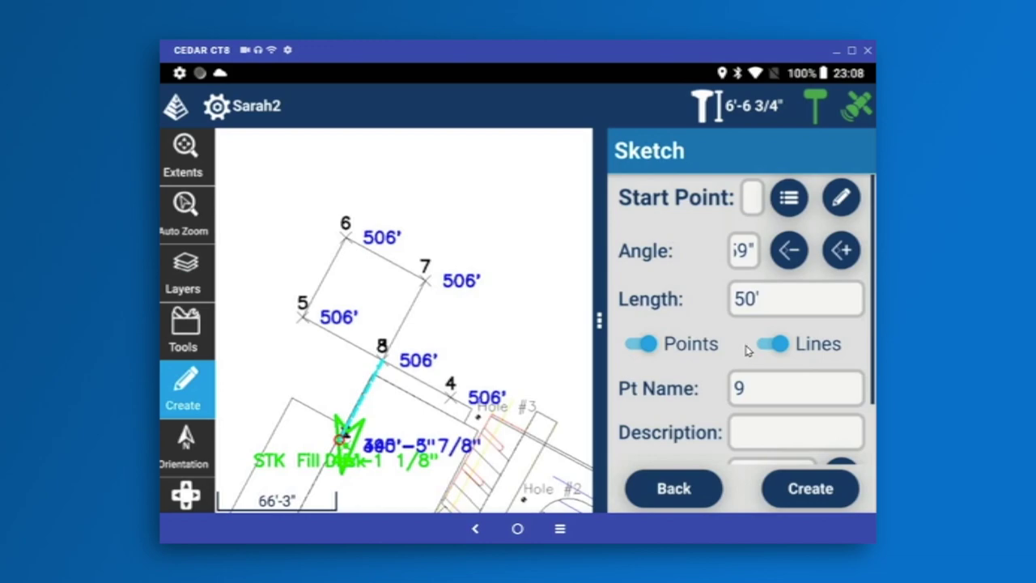
{"action": "scroll", "coordinate": [728, 354], "scroll_direction": "down", "scroll_amount": 2}
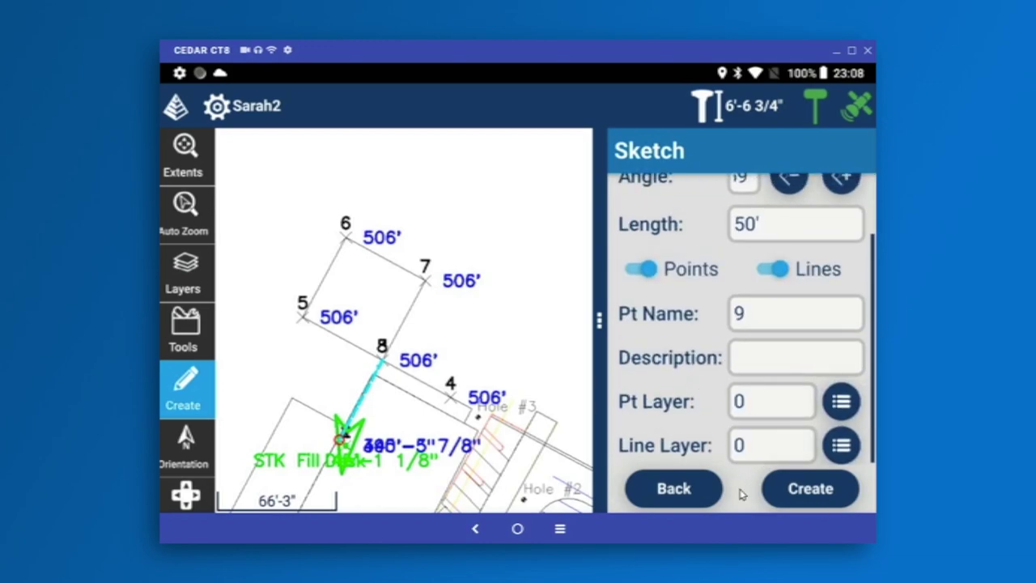
{"action": "left_click", "coordinate": [179, 400]}
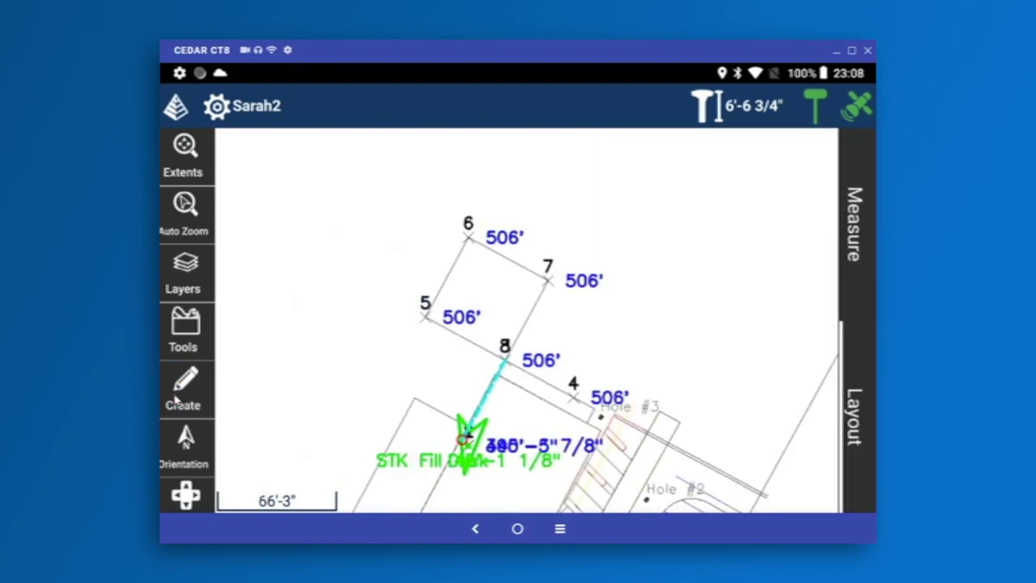
- Create a line from the outer corner of the adjoining building outline to point 8
{"action": "left_click", "coordinate": [178, 398]}
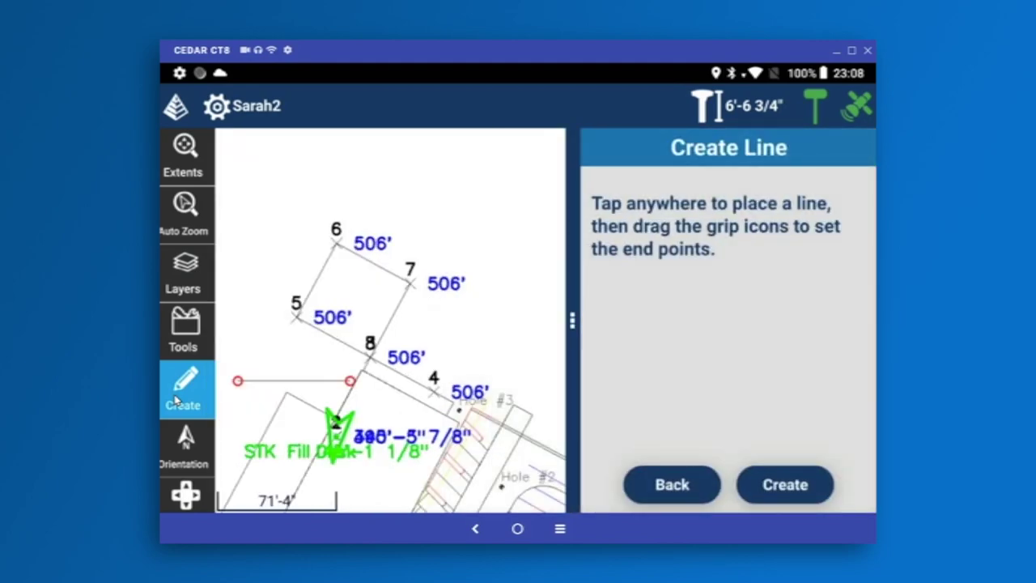
{"action": "left_click_drag", "start_coordinate": [243, 381], "coordinate": [287, 392]}
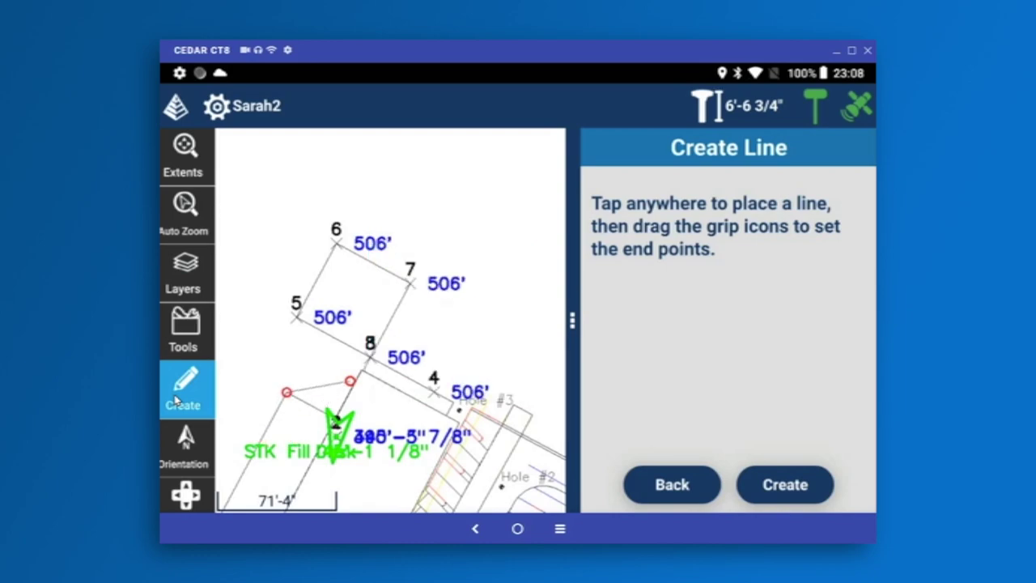
{"action": "left_click_drag", "start_coordinate": [349, 380], "coordinate": [370, 352]}
{"action": "left_click", "coordinate": [785, 484]}
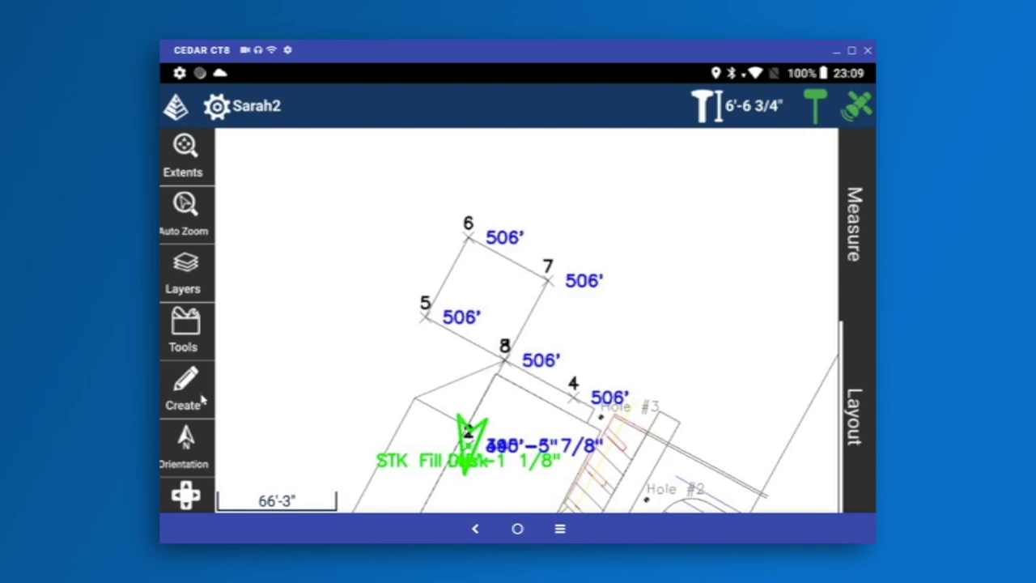
- Measure the distance from beside point 7 to just below point 4, and run a point inverse from point 7 to point 6
{"action": "left_click", "coordinate": [207, 397]}
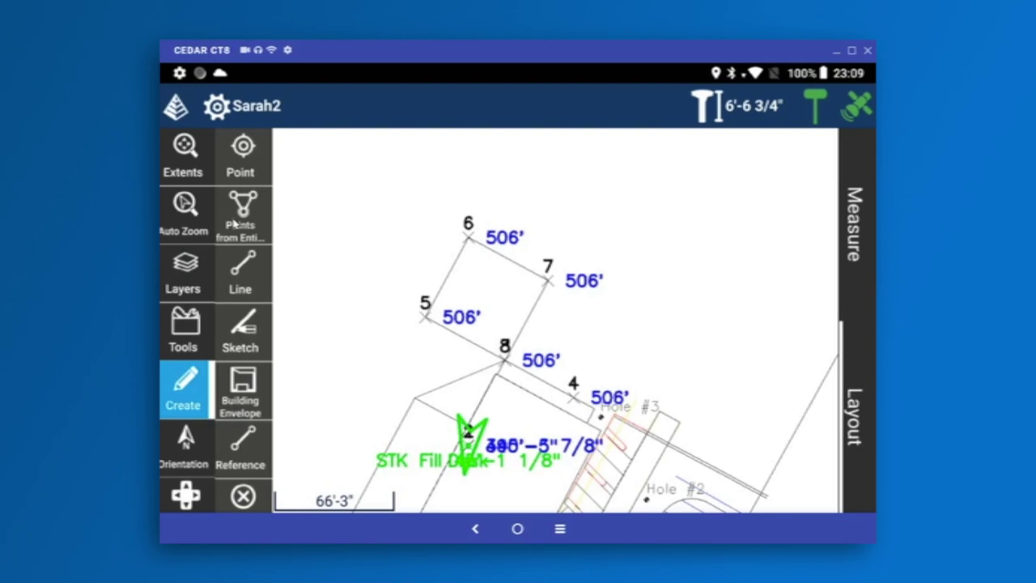
{"action": "left_click", "coordinate": [176, 341]}
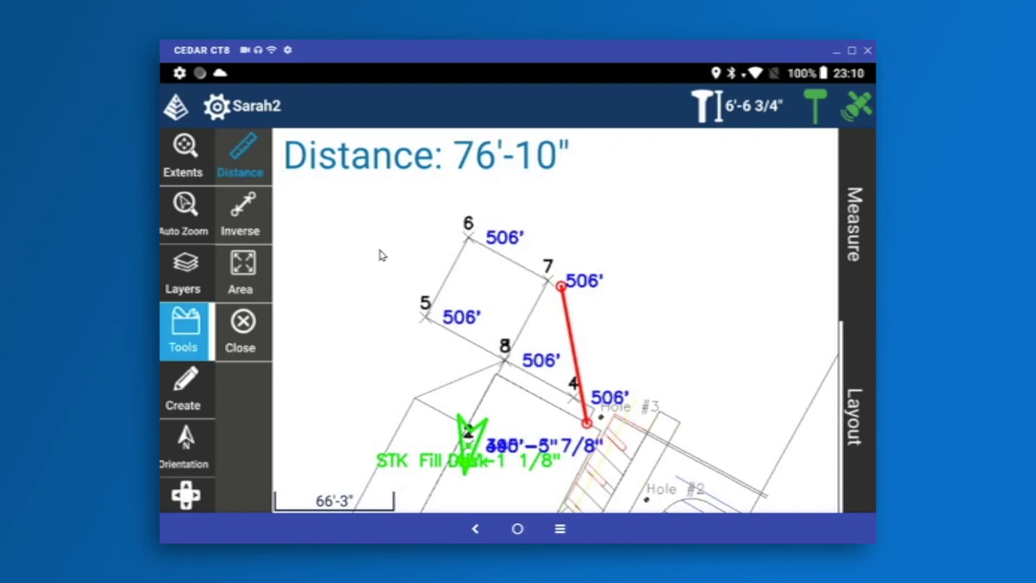
{"action": "left_click", "coordinate": [242, 212]}
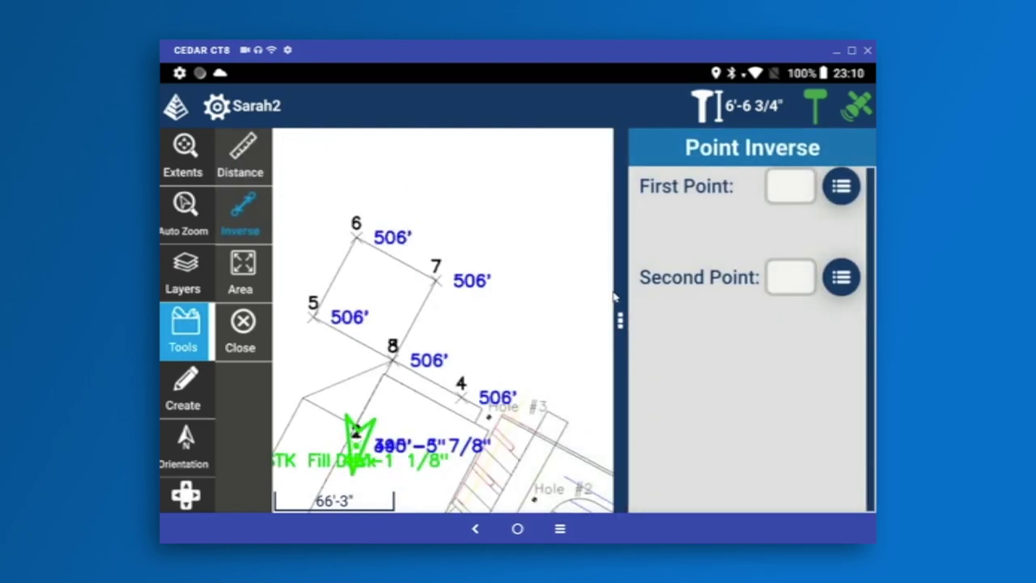
{"action": "left_click", "coordinate": [791, 188]}
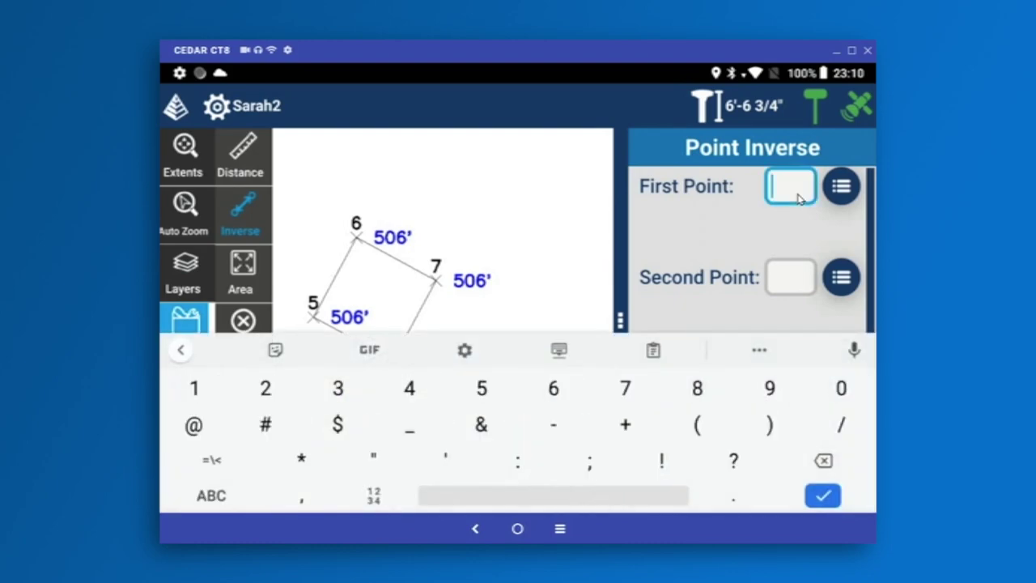
{"action": "type", "text": "7"}
{"action": "key", "text": "Return"}
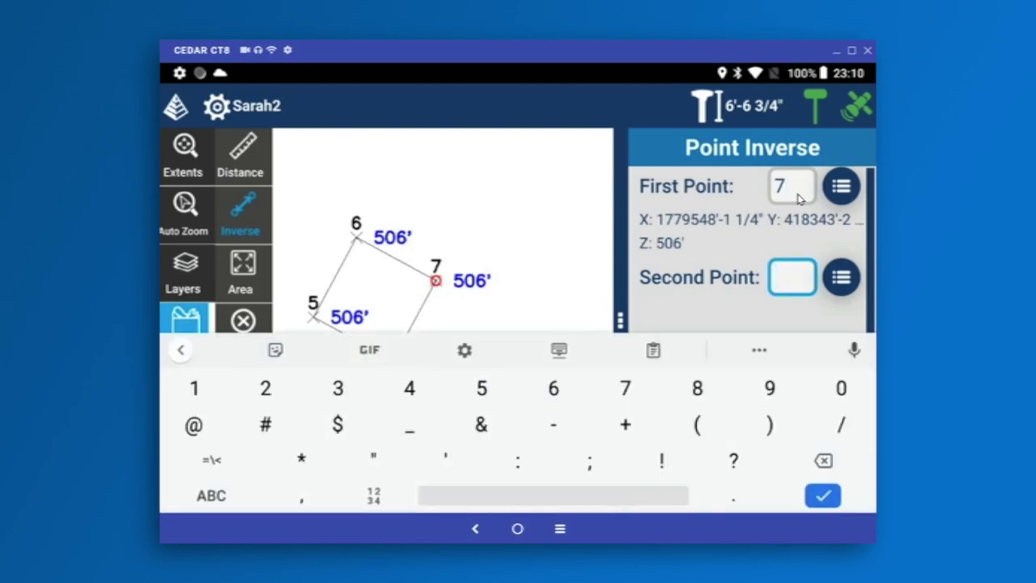
{"action": "type", "text": "6"}
{"action": "key", "text": "Return"}
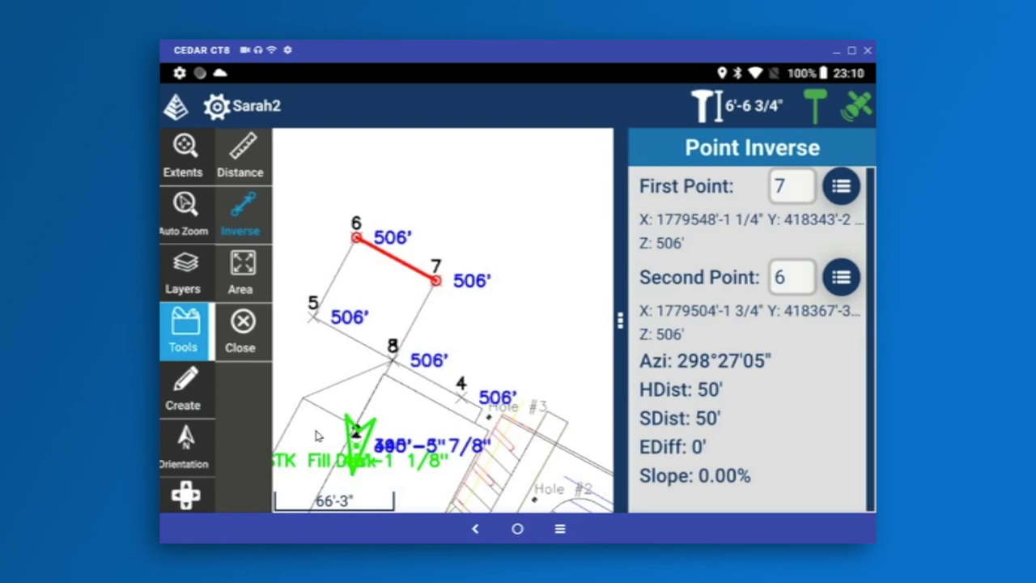
- Measure the area of the square formed by points 5, 6, 7 and 8, and briefly show and hide the map navigation pad
{"action": "left_click", "coordinate": [242, 282]}
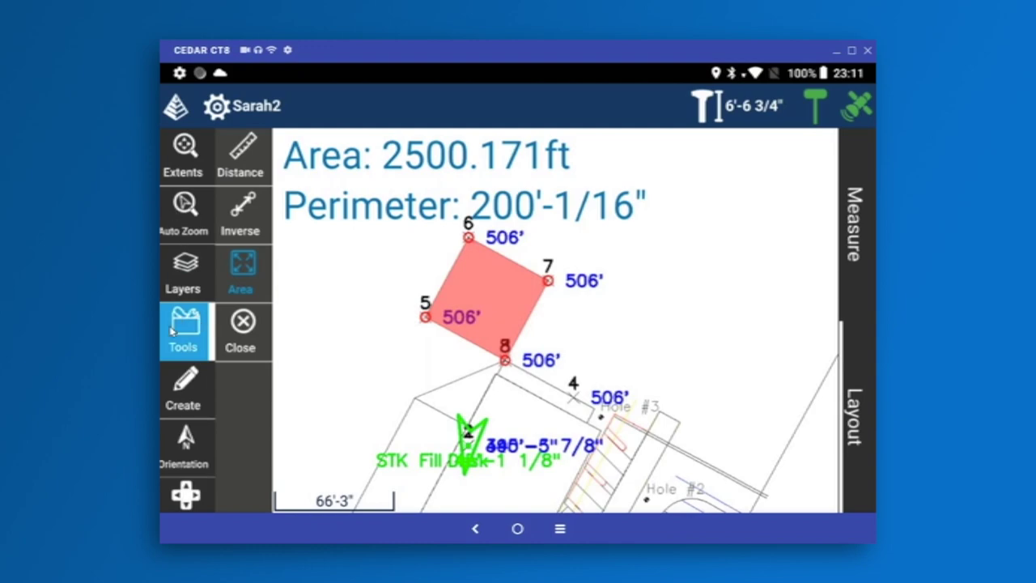
{"action": "left_click", "coordinate": [171, 496]}
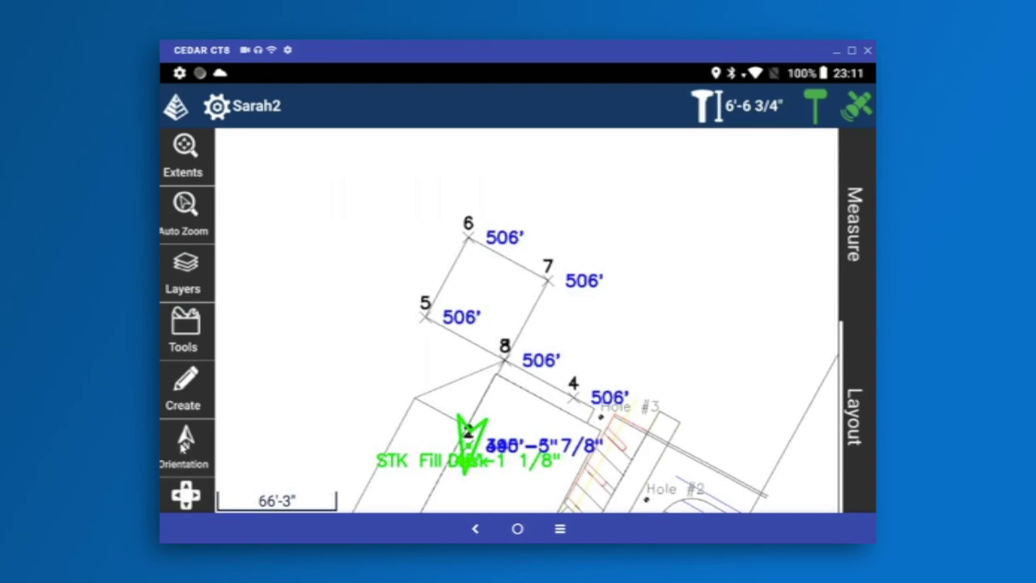
{"action": "left_click", "coordinate": [185, 500]}
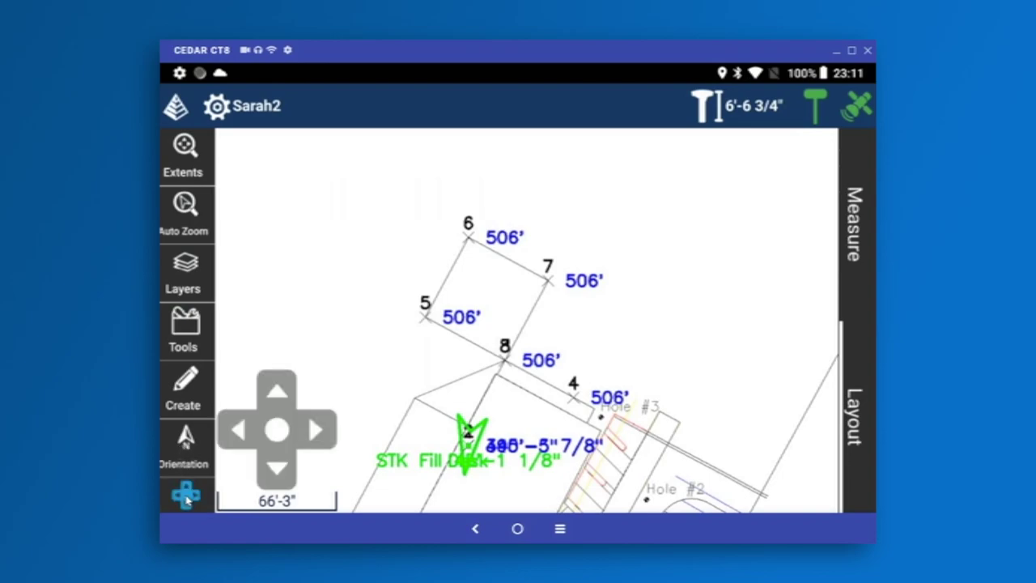
{"action": "left_click", "coordinate": [181, 502]}
{"action": "left_click", "coordinate": [196, 495]}
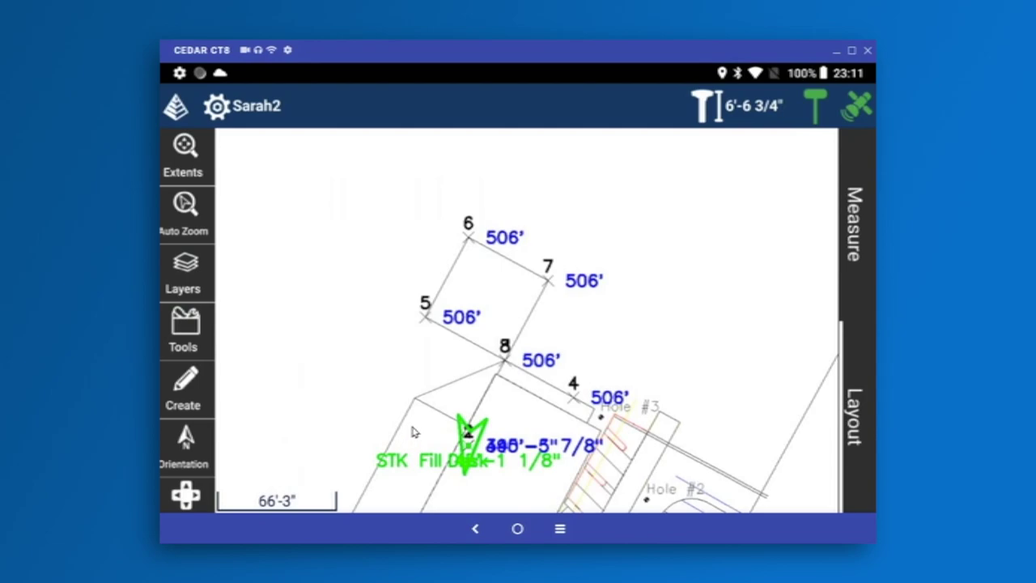
- Check the job's dashboard, close it, and look through the entries in the job's point list
{"action": "left_click", "coordinate": [231, 110]}
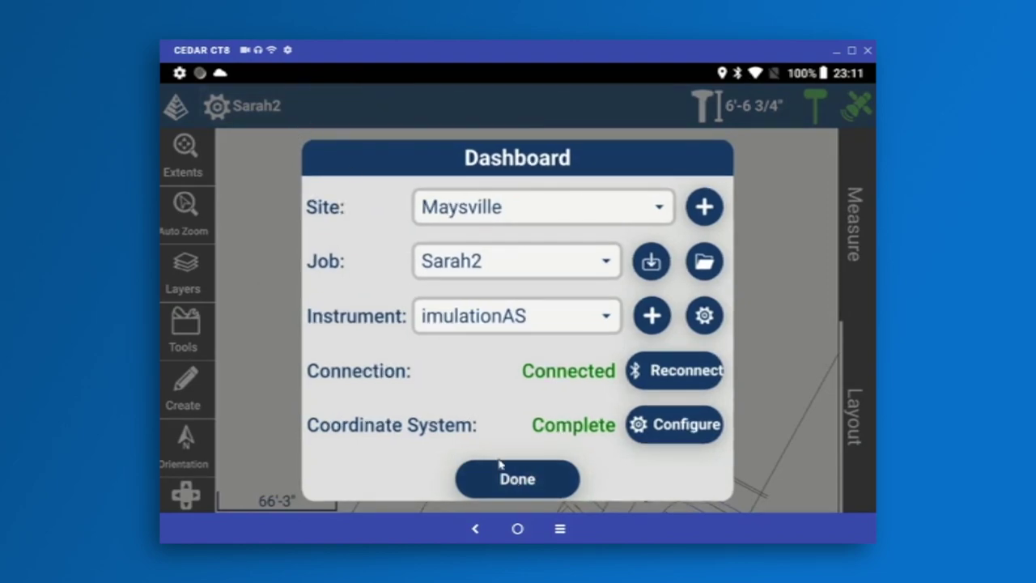
{"action": "left_click", "coordinate": [501, 473]}
{"action": "left_click", "coordinate": [175, 111]}
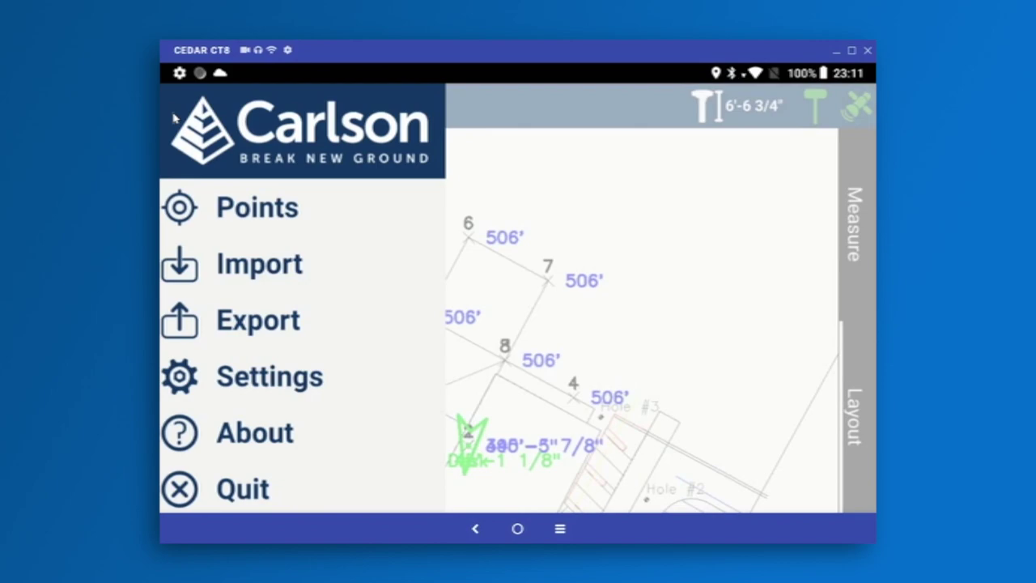
{"action": "left_click", "coordinate": [265, 212]}
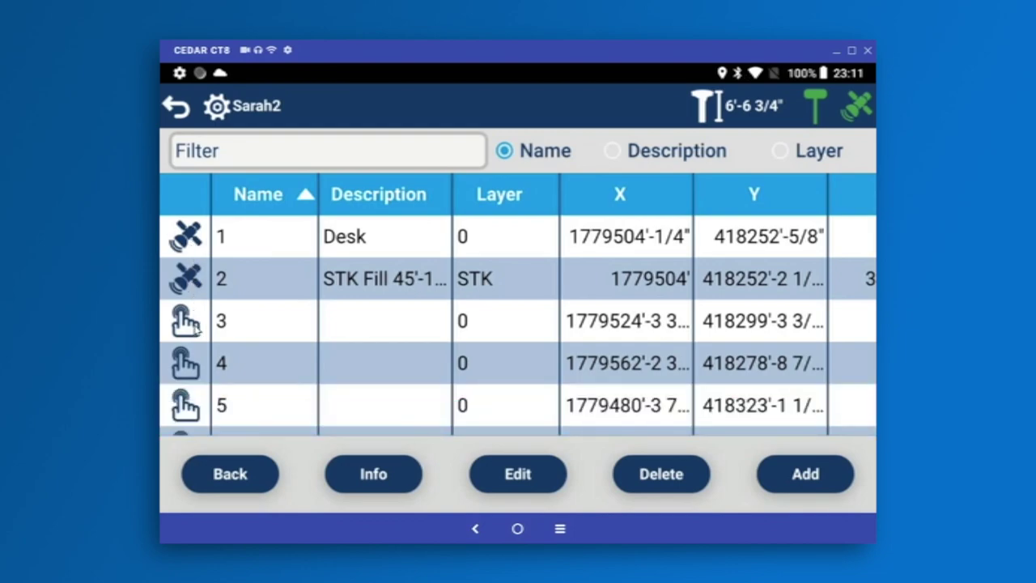
{"action": "scroll", "coordinate": [192, 348], "scroll_direction": "down", "scroll_amount": 3}
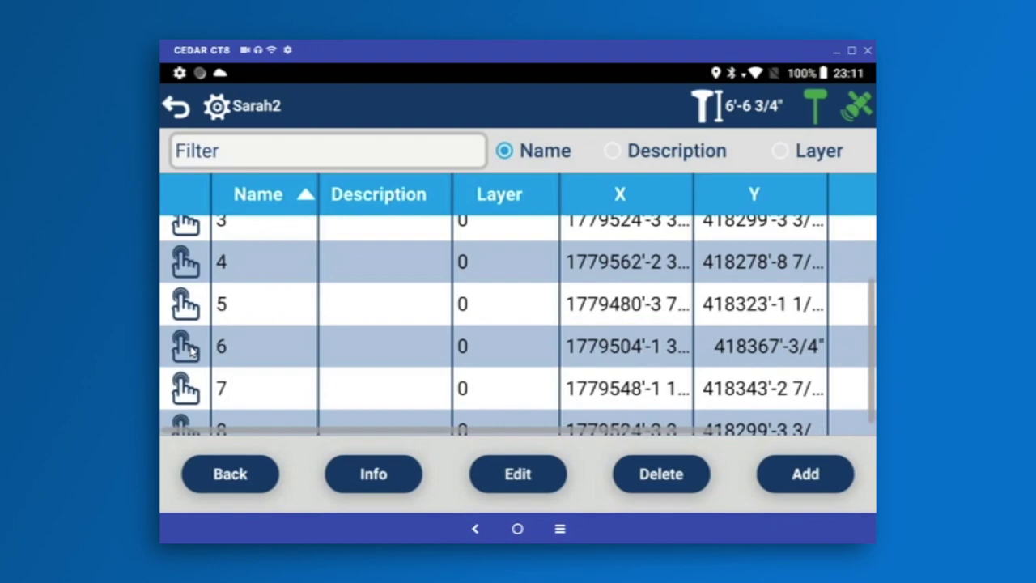
{"action": "scroll", "coordinate": [209, 345], "scroll_direction": "up", "scroll_amount": 3}
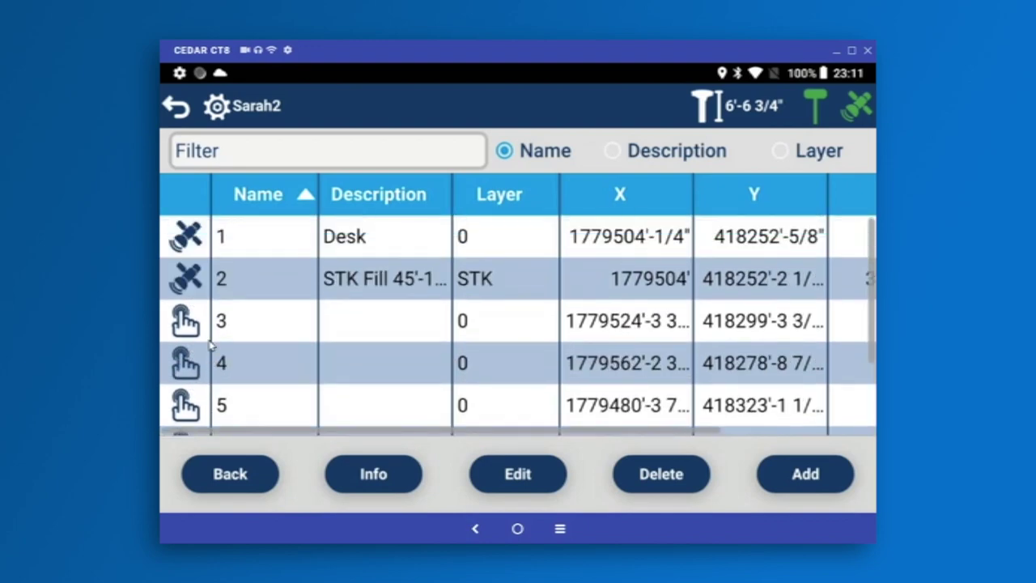
{"action": "scroll", "coordinate": [209, 346], "scroll_direction": "down", "scroll_amount": 3}
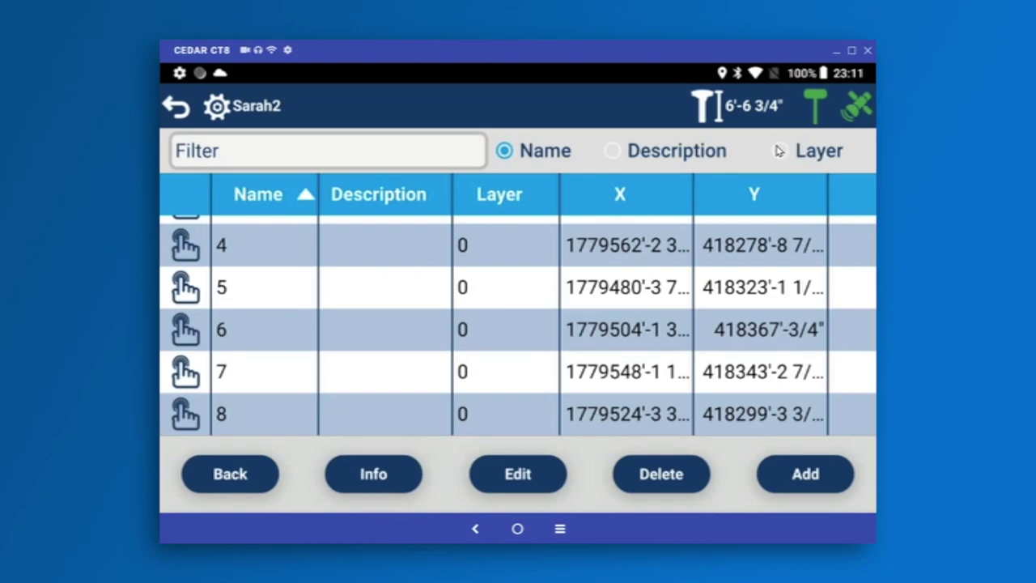
- View the detailed information of point 4 and of point 2, and return to the map
{"action": "left_click", "coordinate": [564, 260]}
{"action": "left_click", "coordinate": [410, 469]}
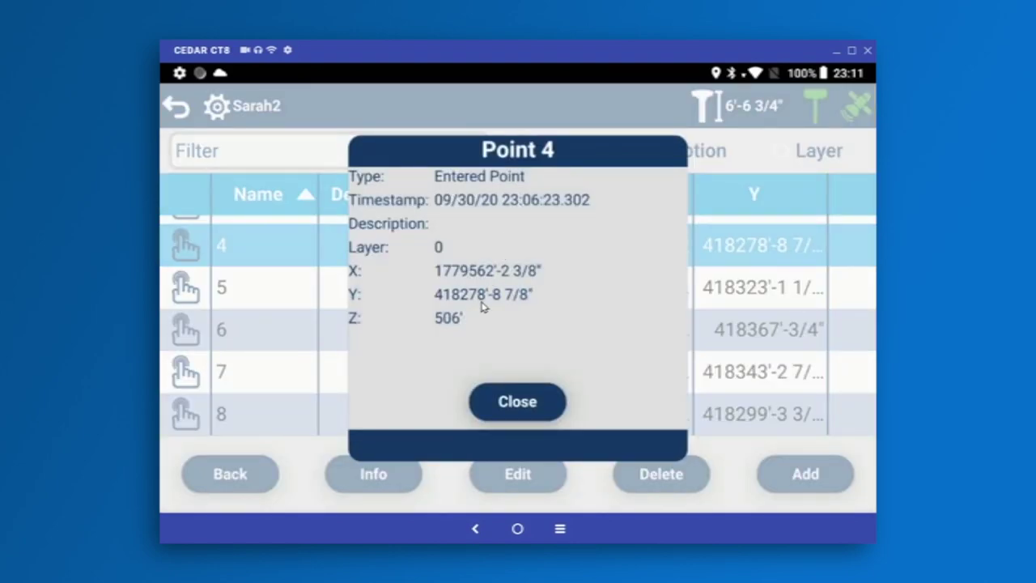
{"action": "left_click", "coordinate": [501, 412]}
{"action": "scroll", "coordinate": [299, 247], "scroll_direction": "up", "scroll_amount": 2}
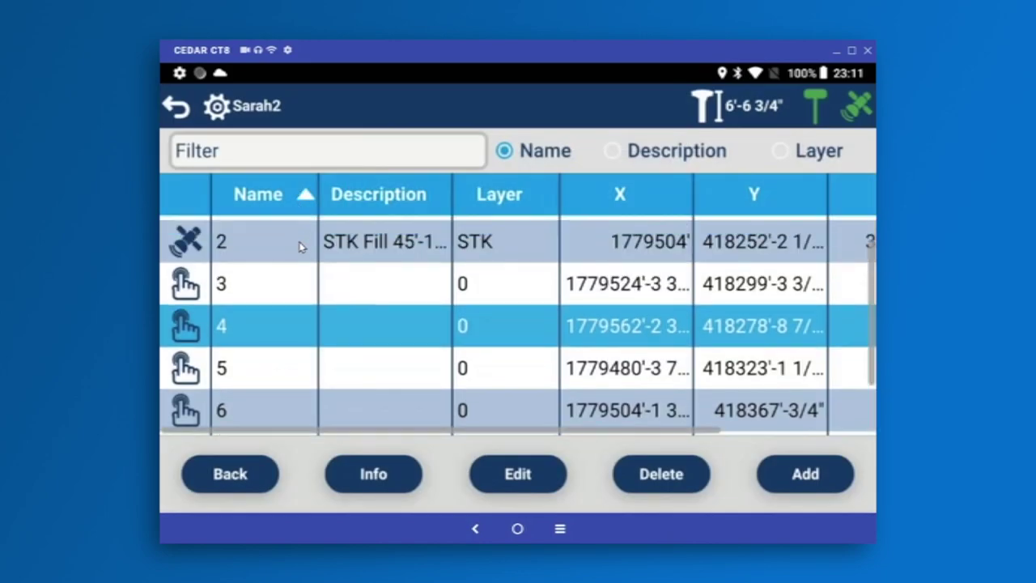
{"action": "left_click", "coordinate": [299, 247]}
{"action": "left_click", "coordinate": [416, 477]}
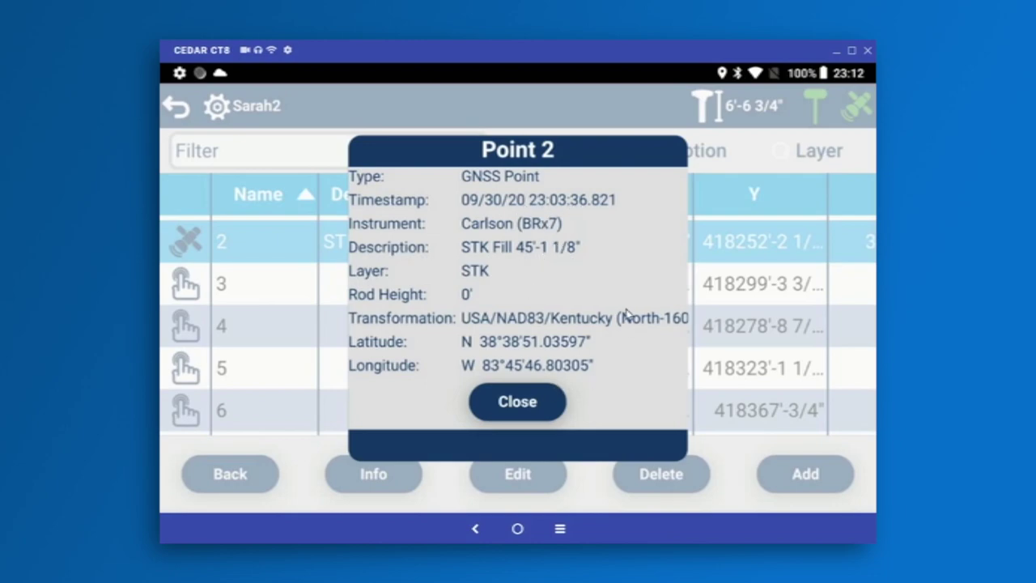
{"action": "left_click", "coordinate": [523, 410]}
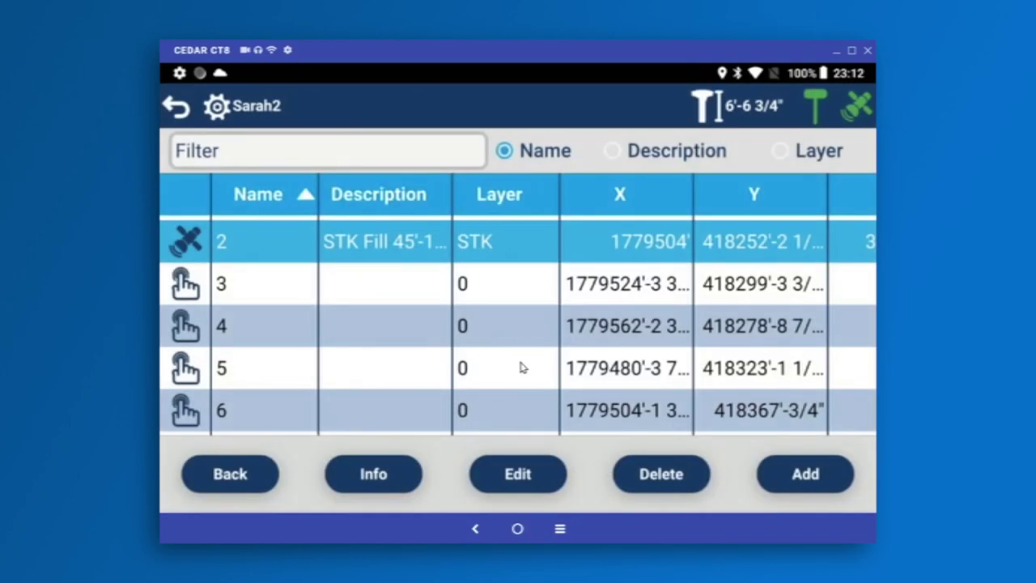
{"action": "scroll", "coordinate": [522, 368], "scroll_direction": "down", "scroll_amount": 2}
{"action": "scroll", "coordinate": [522, 368], "scroll_direction": "up", "scroll_amount": 3}
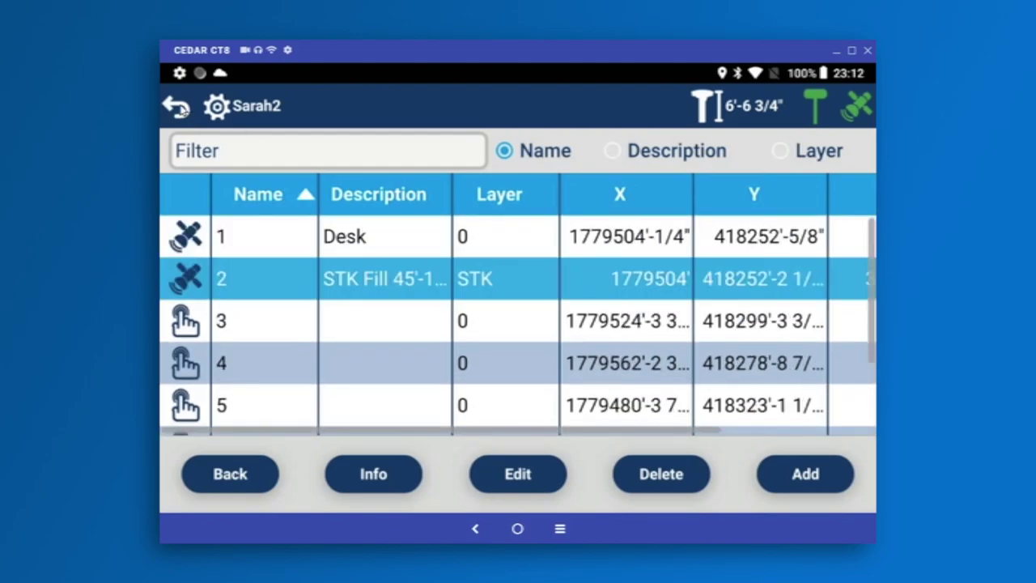
{"action": "left_click", "coordinate": [175, 105]}
- Export all coordinates as a PDF named Sarah2 with US Feet as the destination units
{"action": "left_click", "coordinate": [176, 106]}
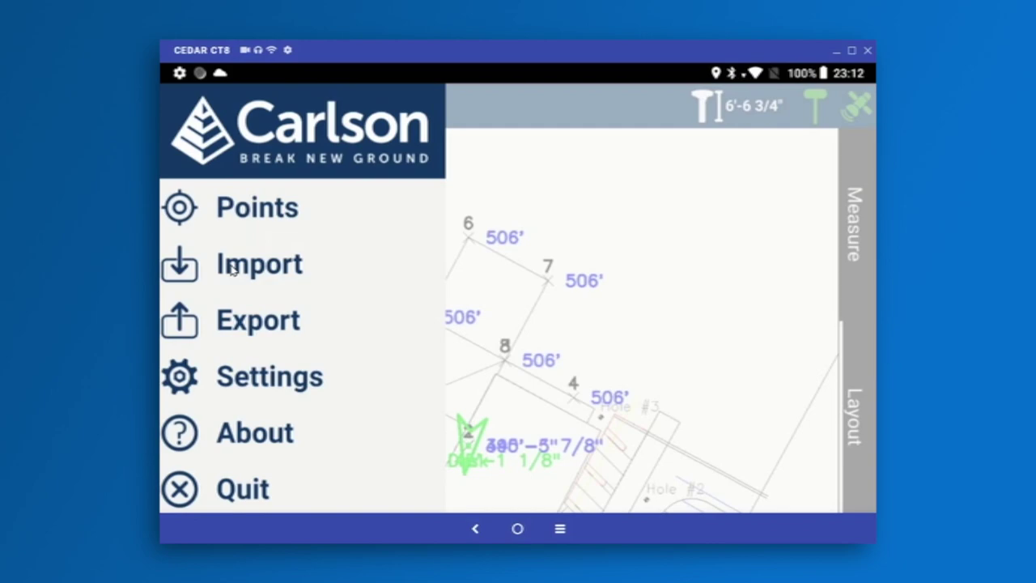
{"action": "left_click", "coordinate": [271, 318]}
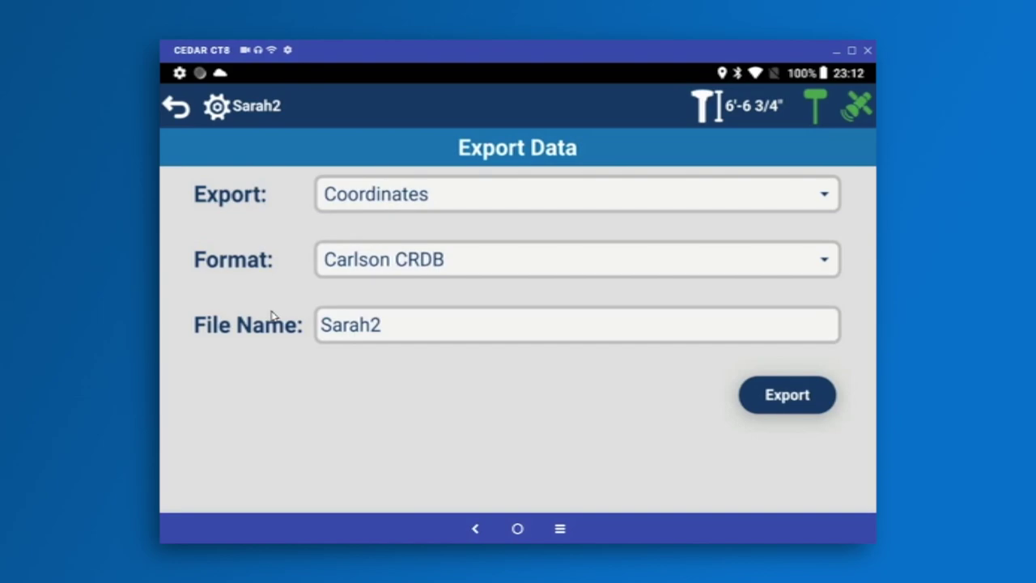
{"action": "left_click", "coordinate": [431, 202]}
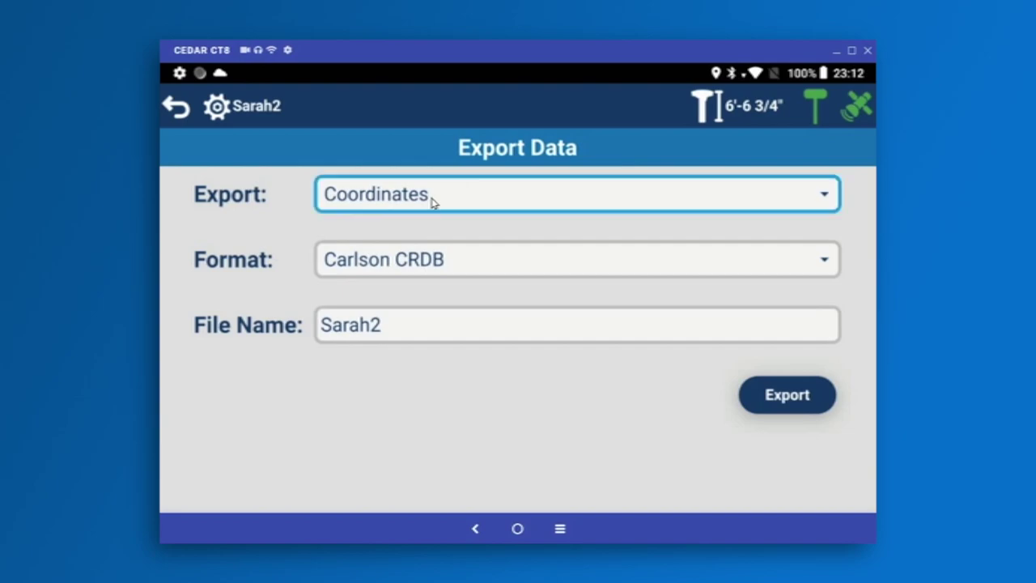
{"action": "key", "text": "Escape"}
{"action": "left_click", "coordinate": [407, 273]}
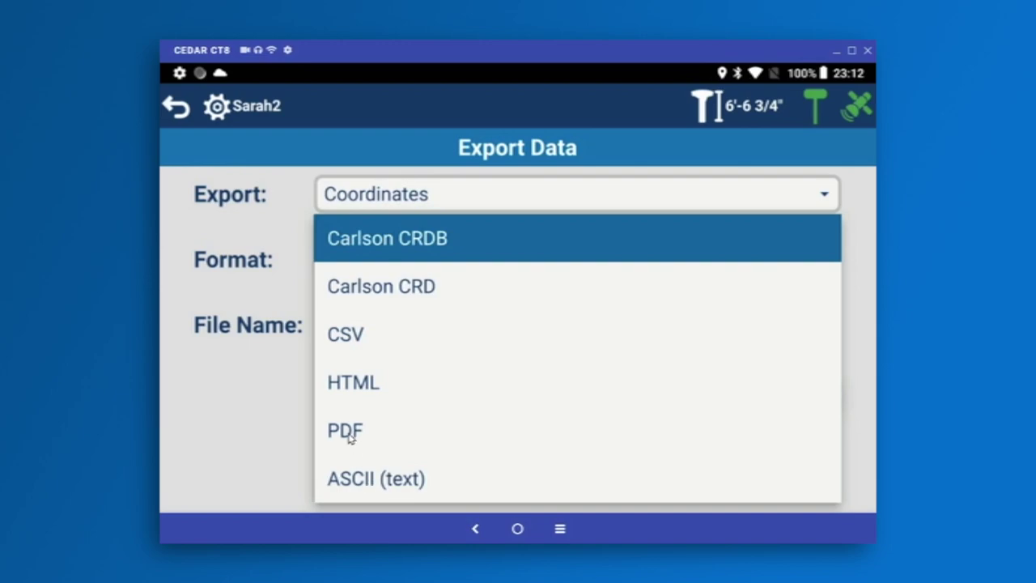
{"action": "left_click", "coordinate": [350, 431]}
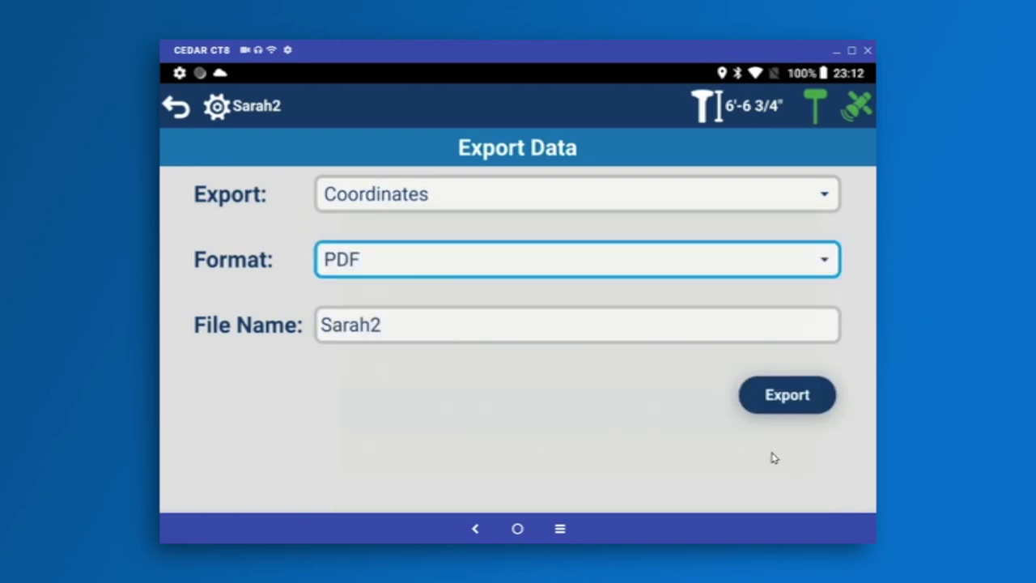
{"action": "left_click", "coordinate": [775, 399]}
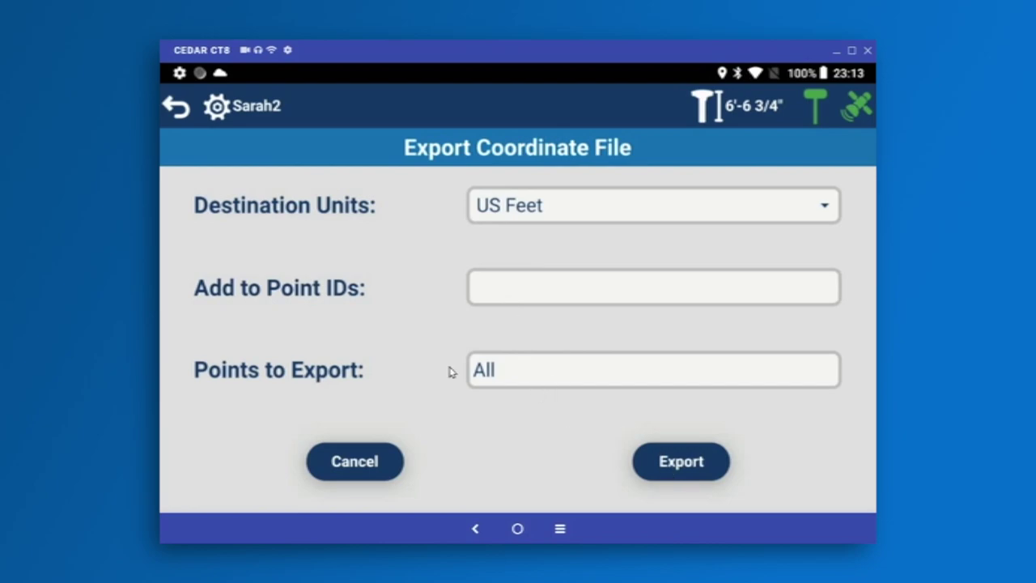
{"action": "left_click", "coordinate": [674, 467]}
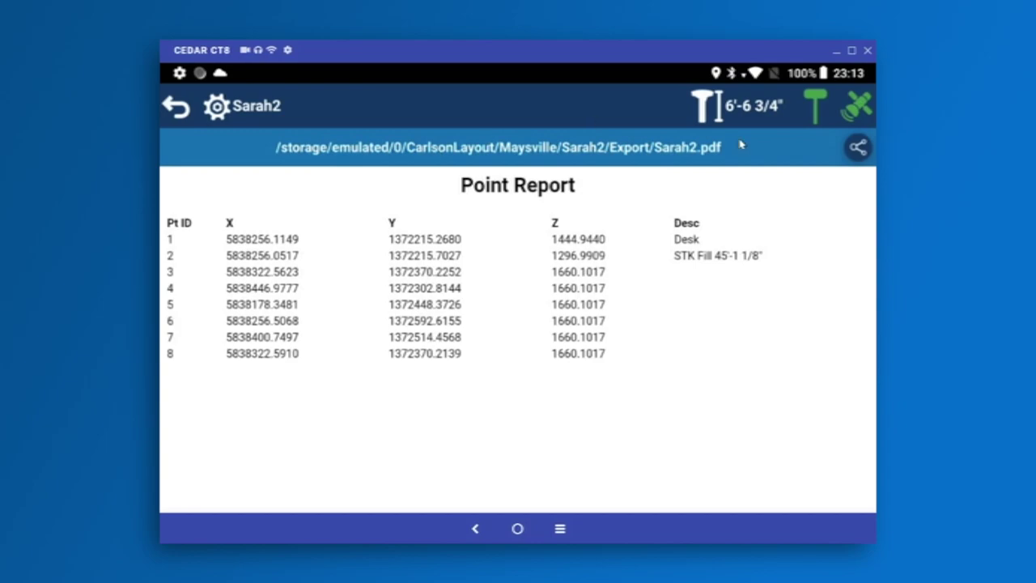
- View the sharing options for the exported point report and return to the export settings
{"action": "left_click", "coordinate": [858, 149]}
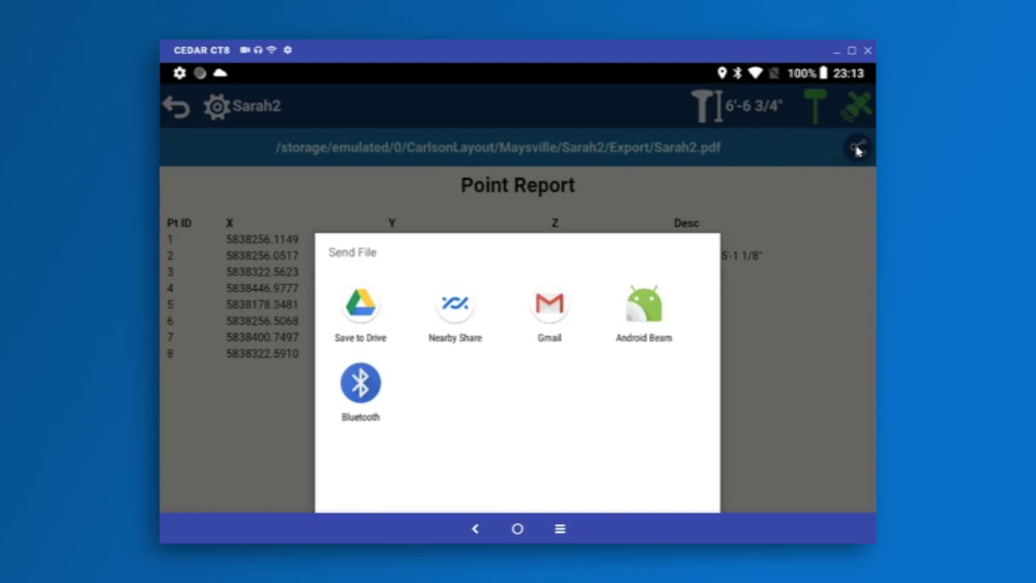
{"action": "left_click", "coordinate": [173, 117]}
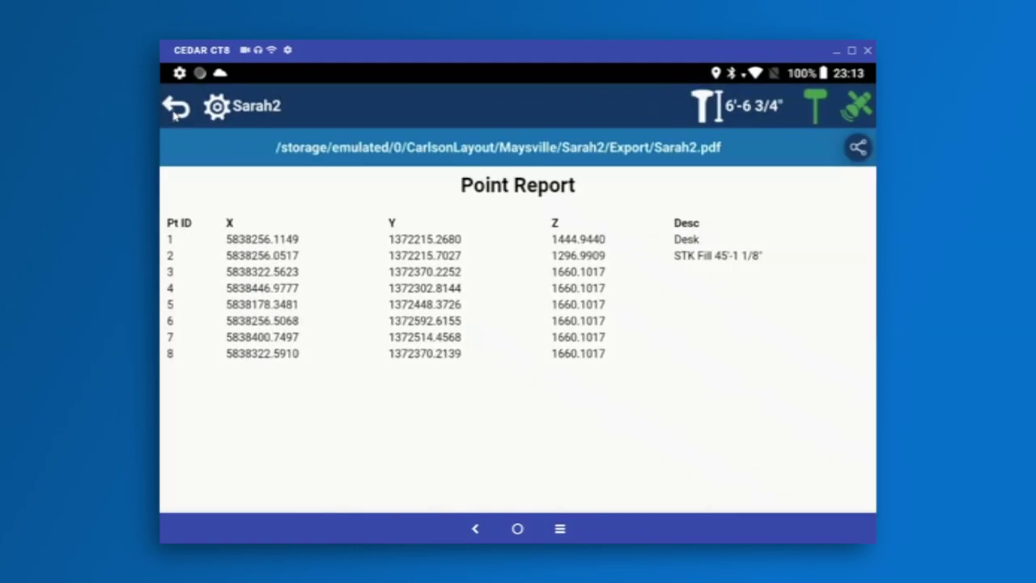
{"action": "left_click", "coordinate": [175, 109]}
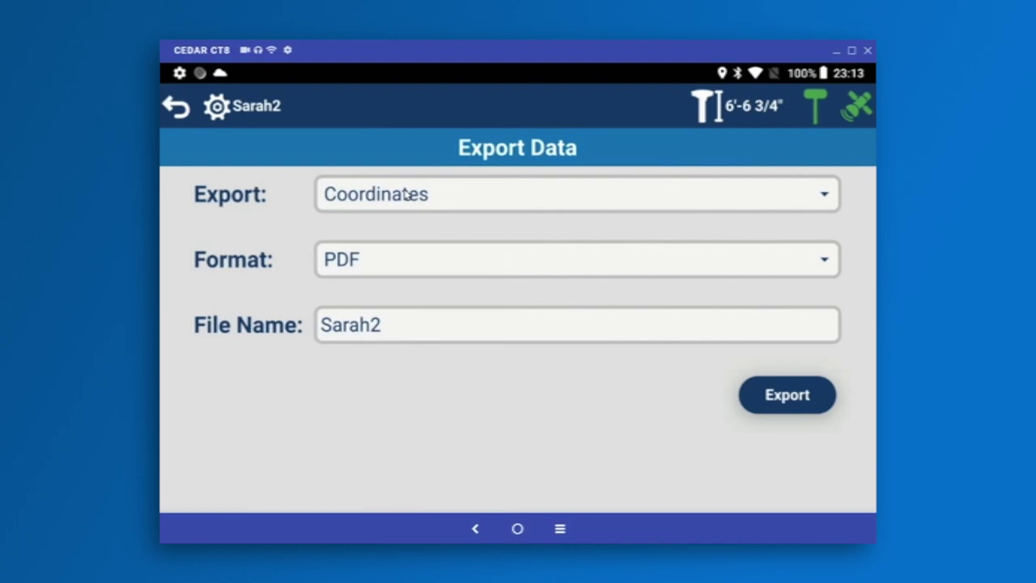
- Review the export formats for the Stake Report and Raw Data, and leave without exporting
{"action": "left_click", "coordinate": [408, 238]}
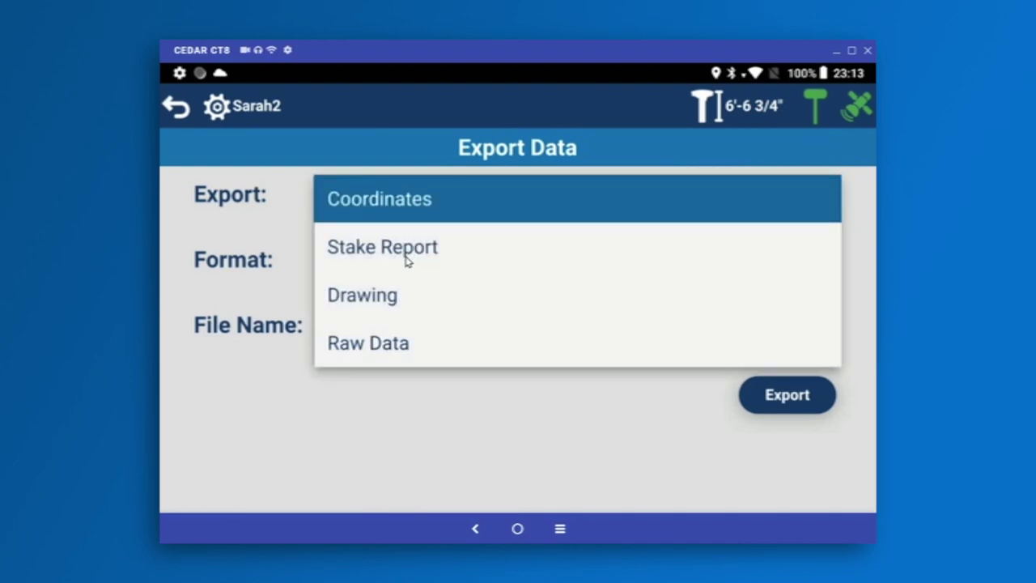
{"action": "left_click", "coordinate": [407, 251]}
{"action": "left_click", "coordinate": [405, 257]}
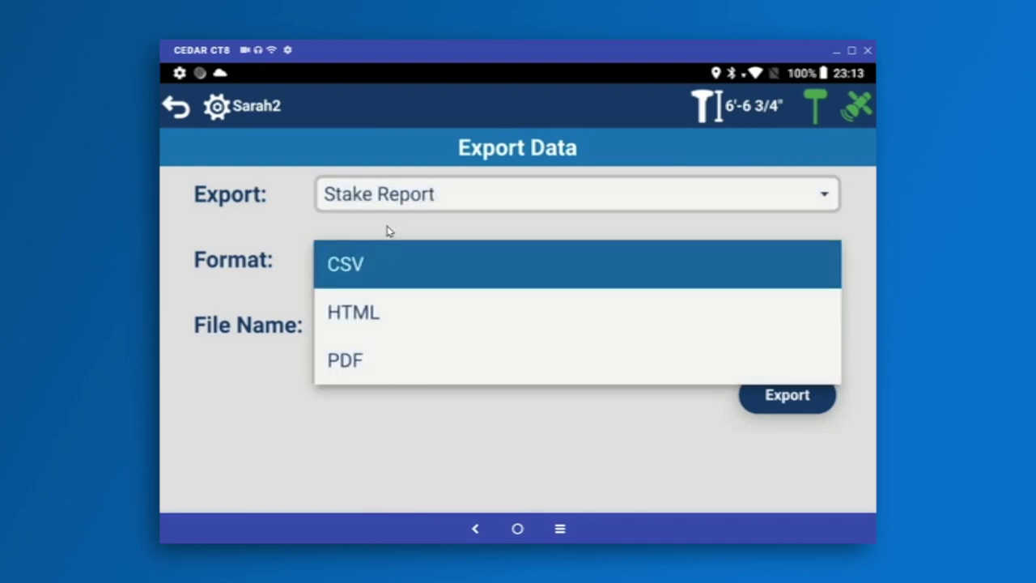
{"action": "left_click", "coordinate": [382, 254]}
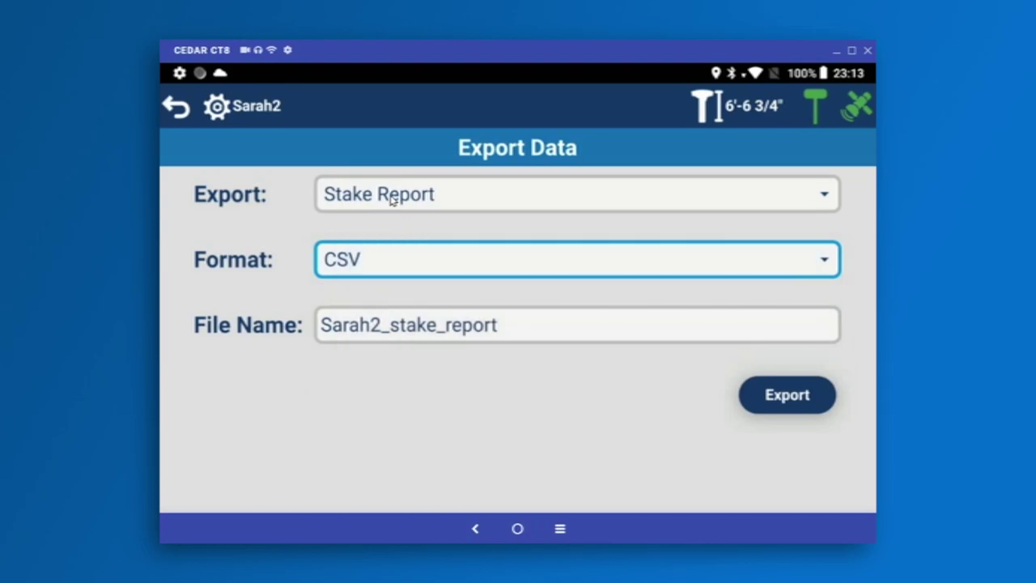
{"action": "left_click", "coordinate": [391, 200]}
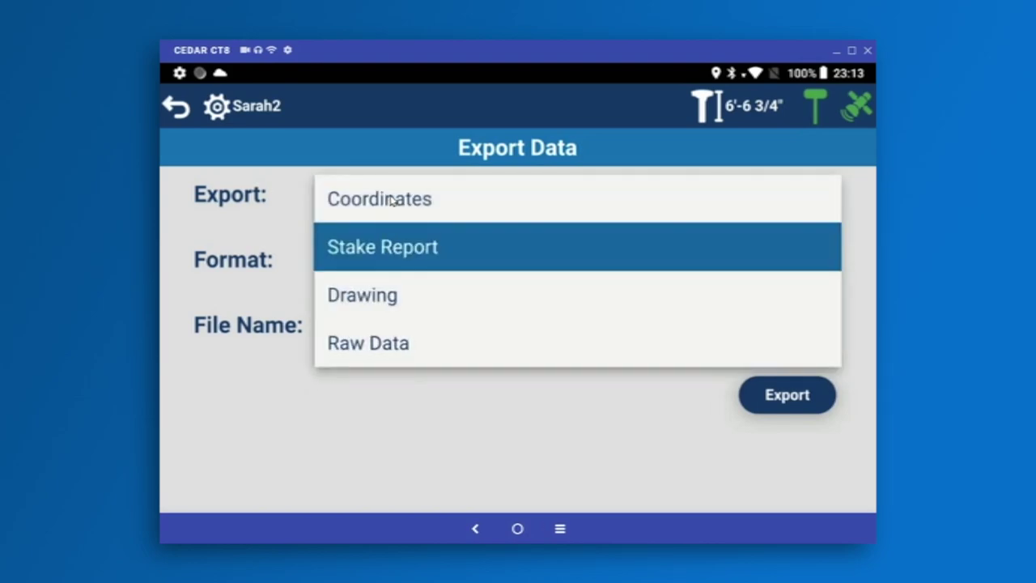
{"action": "left_click", "coordinate": [384, 343]}
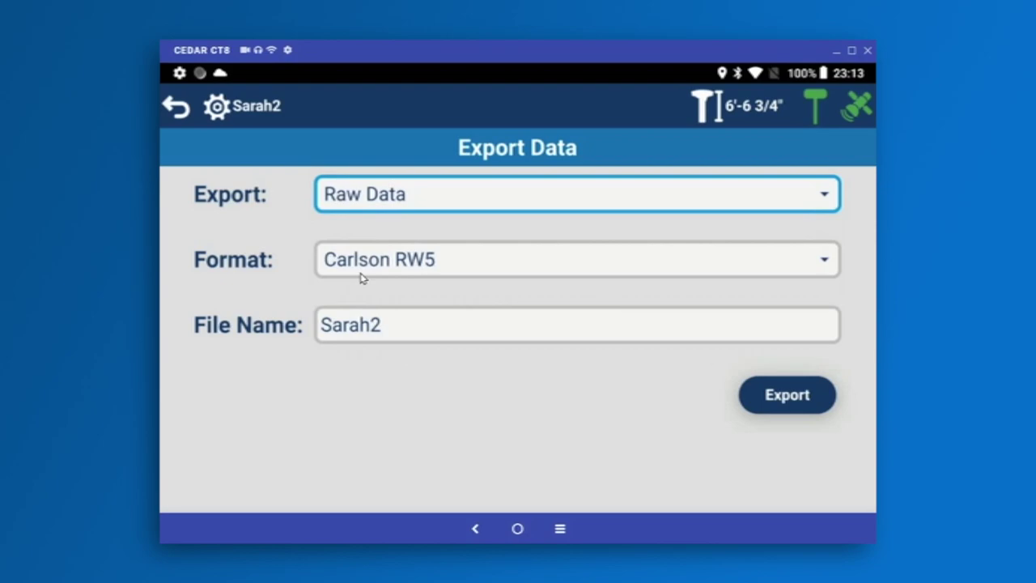
{"action": "left_click", "coordinate": [176, 111]}
- Examine the application settings for display units, layout tolerances, GPS measurement tolerances, map backgrounds and snap modes
{"action": "left_click", "coordinate": [177, 107]}
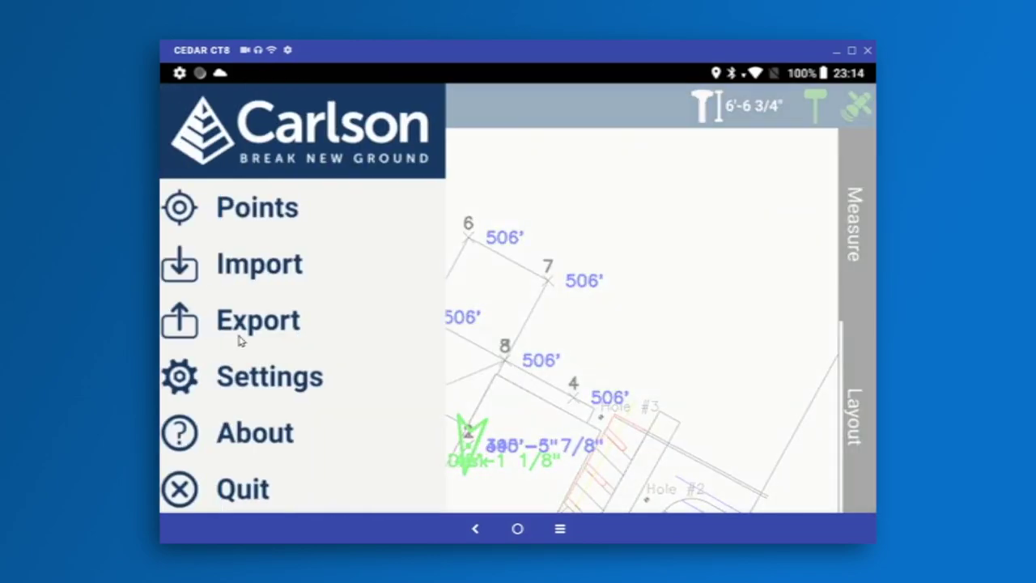
{"action": "left_click", "coordinate": [352, 401]}
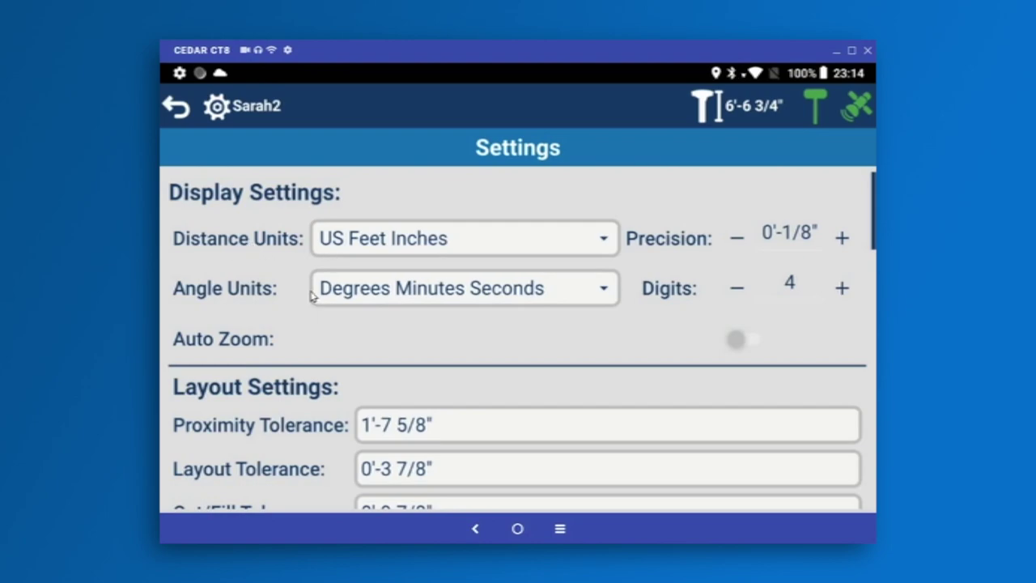
{"action": "scroll", "coordinate": [400, 339], "scroll_direction": "down", "scroll_amount": 3}
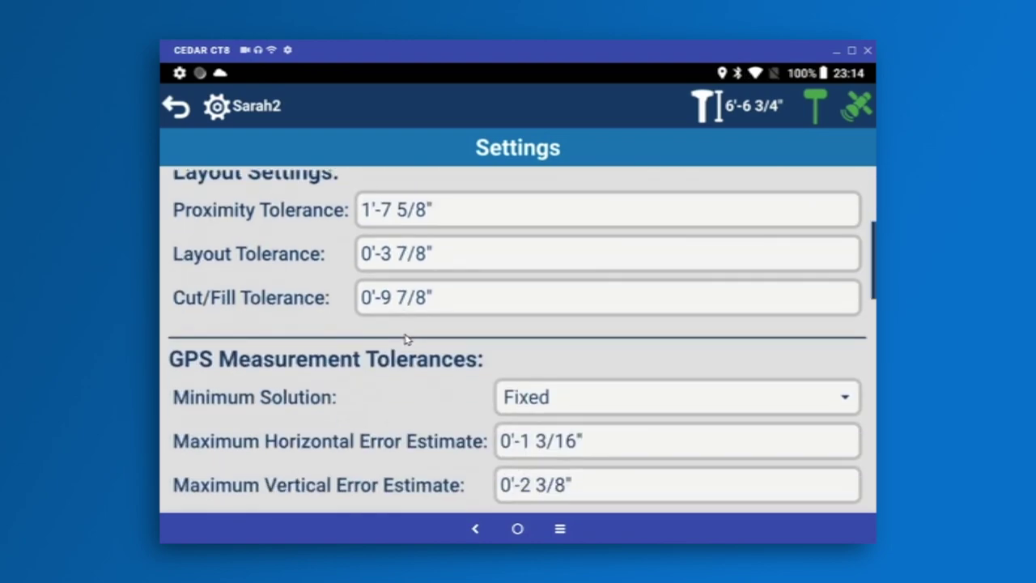
{"action": "scroll", "coordinate": [267, 299], "scroll_direction": "up", "scroll_amount": 2}
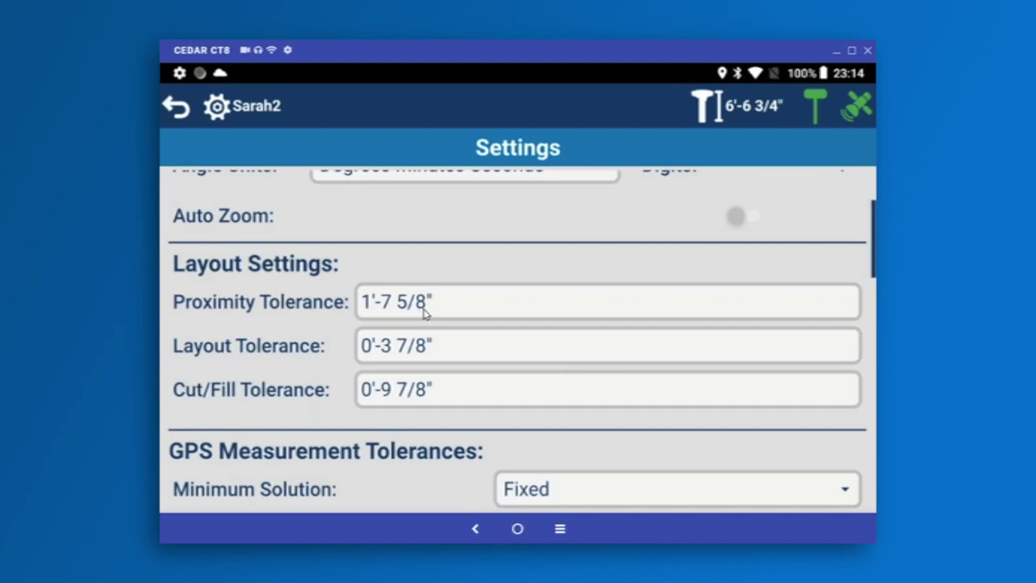
{"action": "scroll", "coordinate": [474, 304], "scroll_direction": "down", "scroll_amount": 6}
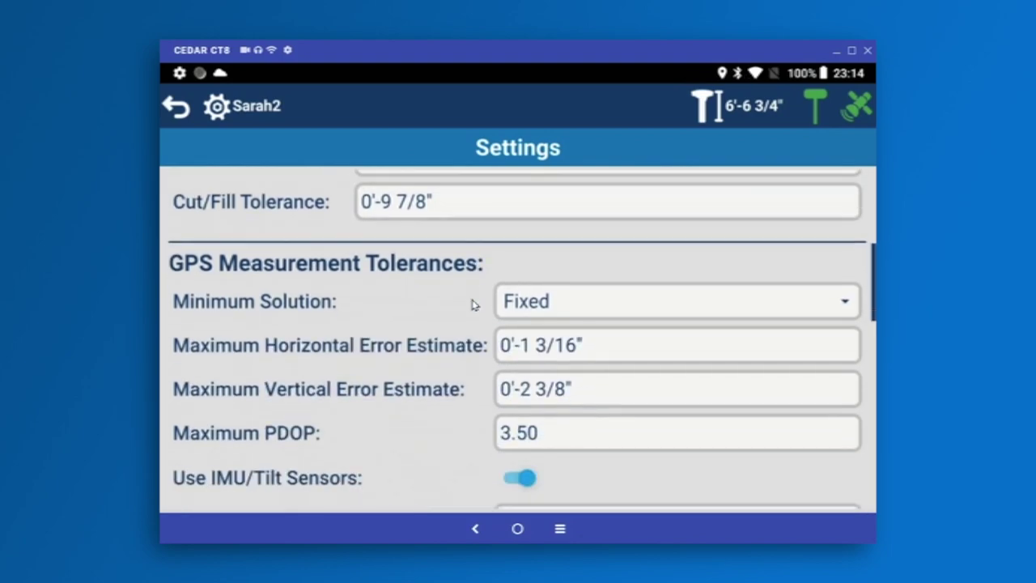
{"action": "scroll", "coordinate": [474, 304], "scroll_direction": "down", "scroll_amount": 5}
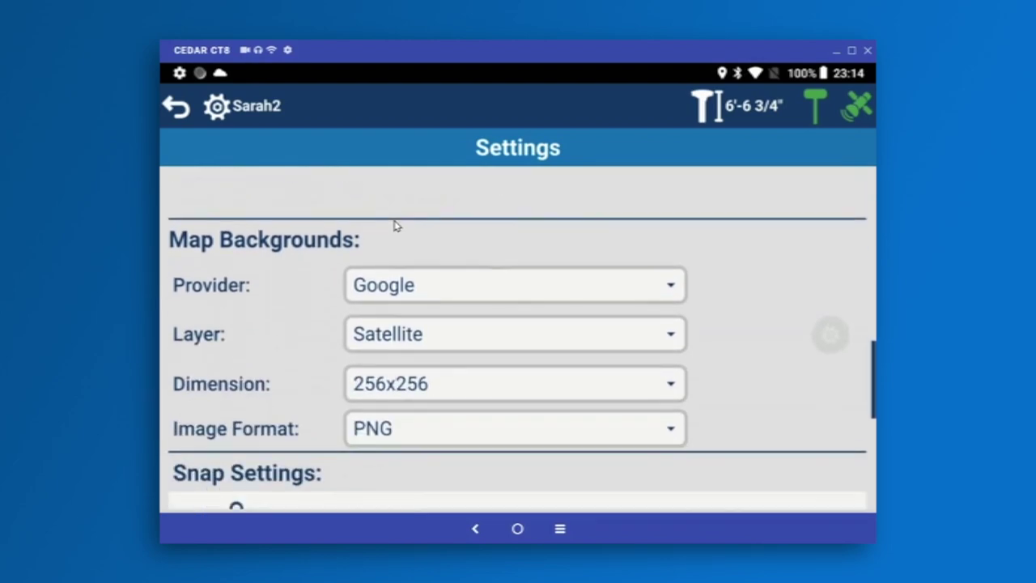
{"action": "scroll", "coordinate": [430, 335], "scroll_direction": "down", "scroll_amount": 7}
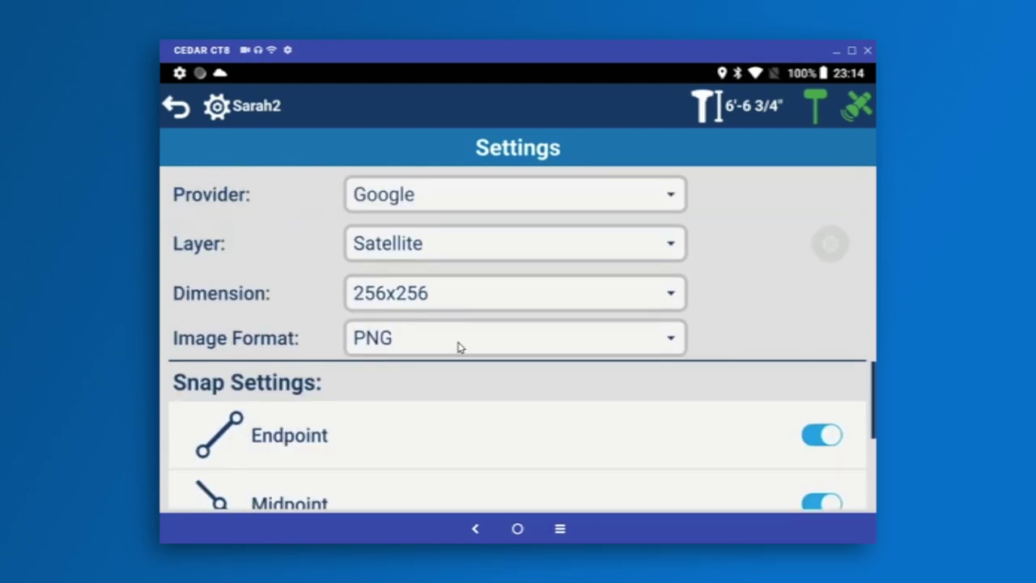
{"action": "scroll", "coordinate": [461, 346], "scroll_direction": "up", "scroll_amount": 6}
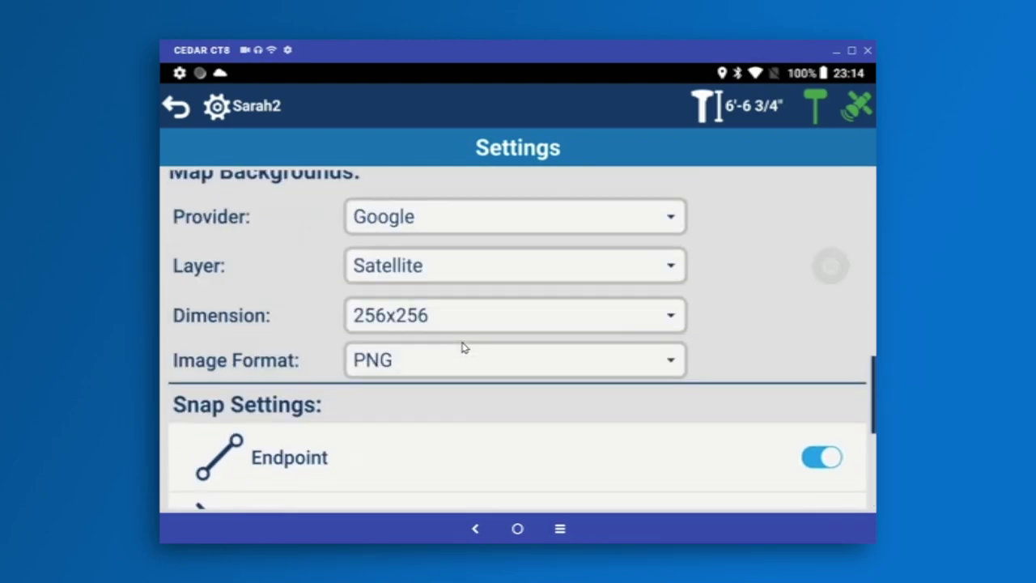
{"action": "scroll", "coordinate": [712, 282], "scroll_direction": "down", "scroll_amount": 6}
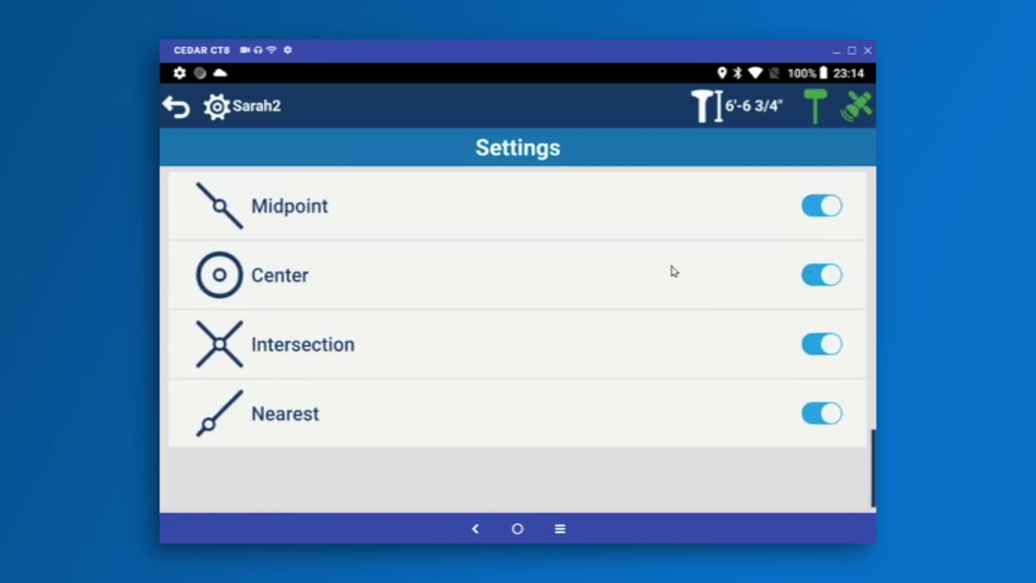
- Leave the settings, examine the About page for registration status, modules, language option and version, and return to the map
{"action": "left_click", "coordinate": [178, 110]}
{"action": "left_click_drag", "start_coordinate": [188, 389], "coordinate": [323, 534]}
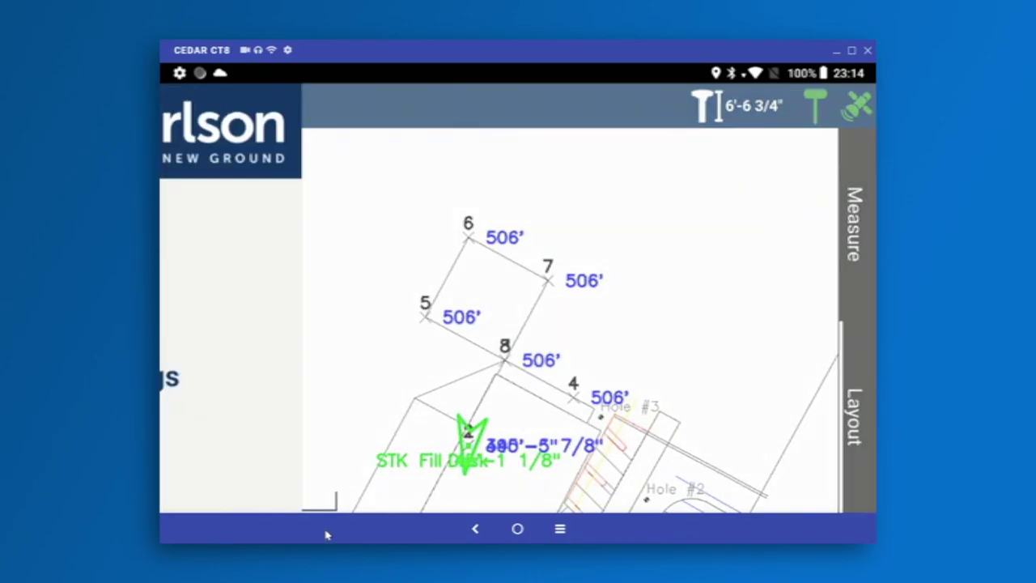
{"action": "left_click", "coordinate": [397, 437]}
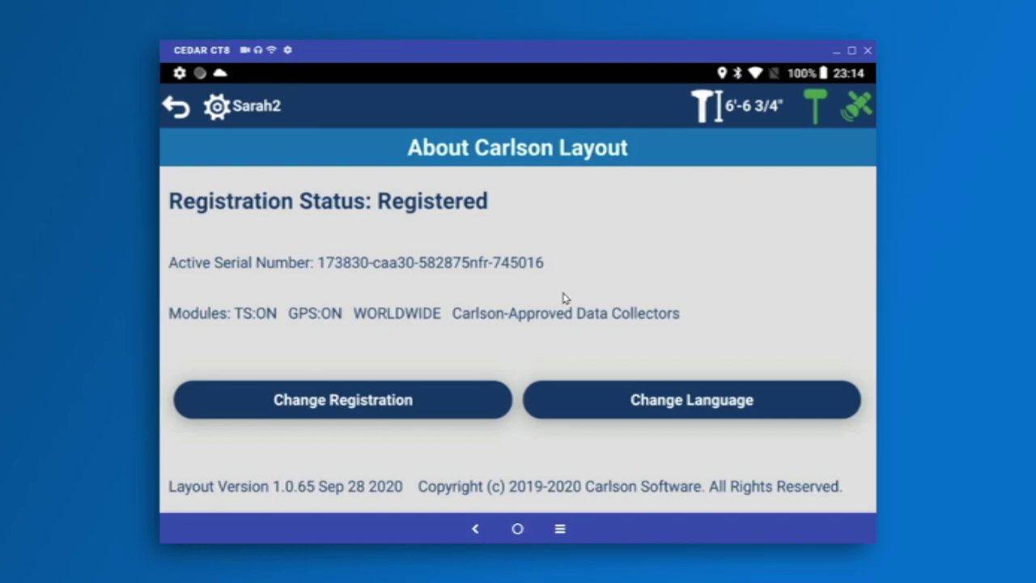
{"action": "left_click", "coordinate": [166, 115]}
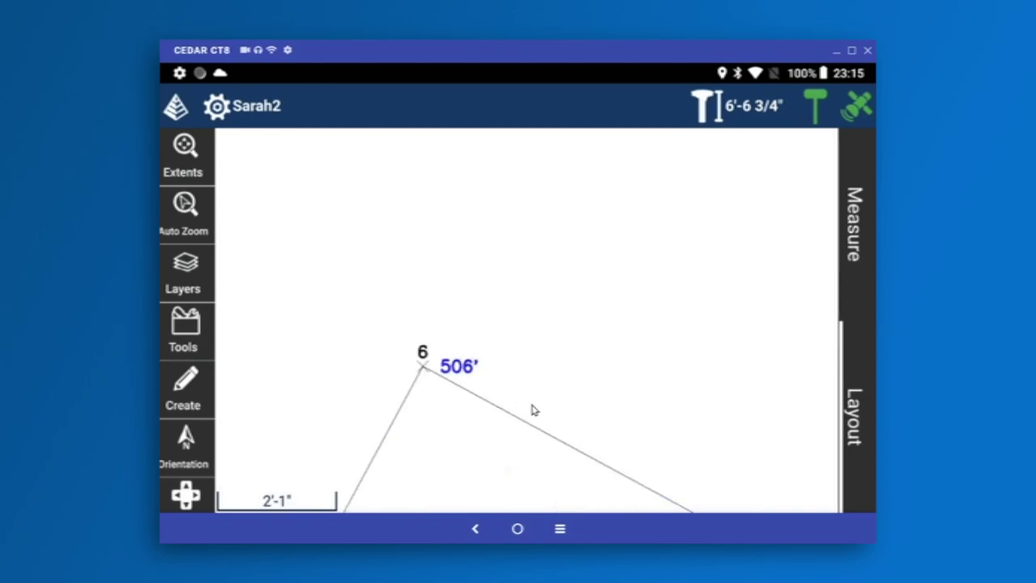
- Select point 6 on the map, jump the current position to it, and close the point's options
{"action": "left_click", "coordinate": [532, 409]}
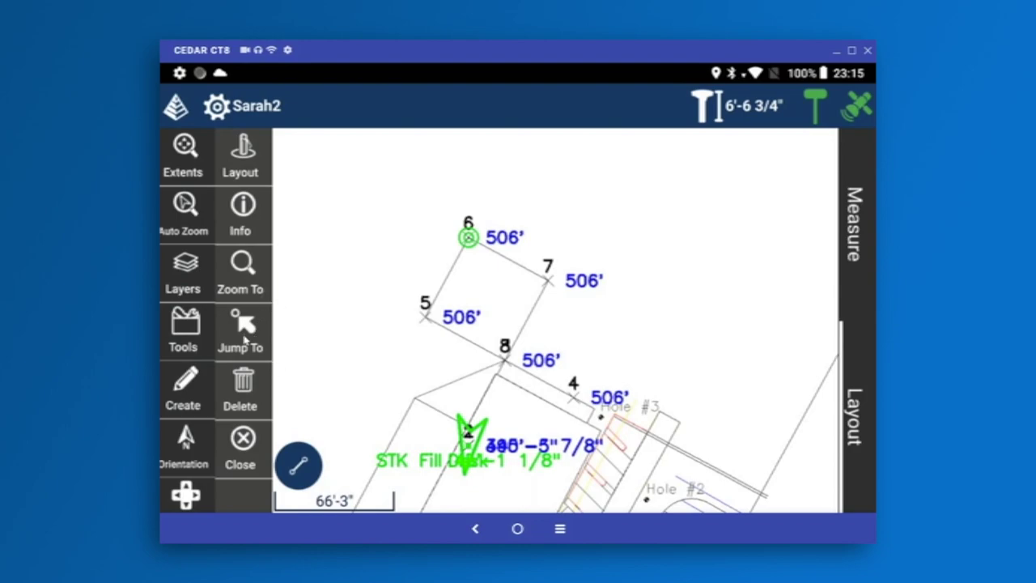
{"action": "left_click", "coordinate": [467, 236]}
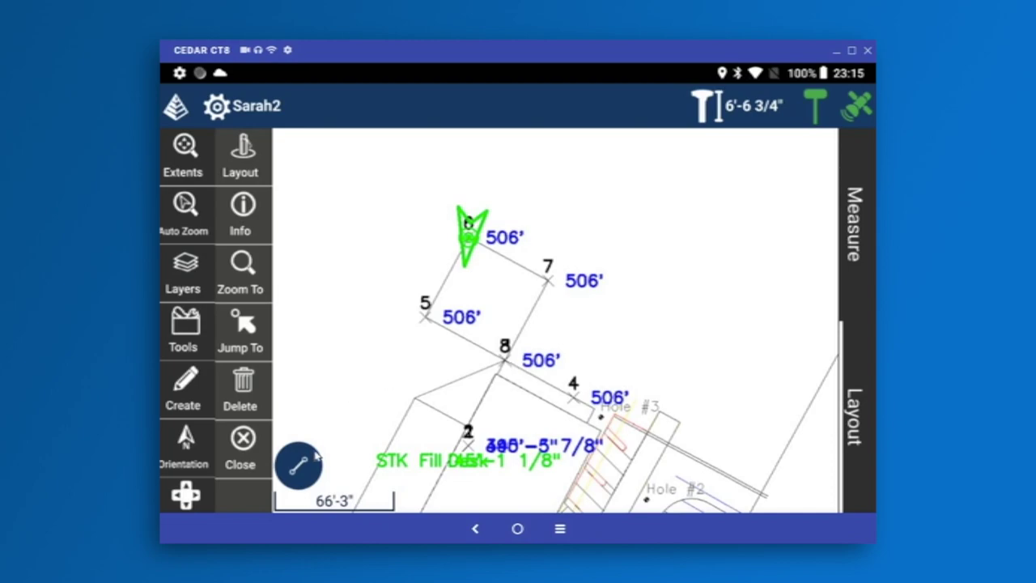
{"action": "left_click", "coordinate": [243, 449]}
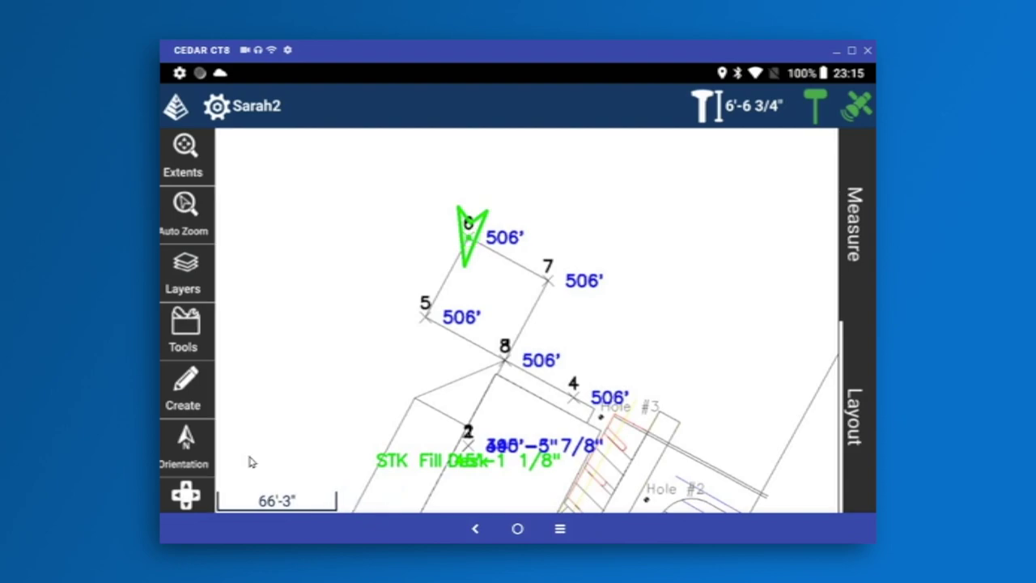